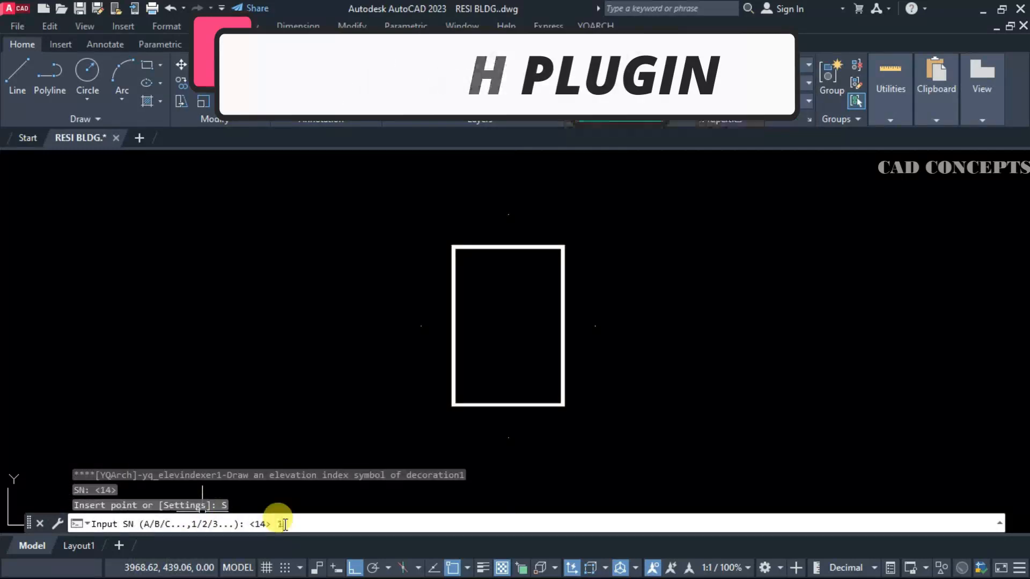
Step: Place elevation index symbols at the points around the rectangle: number 1 below, number 2 above and the next one beside its right edge
{"action": "type", "text": "1"}
{"action": "key", "text": "Return"}
{"action": "left_click", "coordinate": [508, 438]}
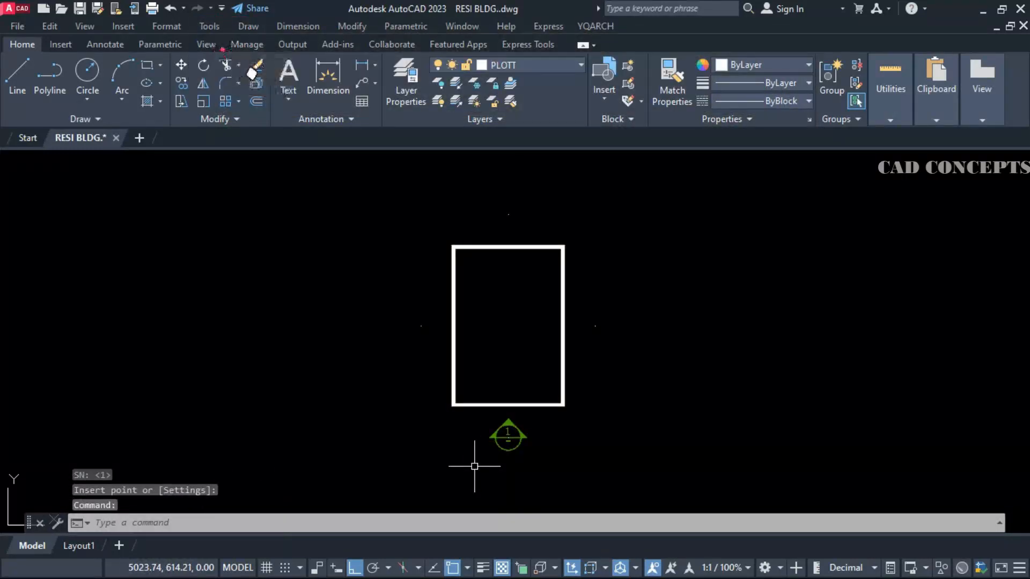
{"action": "type", "text": "I2"}
{"action": "key", "text": "Return"}
{"action": "left_click", "coordinate": [508, 216]}
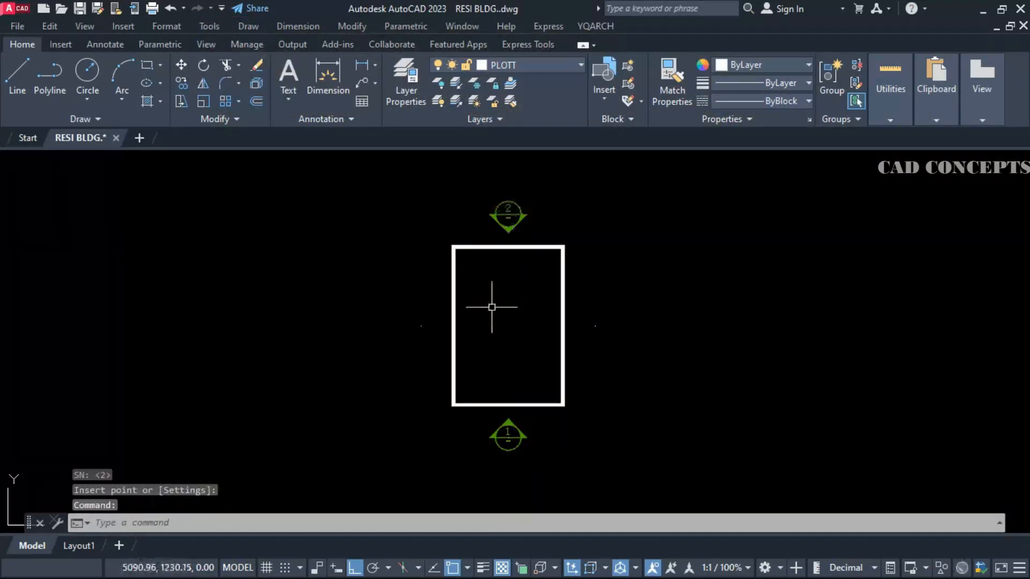
{"action": "key", "text": "Return"}
{"action": "left_click", "coordinate": [594, 325]}
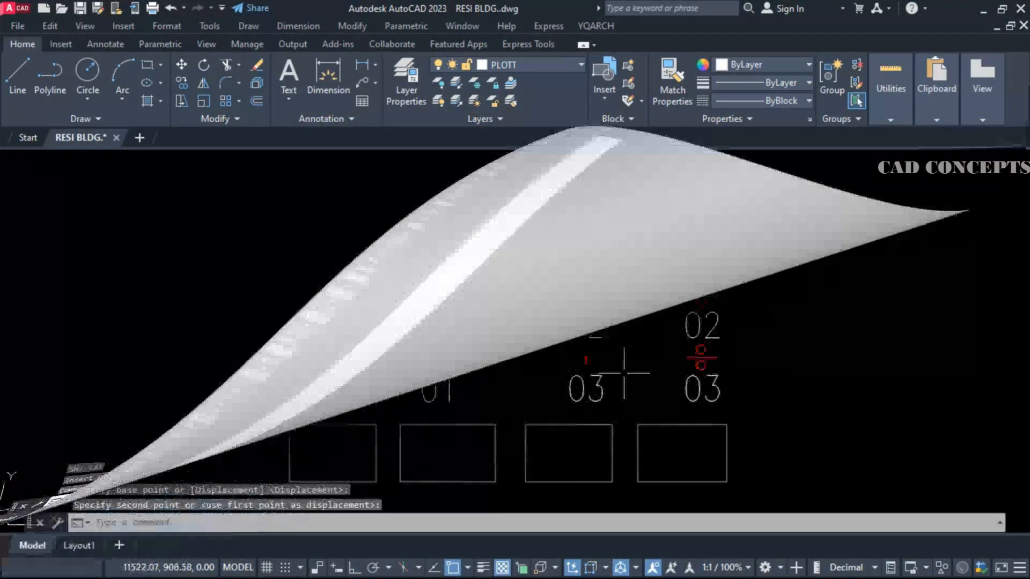
Step: Move the multiplication column of numbers slightly left so it sits centred above its empty result box
{"action": "left_click", "coordinate": [542, 198]}
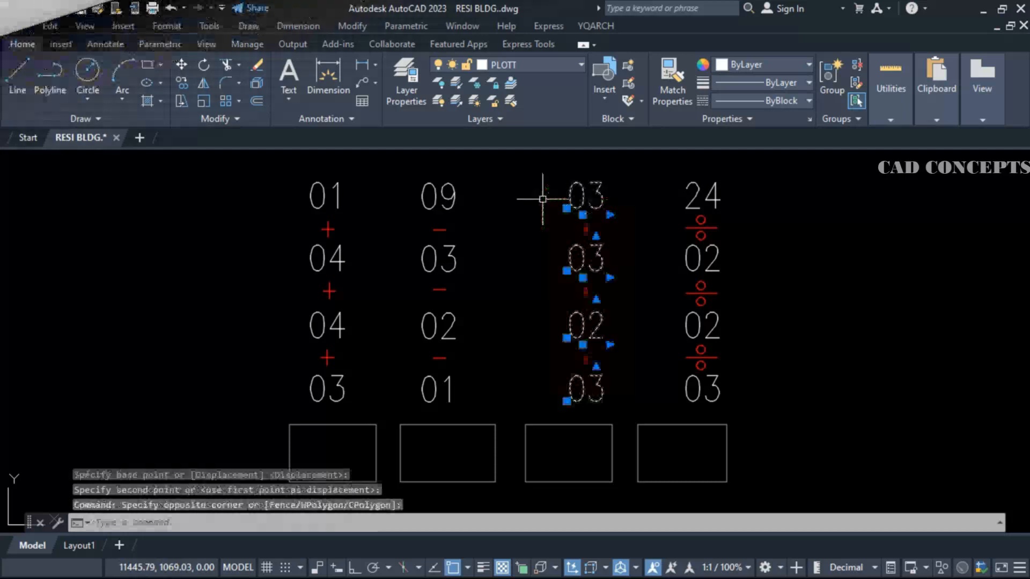
{"action": "type", "text": "m"}
{"action": "key", "text": "Return"}
{"action": "left_click", "coordinate": [523, 283]}
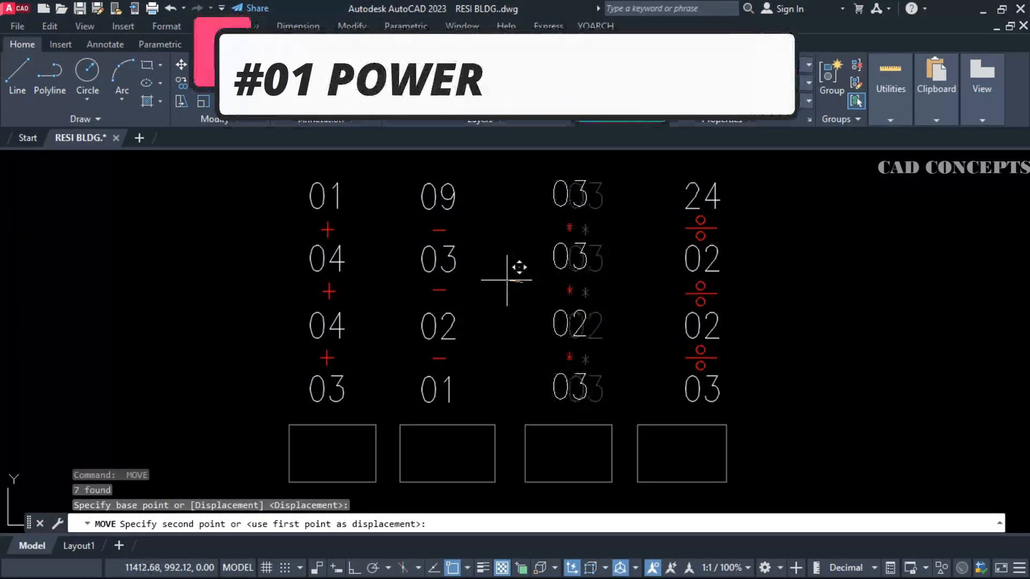
{"action": "left_click", "coordinate": [507, 284]}
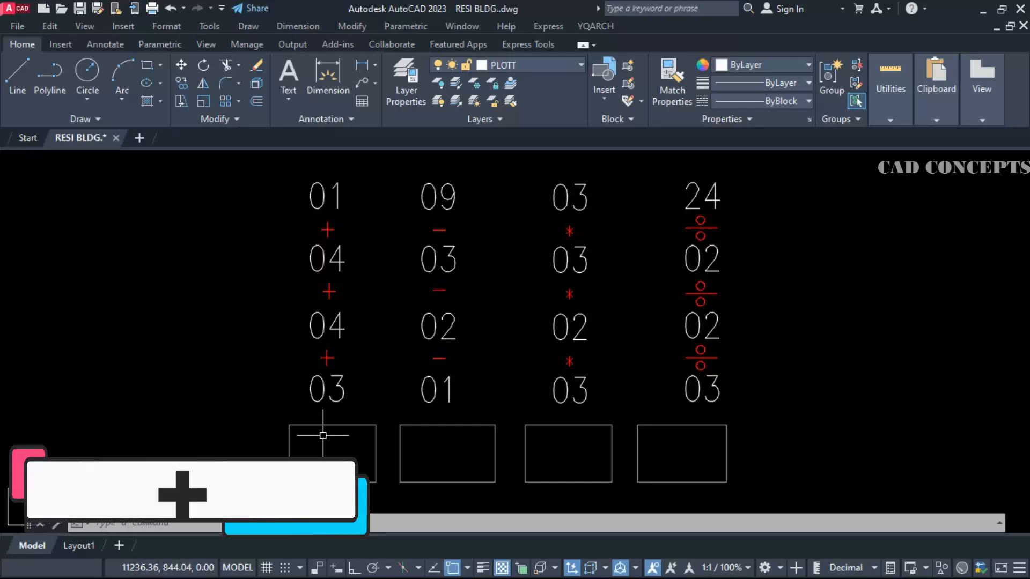
Step: Add the numbers of the first column with the YQArch addition command and output the sum in the box below
{"action": "type", "text": "+"}
{"action": "key", "text": "Return"}
{"action": "left_click", "coordinate": [294, 163]}
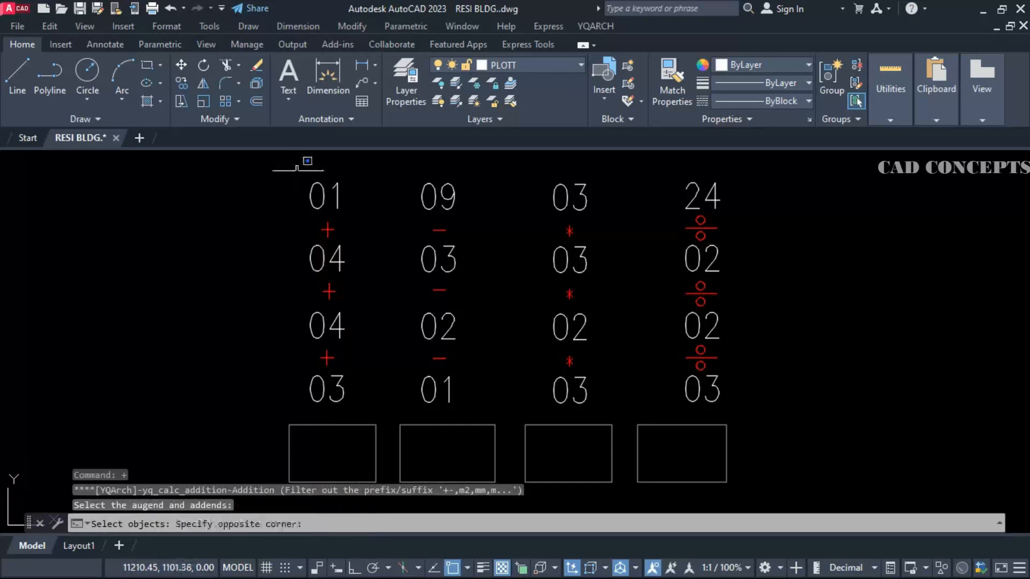
{"action": "left_click", "coordinate": [366, 438]}
{"action": "key", "text": "Return"}
{"action": "left_click", "coordinate": [300, 435]}
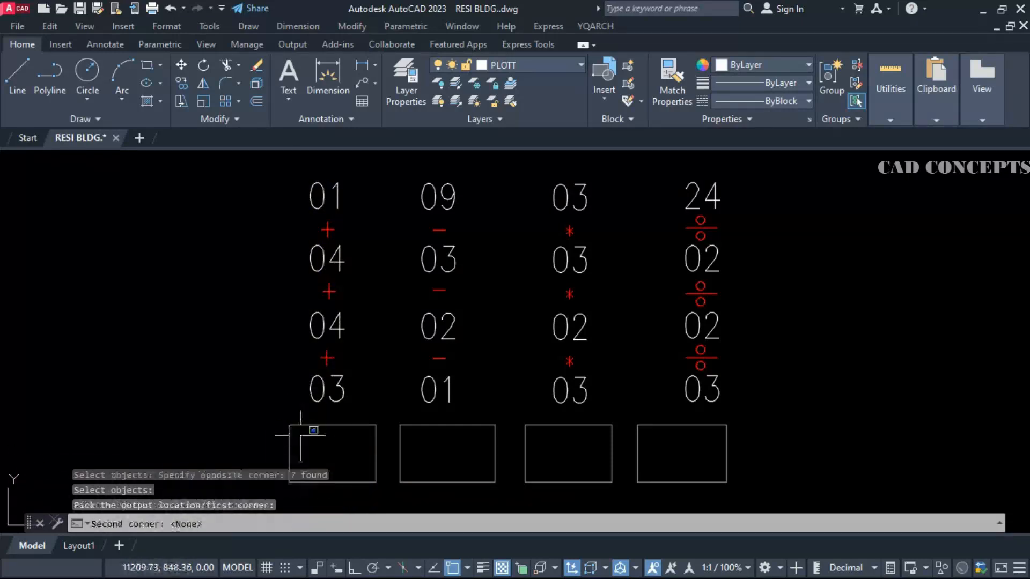
{"action": "left_click", "coordinate": [375, 481]}
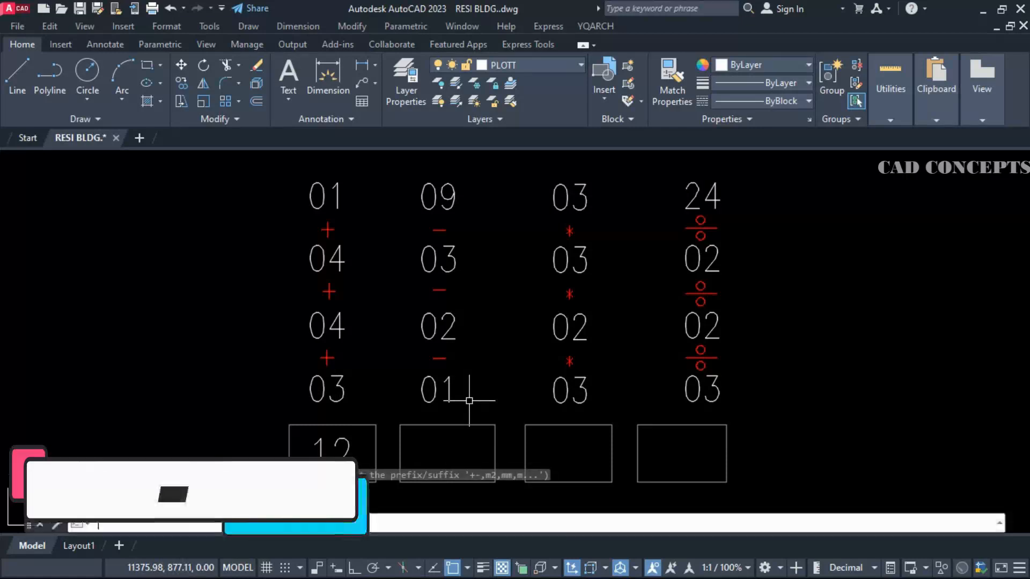
Step: Subtract 03, 02 and 01 from 09 in the second column and output the difference in the box below
{"action": "left_click", "coordinate": [447, 209]}
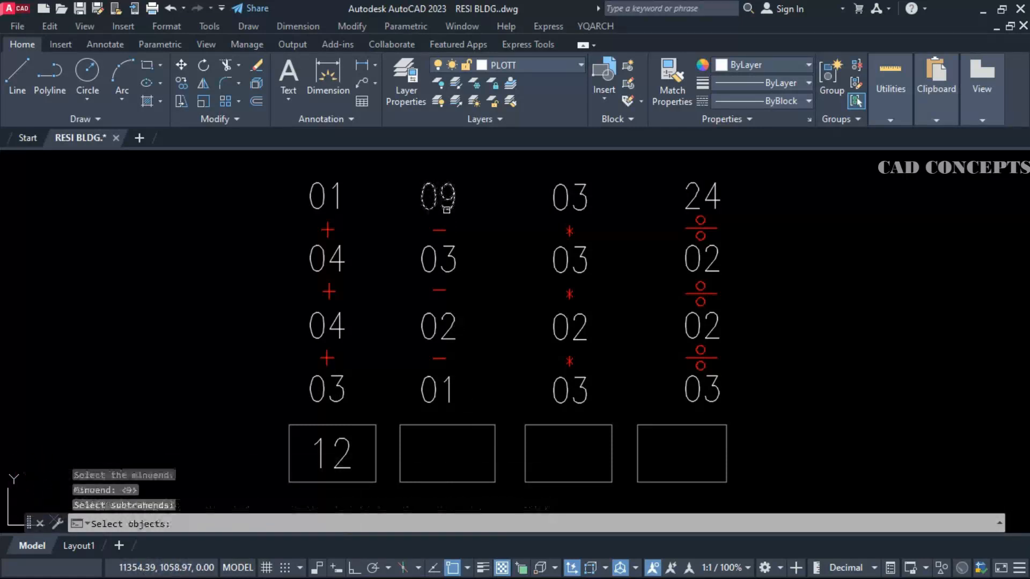
{"action": "left_click", "coordinate": [452, 250]}
{"action": "left_click", "coordinate": [450, 315]}
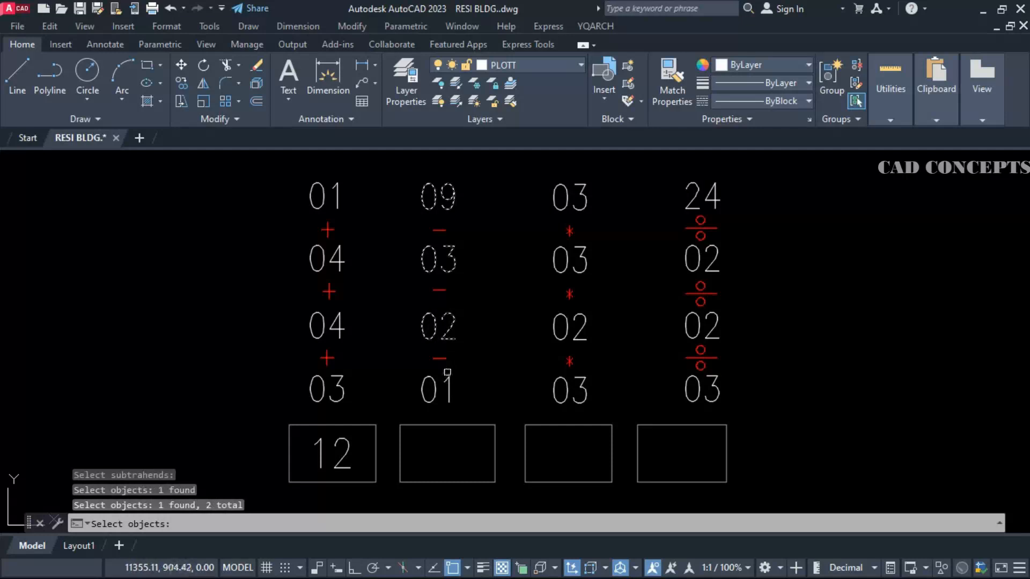
{"action": "left_click", "coordinate": [447, 372]}
{"action": "key", "text": "Return"}
{"action": "left_click", "coordinate": [410, 431]}
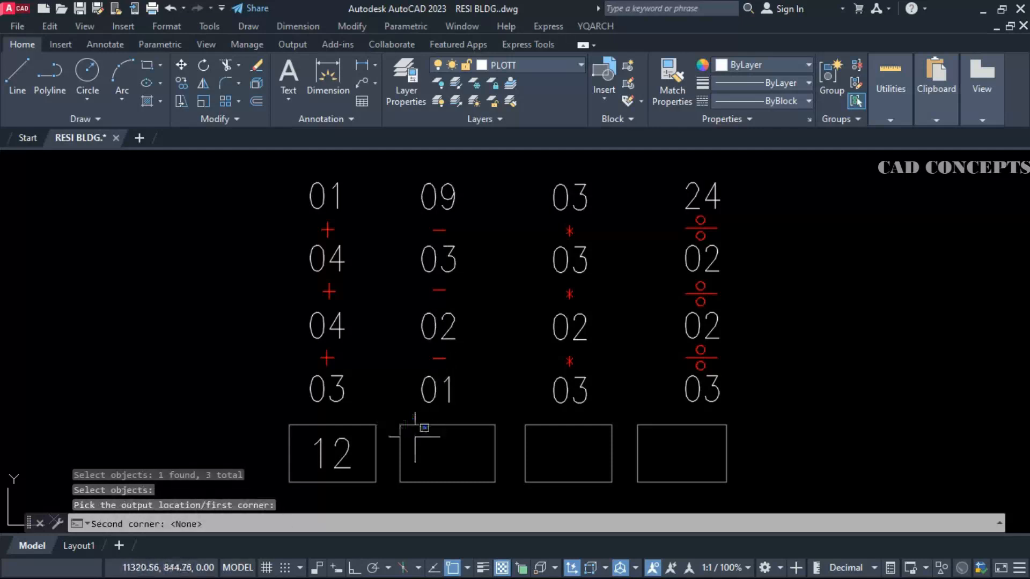
{"action": "left_click", "coordinate": [494, 481]}
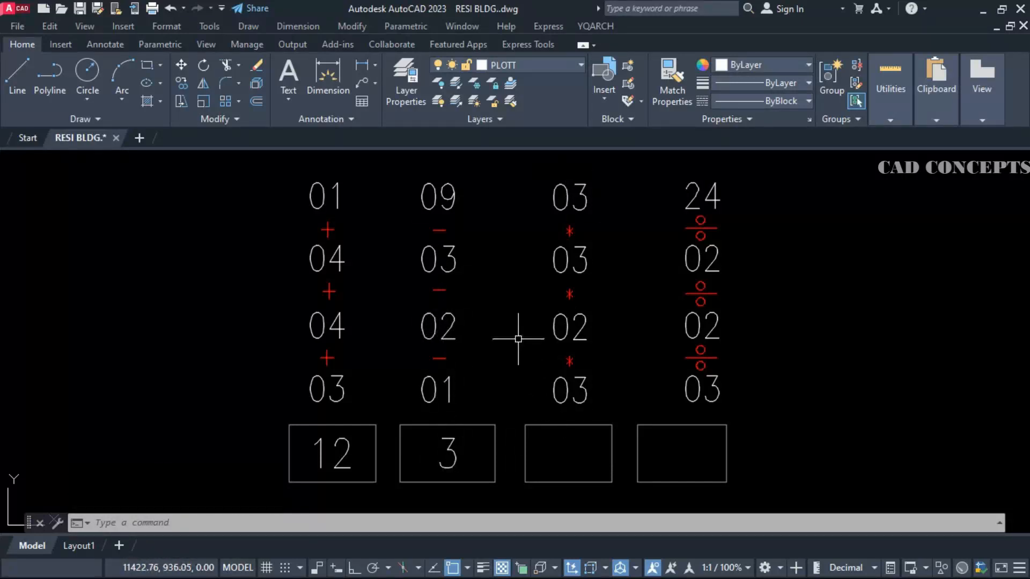
Step: Multiply the four numbers of the third column with the YQArch multiplication command and output the product in the box below
{"action": "type", "text": "*"}
{"action": "key", "text": "Return"}
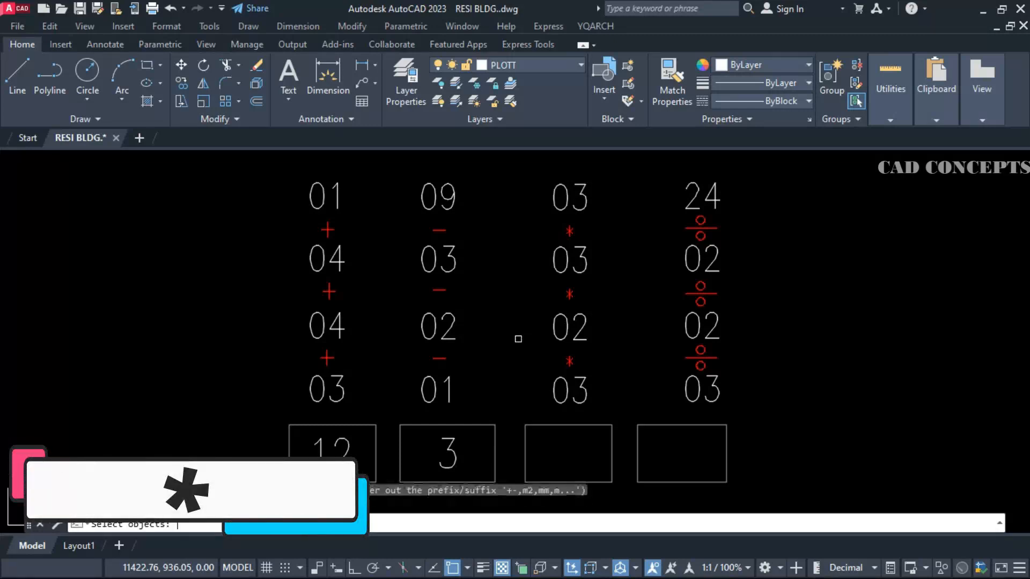
{"action": "left_click", "coordinate": [586, 206]}
{"action": "left_click", "coordinate": [584, 259]}
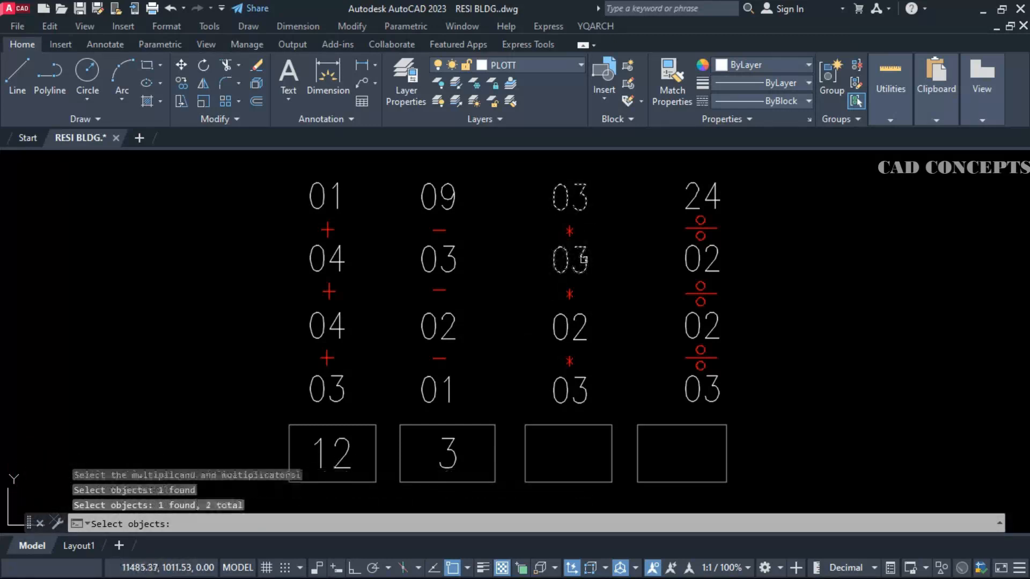
{"action": "left_click", "coordinate": [579, 384]}
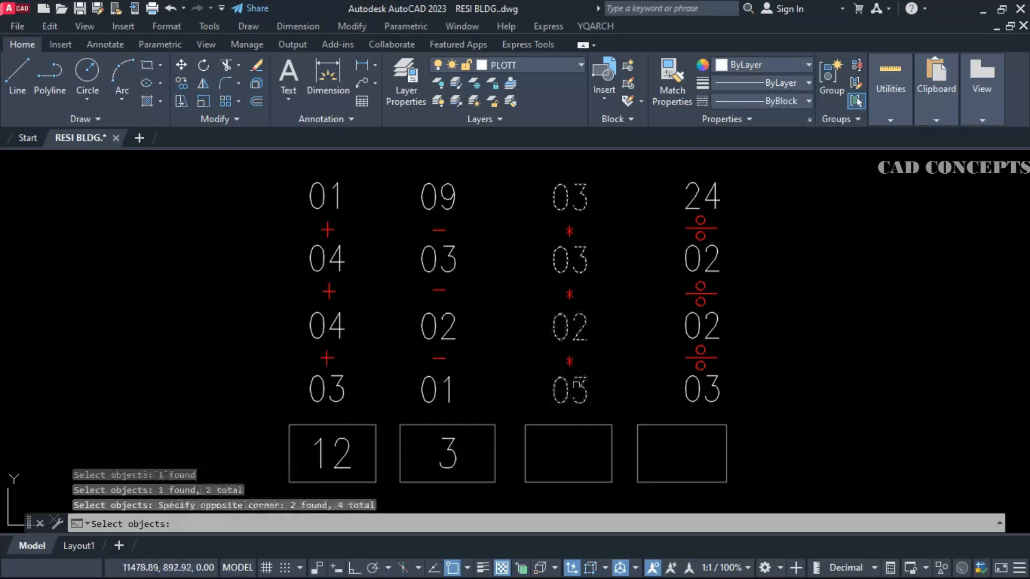
{"action": "key", "text": "Return"}
{"action": "left_click", "coordinate": [532, 426]}
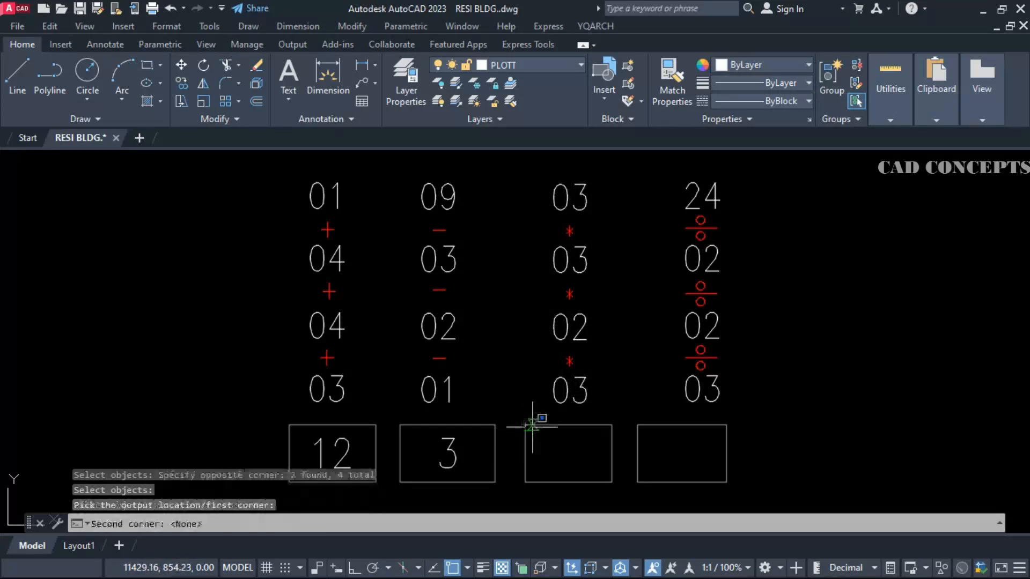
{"action": "left_click", "coordinate": [611, 482]}
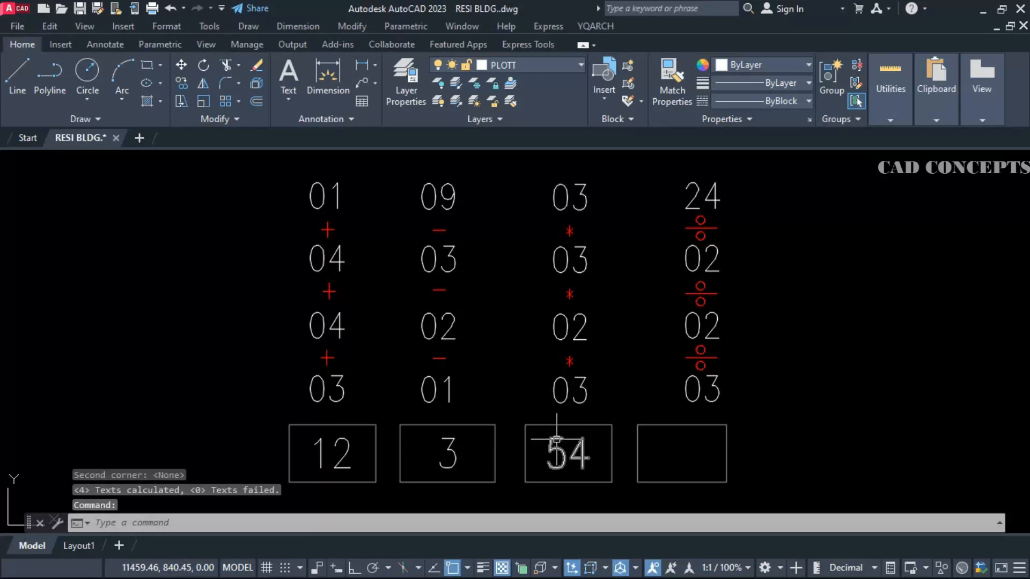
Step: Divide 24 by 02, 02 and 03 in the fourth column and output the quotient in the box below
{"action": "key", "text": "Return"}
{"action": "left_click", "coordinate": [692, 198]}
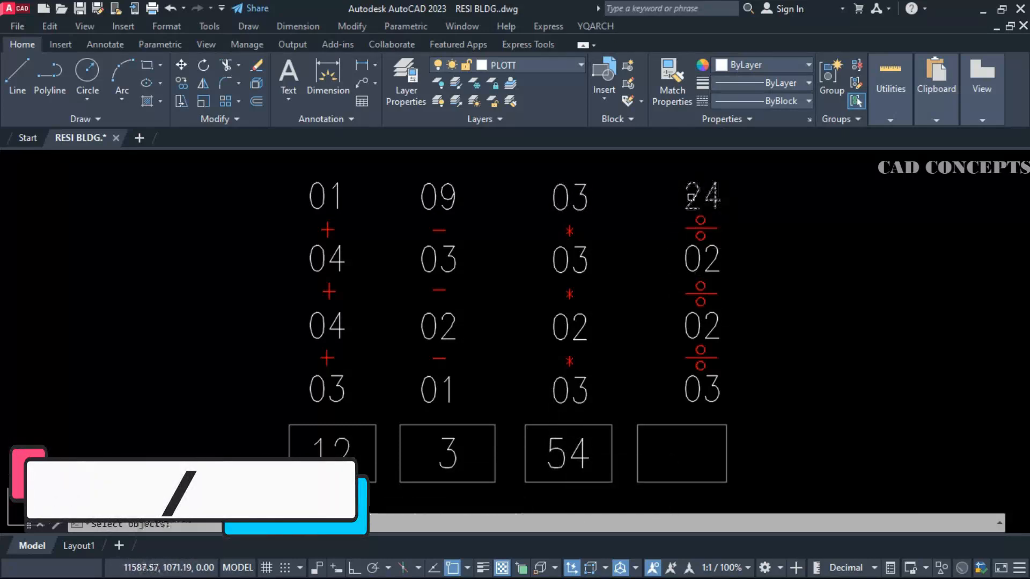
{"action": "left_click", "coordinate": [692, 252]}
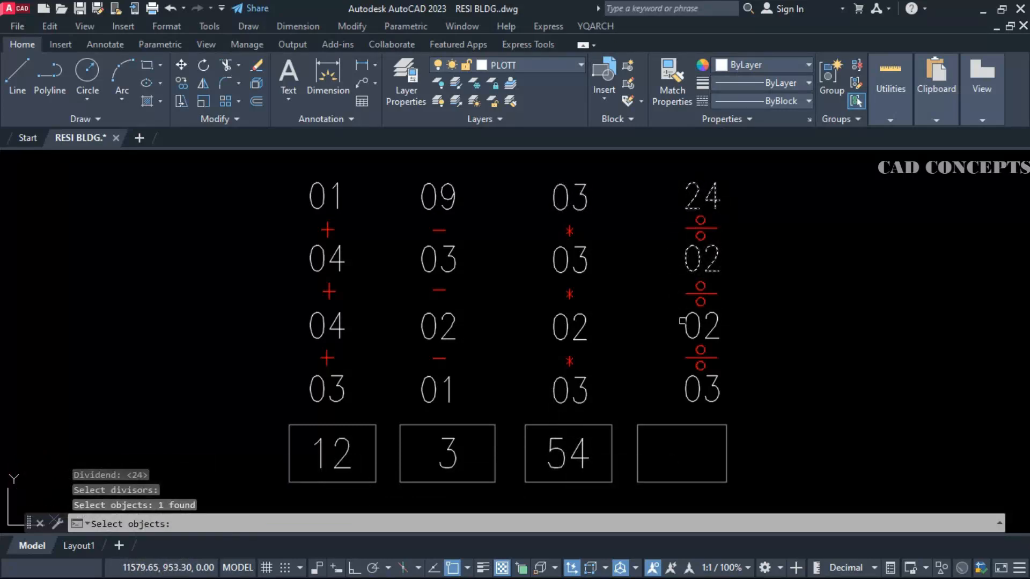
{"action": "left_click", "coordinate": [683, 322]}
{"action": "left_click", "coordinate": [687, 378]}
{"action": "key", "text": "Return"}
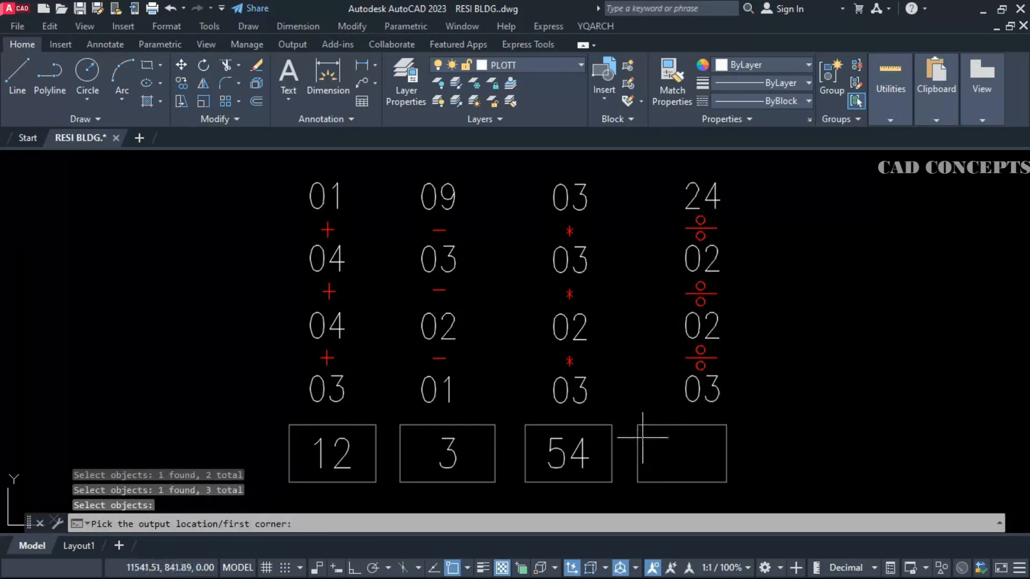
{"action": "left_click", "coordinate": [637, 425]}
{"action": "left_click", "coordinate": [727, 481]}
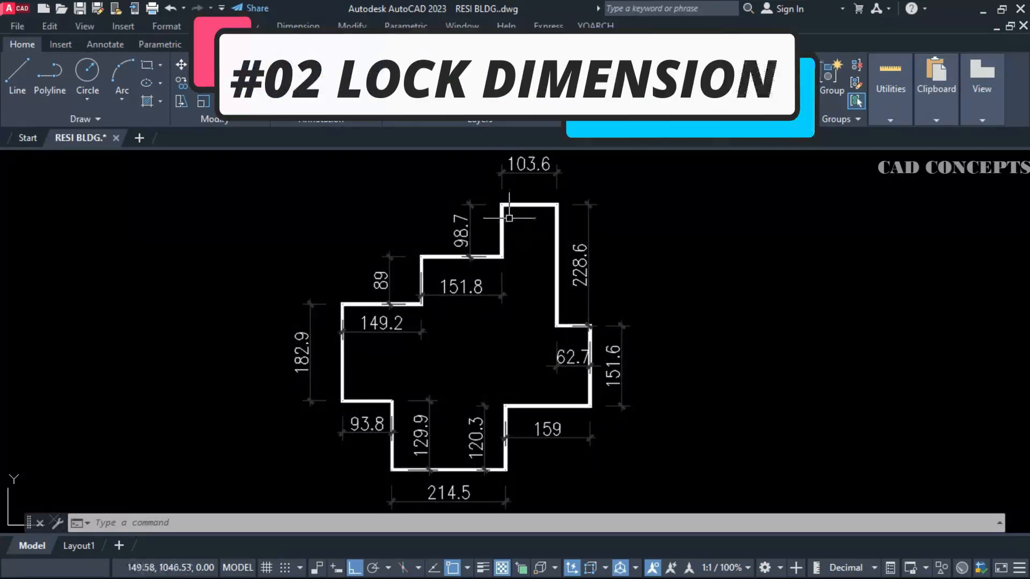
{"action": "left_click", "coordinate": [482, 226]}
{"action": "left_click", "coordinate": [467, 215]}
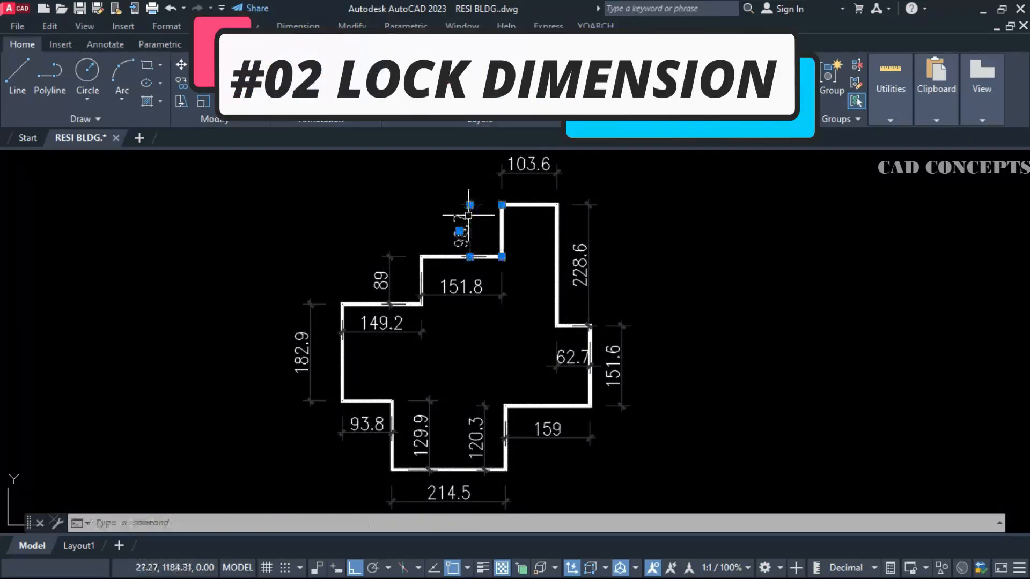
{"action": "left_click", "coordinate": [502, 205]}
{"action": "key", "text": "Escape"}
{"action": "key", "text": "Escape"}
{"action": "left_click", "coordinate": [620, 311]}
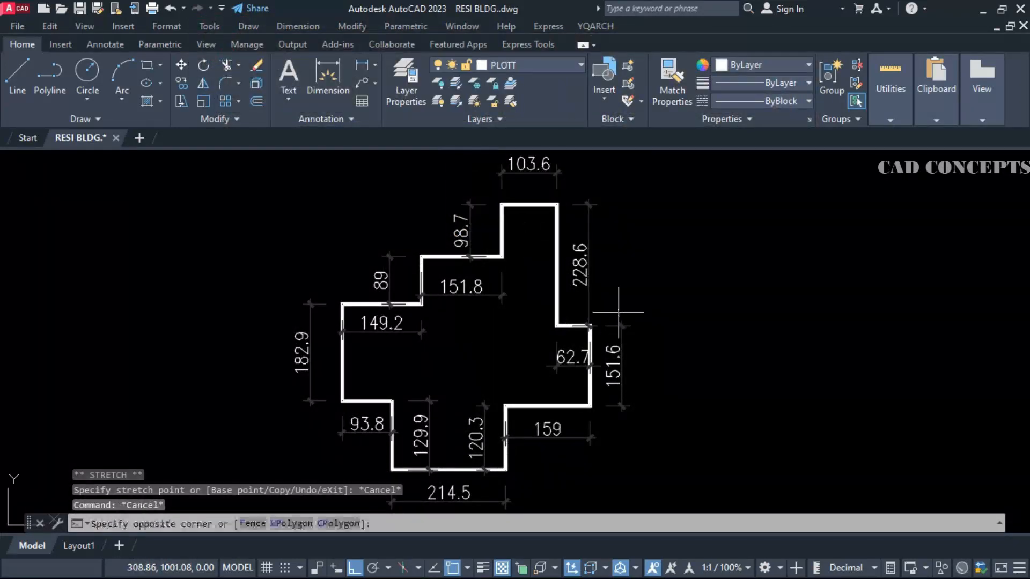
{"action": "left_click", "coordinate": [598, 335]}
{"action": "left_click", "coordinate": [590, 326]}
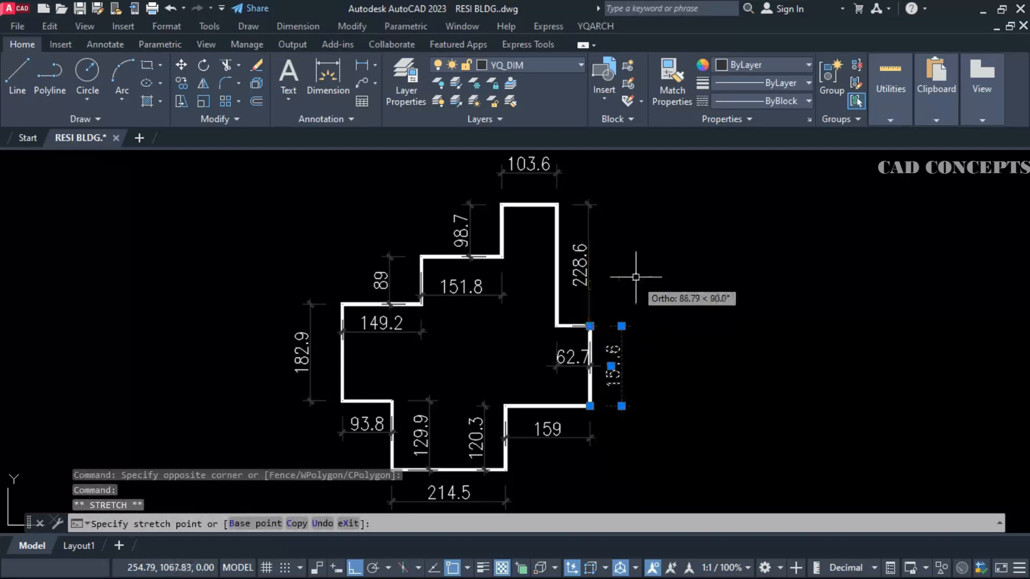
{"action": "key", "text": "Escape"}
{"action": "key", "text": "Escape"}
Step: Try stretching the upper end of the 182.9 dimension upward and undo the grip edit
{"action": "left_click", "coordinate": [300, 352]}
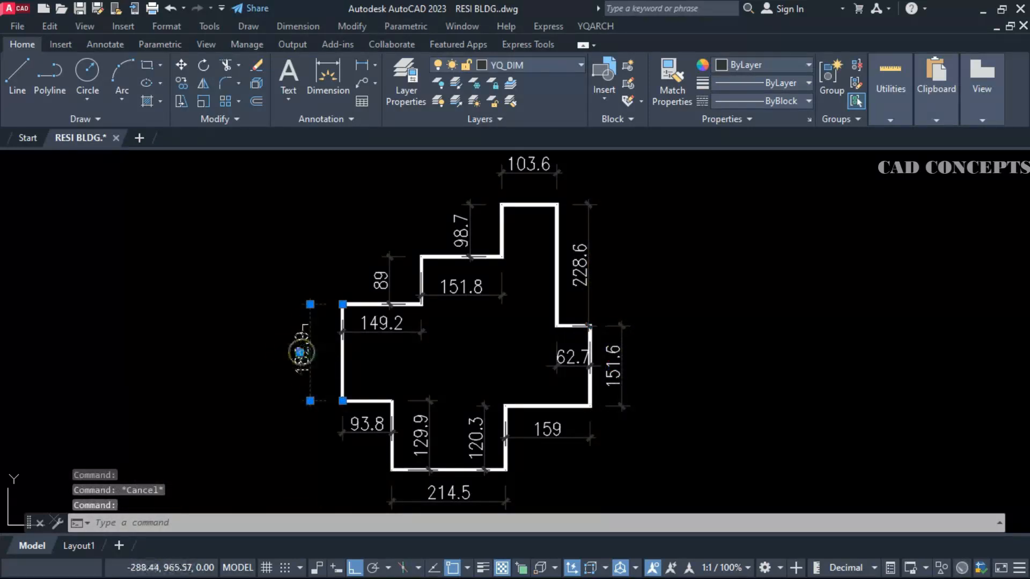
{"action": "left_click", "coordinate": [341, 305]}
{"action": "key", "text": "Escape"}
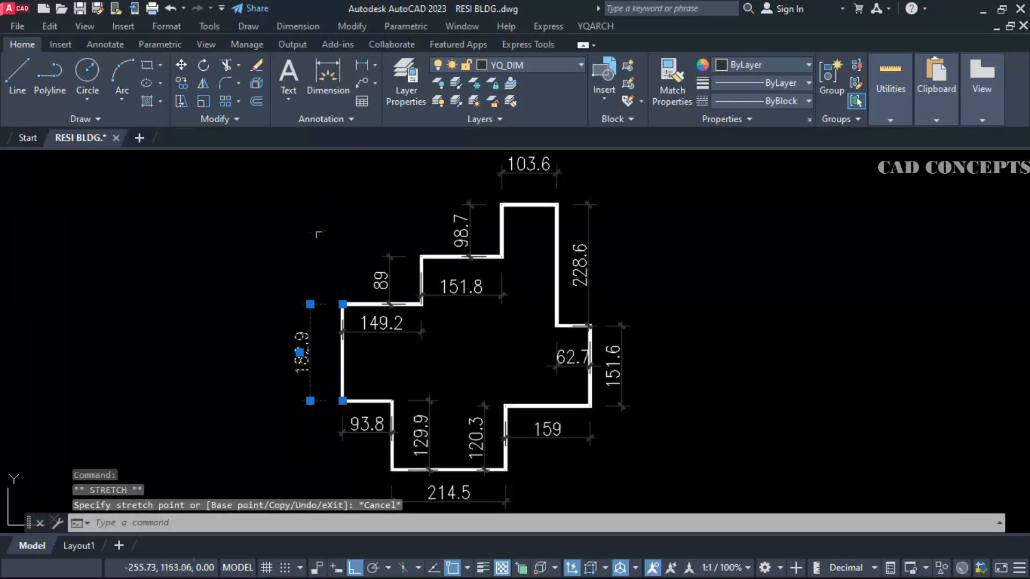
{"action": "left_click", "coordinate": [308, 316]}
{"action": "left_click", "coordinate": [341, 304]}
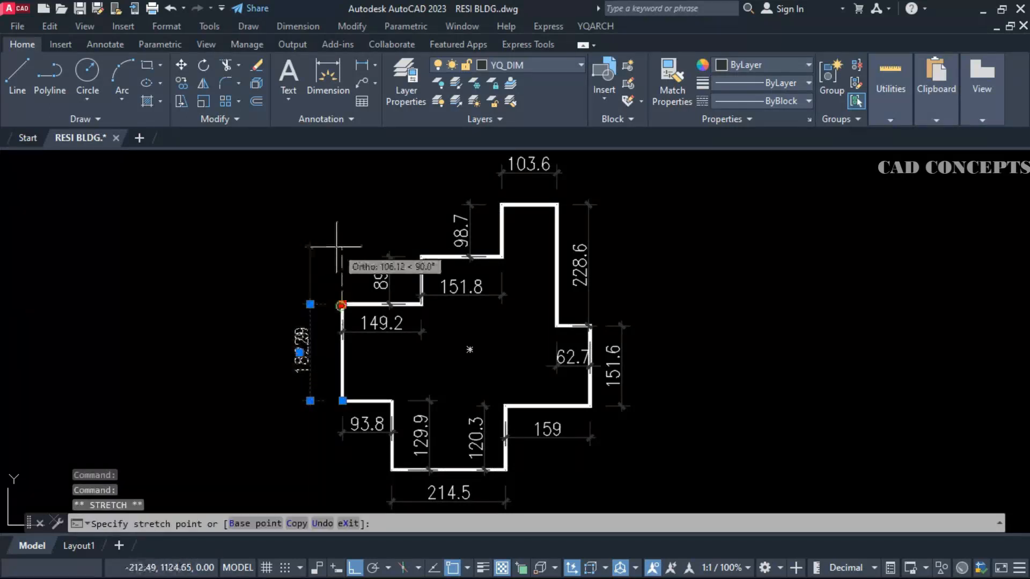
{"action": "left_click", "coordinate": [271, 246]}
{"action": "key", "text": "ctrl+z"}
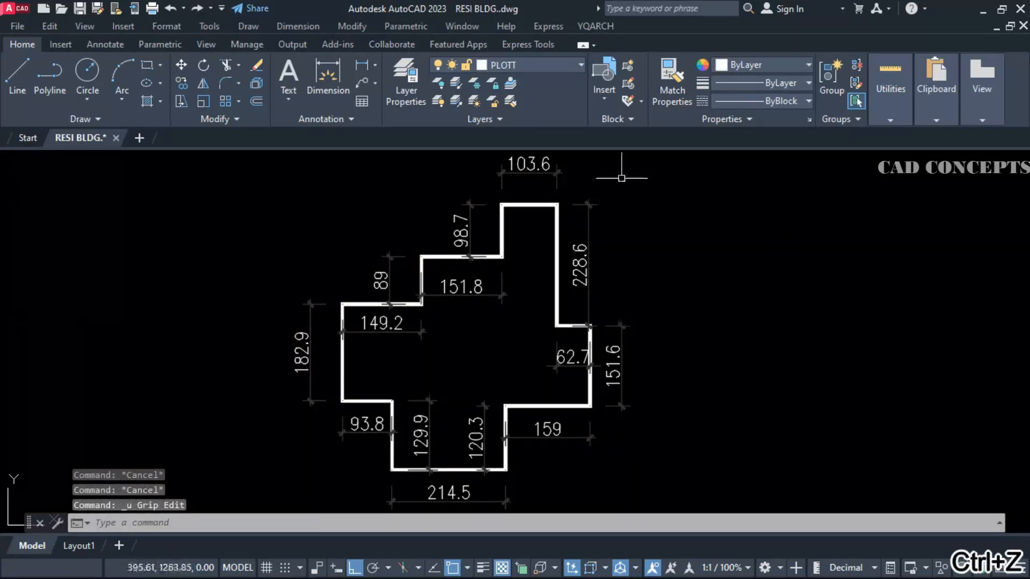
Step: Lock the text content of all dimensions around the outline with the DDF command
{"action": "type", "text": "ddf"}
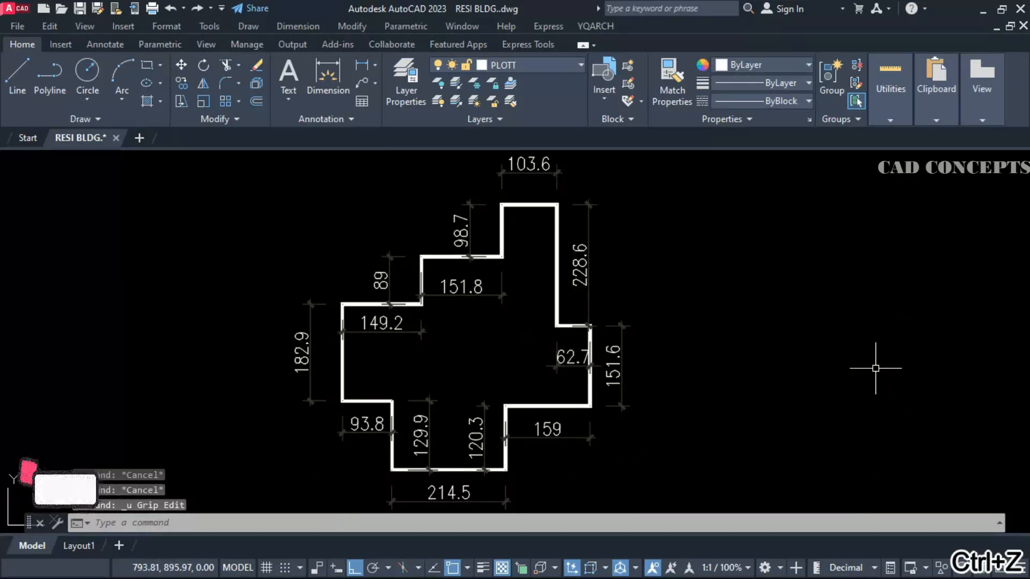
{"action": "key", "text": "Return"}
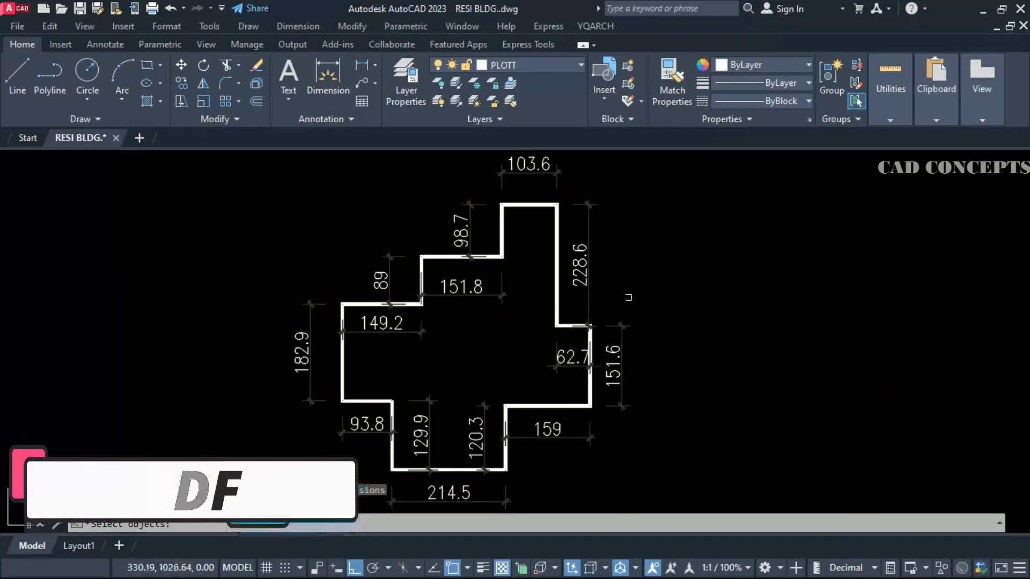
{"action": "left_click", "coordinate": [677, 156]}
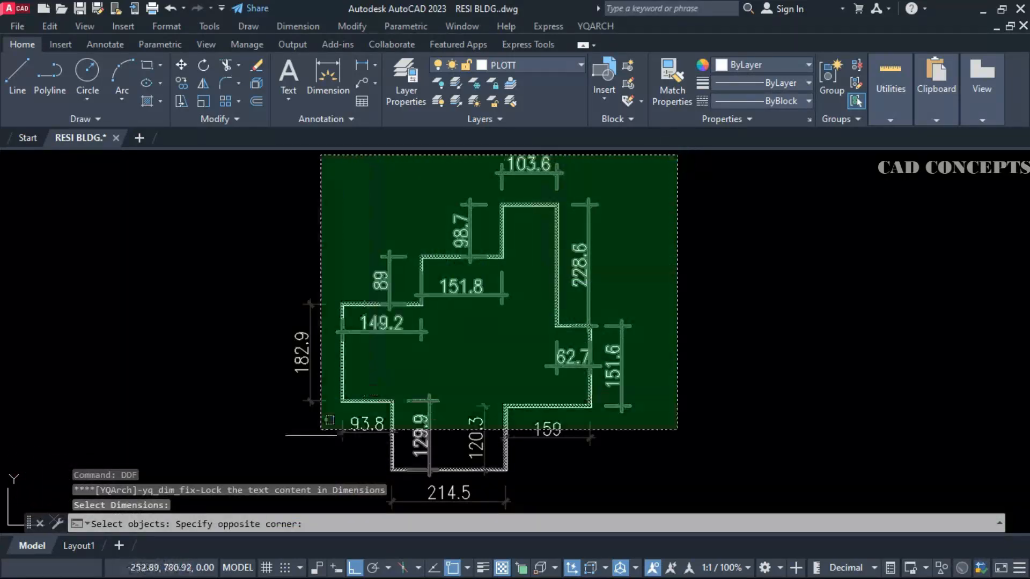
{"action": "left_click", "coordinate": [227, 484]}
{"action": "right_click", "coordinate": [470, 330]}
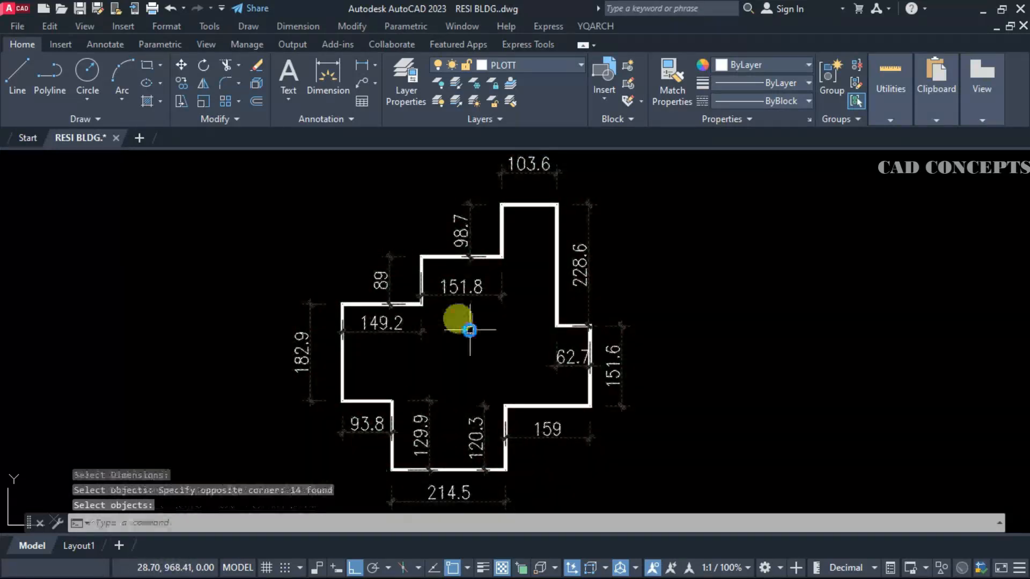
Step: Test the locked text of the 182.9 dimension by stretching its upper end upward, and undo the change
{"action": "left_click", "coordinate": [300, 352]}
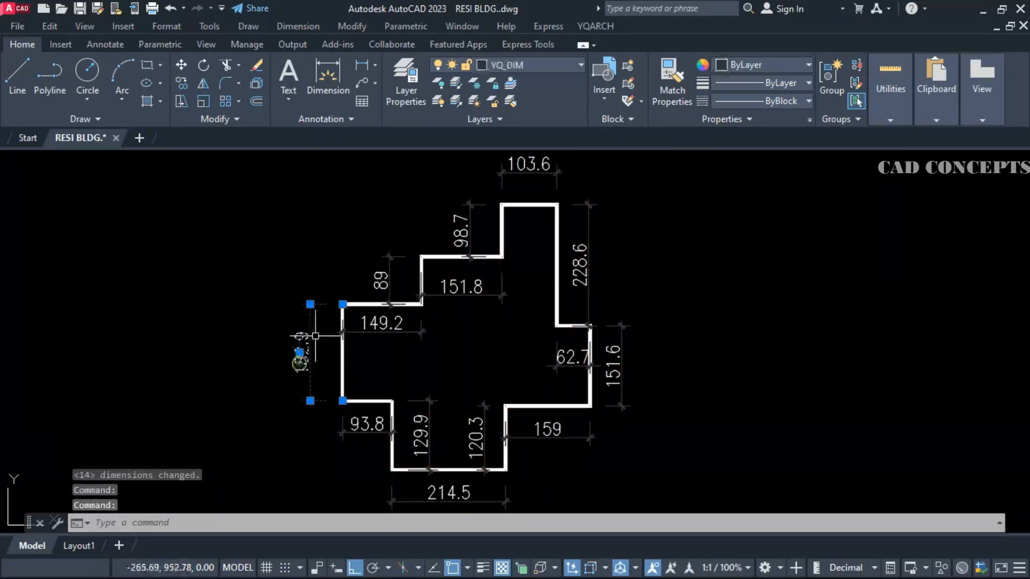
{"action": "left_click", "coordinate": [340, 300]}
{"action": "key", "text": "Escape"}
{"action": "left_click", "coordinate": [331, 303]}
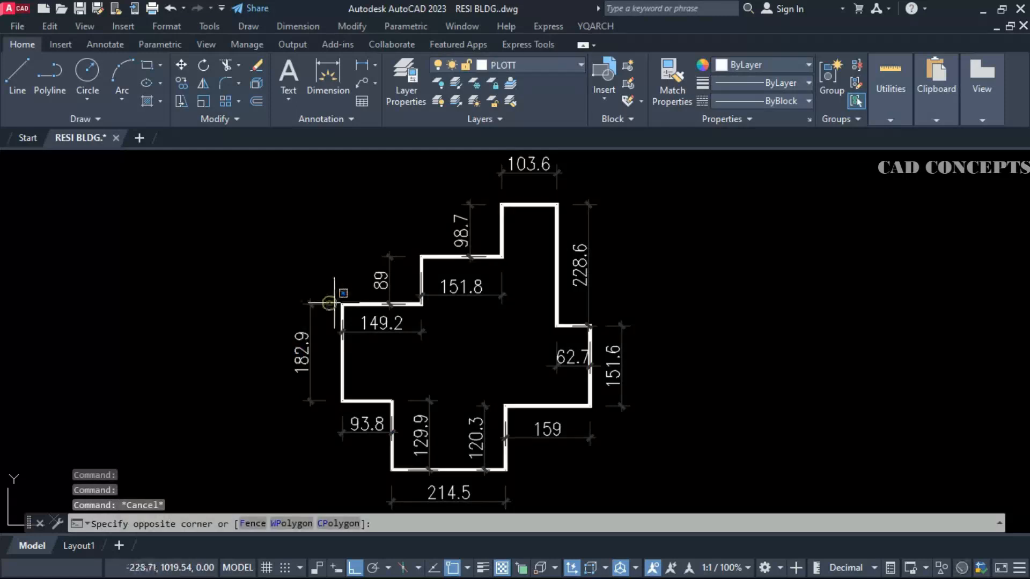
{"action": "left_click", "coordinate": [323, 306]}
{"action": "left_click", "coordinate": [299, 352]}
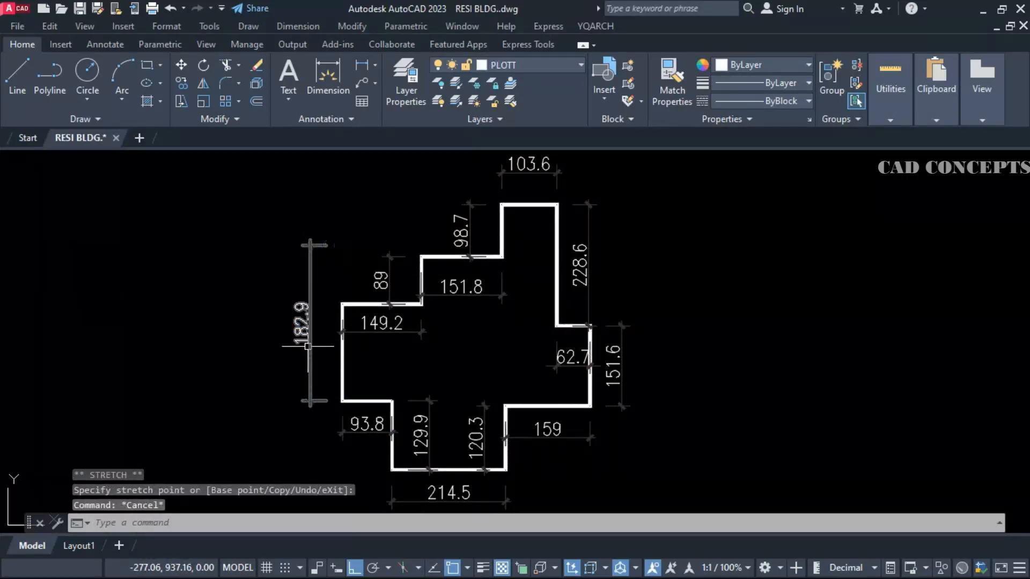
{"action": "key", "text": "Escape"}
{"action": "key", "text": "ctrl+z"}
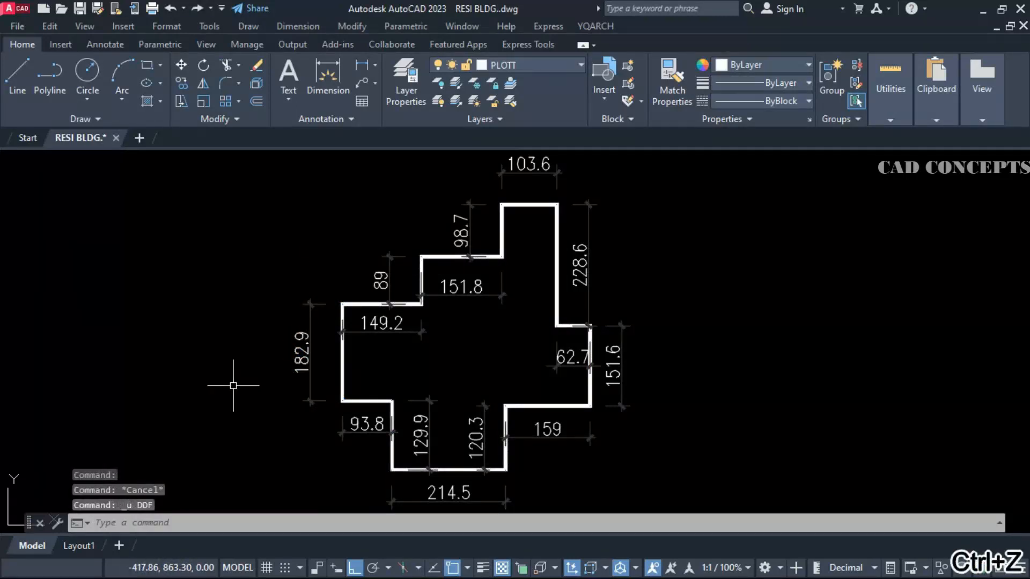
{"action": "left_click", "coordinate": [299, 356]}
{"action": "key", "text": "Escape"}
Step: Try stretching the upper end of the 89 dimension upward and undo the grip edit
{"action": "left_click", "coordinate": [398, 263]}
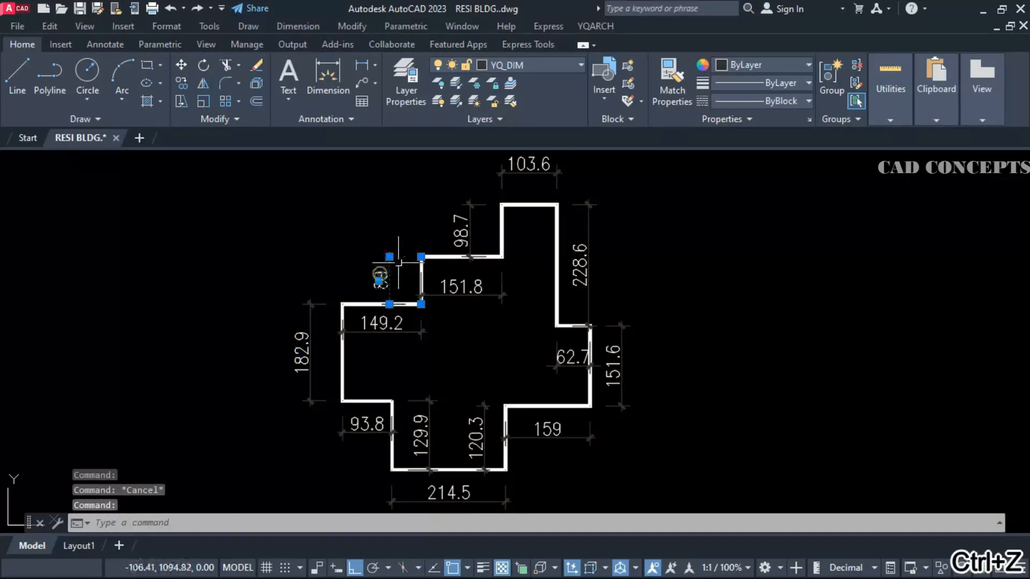
{"action": "left_click", "coordinate": [379, 280]}
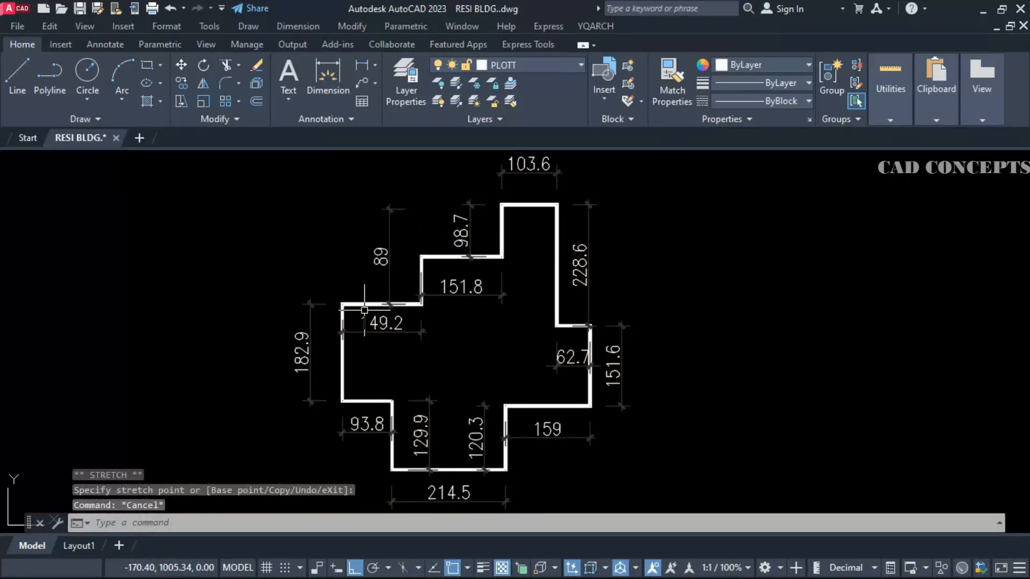
{"action": "key", "text": "ctrl+z"}
Step: Stretch the upper end of the 151.6 dimension upward to test its locked text
{"action": "left_click", "coordinate": [621, 325]}
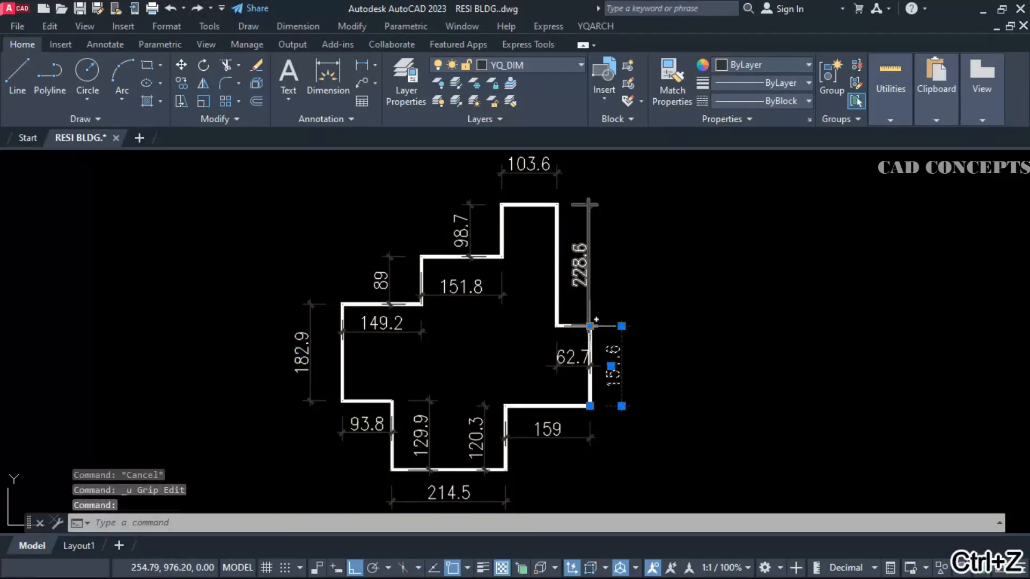
{"action": "left_click", "coordinate": [589, 326]}
{"action": "left_click", "coordinate": [616, 278]}
{"action": "key", "text": "Escape"}
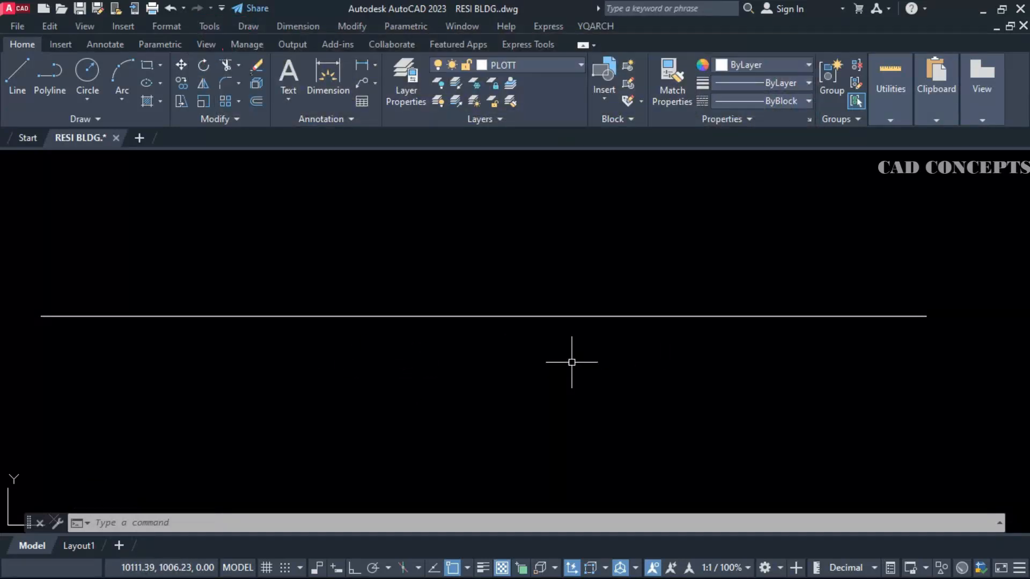
Step: Try converting the horizontal line to freehand with HW, using dithering length 6, max height 30 and extension 50, and undo the conversion
{"action": "type", "text": "HW"}
{"action": "key", "text": "Return"}
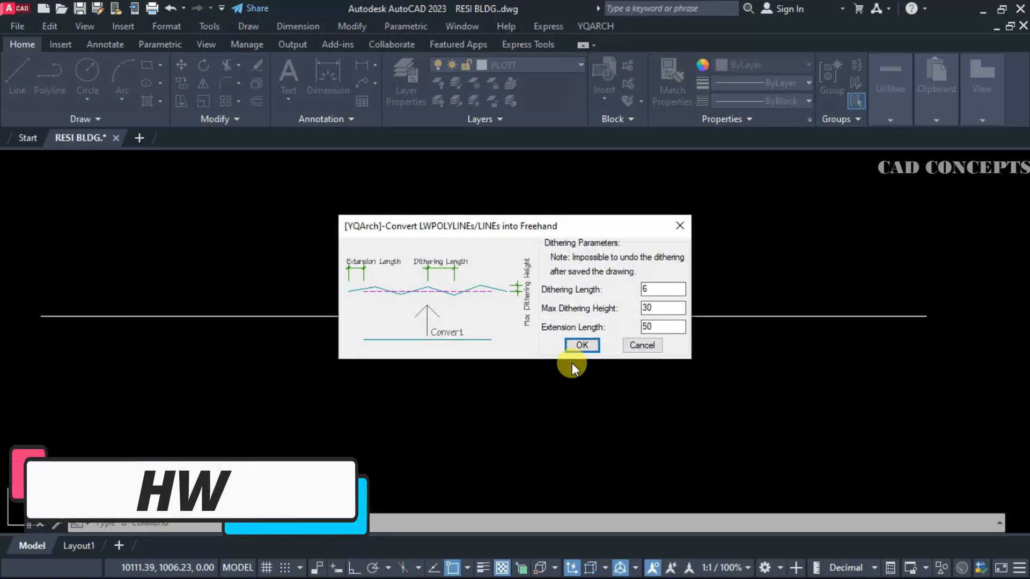
{"action": "left_click", "coordinate": [579, 343]}
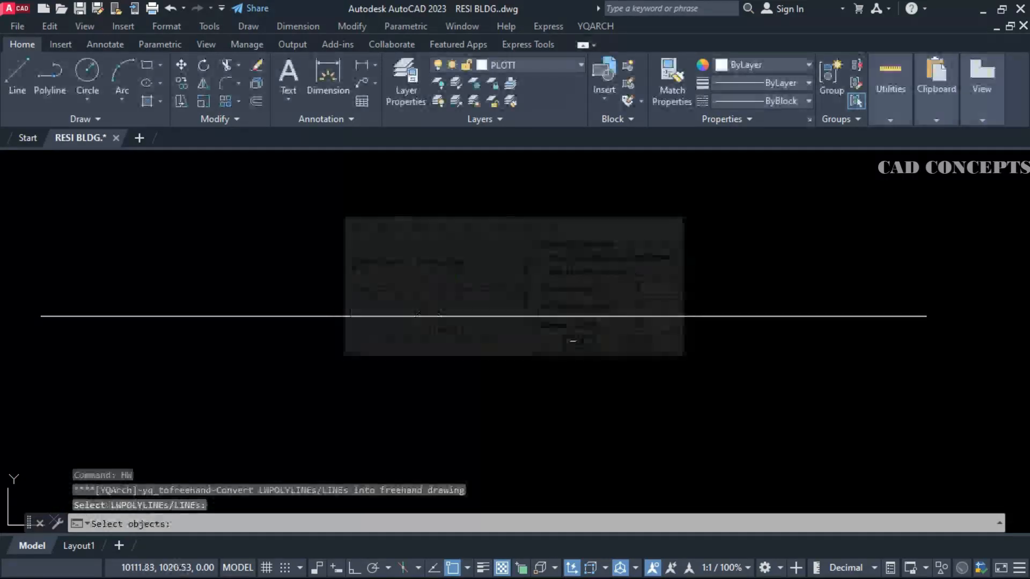
{"action": "left_click", "coordinate": [536, 317]}
{"action": "key", "text": "Return"}
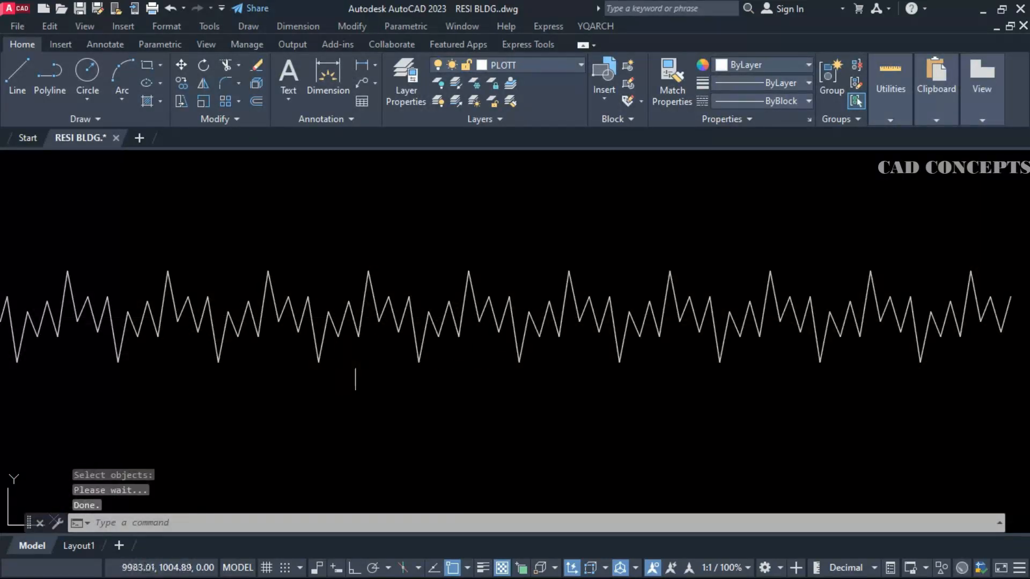
{"action": "mouse_move", "coordinate": [385, 365]}
{"action": "middle_mouse_down"}
{"action": "mouse_move", "coordinate": [443, 369]}
{"action": "mouse_move", "coordinate": [432, 363]}
{"action": "middle_mouse_up"}
{"action": "scroll", "coordinate": [429, 365], "scroll_direction": "down", "scroll_amount": 2}
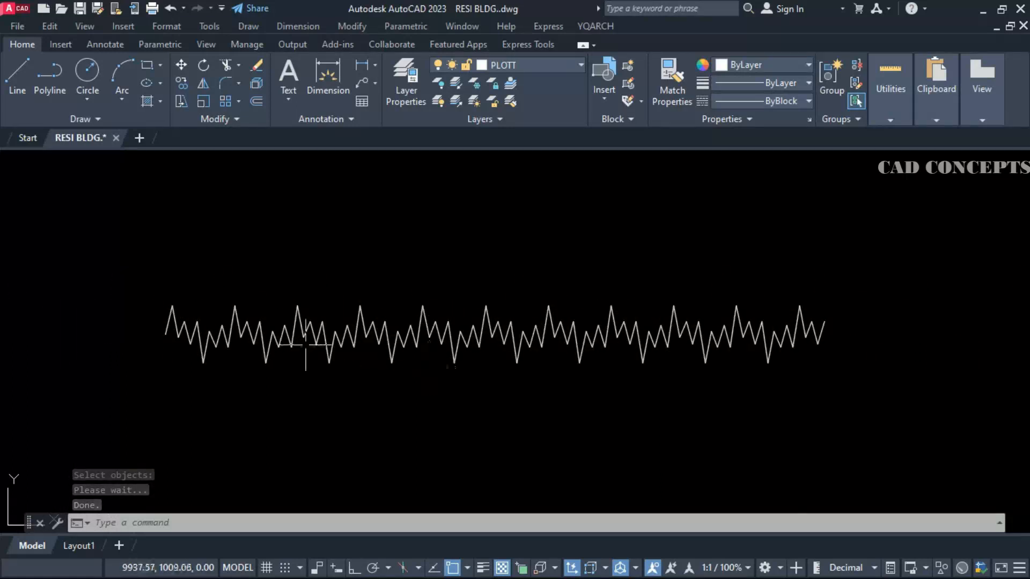
{"action": "key", "text": "ctrl+z"}
{"action": "key", "text": "ctrl+z"}
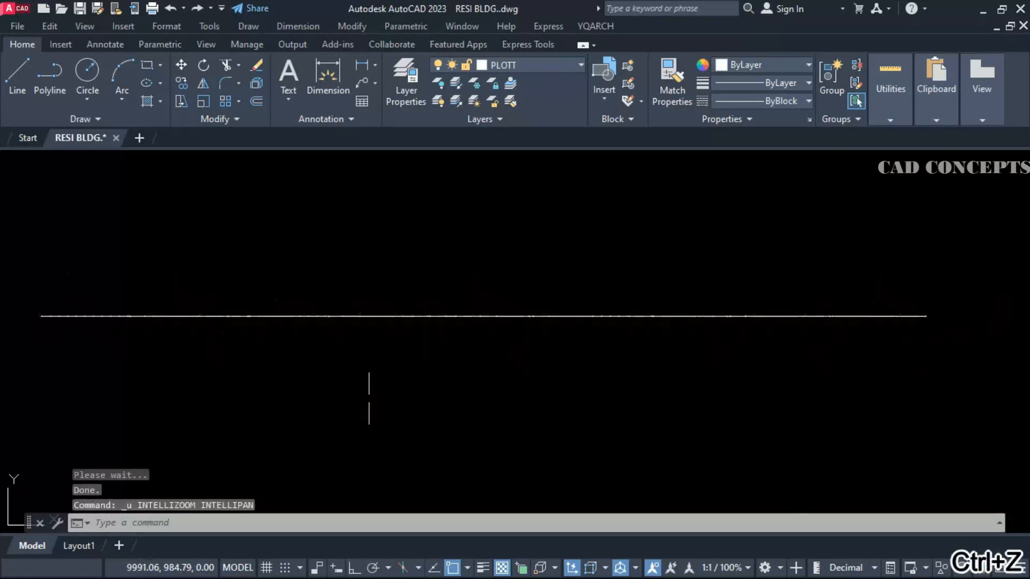
{"action": "middle_click_drag", "start_coordinate": [414, 395], "coordinate": [446, 401]}
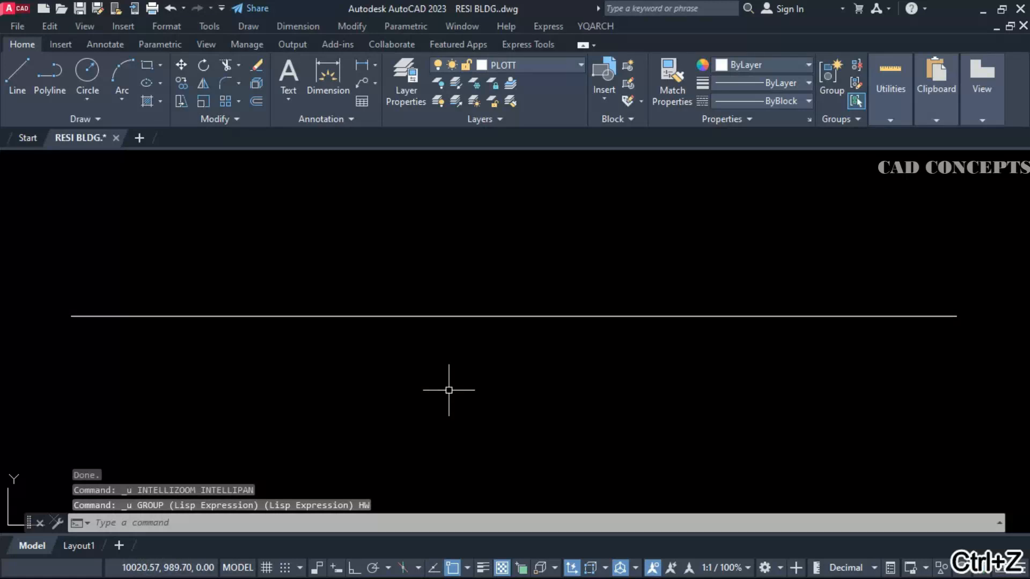
Step: Convert the restored horizontal line to a freehand zigzag with HW: dithering length 6, max dithering height 30, extension length 50
{"action": "type", "text": "HW"}
{"action": "key", "text": "Return"}
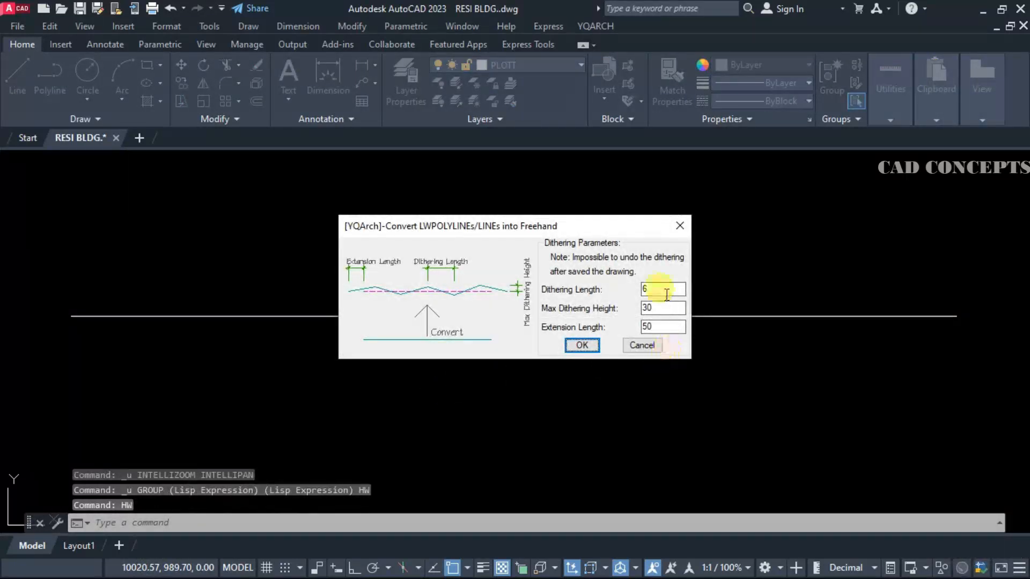
{"action": "left_click", "coordinate": [583, 345]}
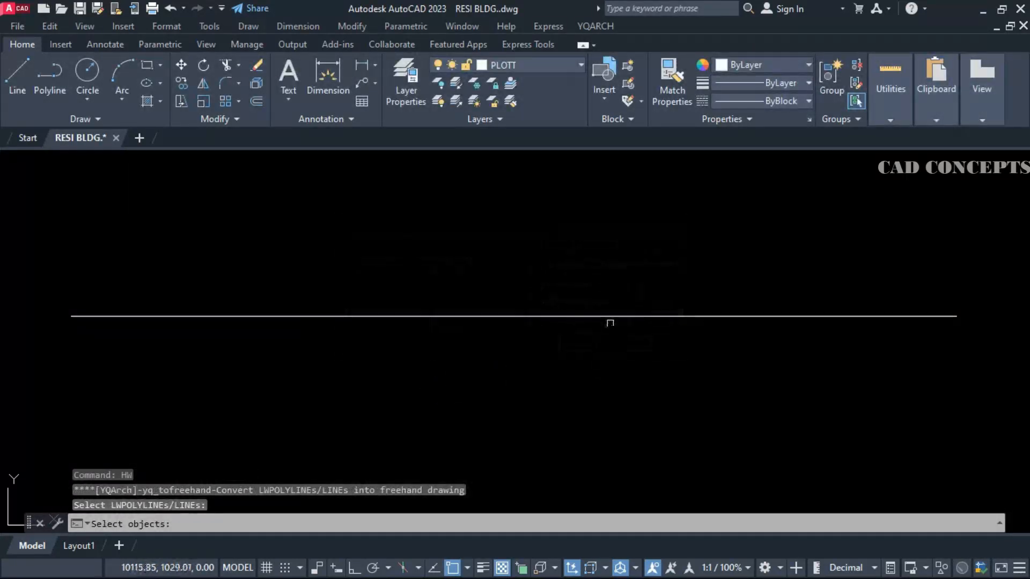
{"action": "left_click", "coordinate": [613, 317]}
{"action": "key", "text": "Return"}
{"action": "scroll", "coordinate": [583, 347], "scroll_direction": "down", "scroll_amount": 2}
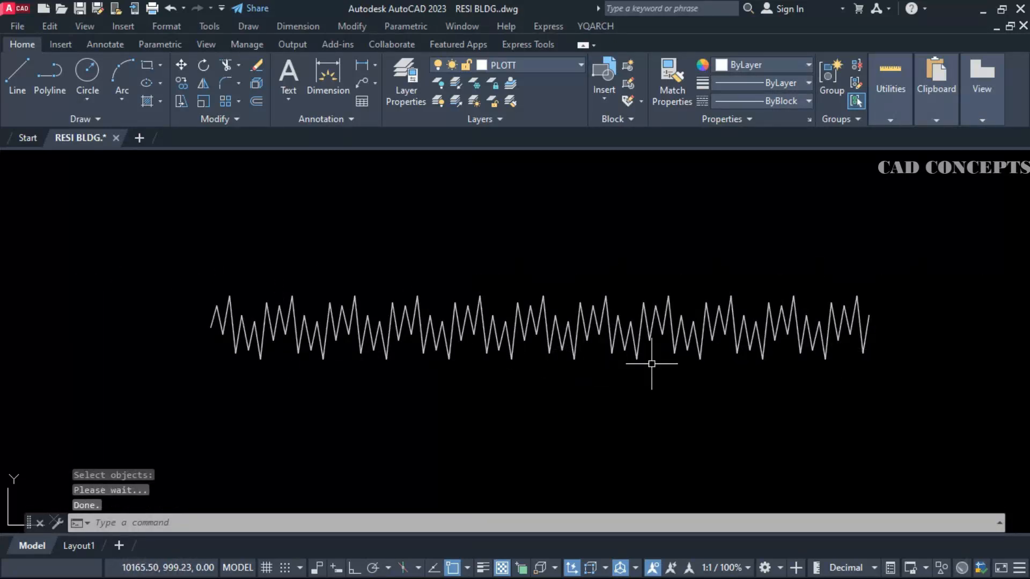
{"action": "scroll", "coordinate": [652, 363], "scroll_direction": "up", "scroll_amount": 2}
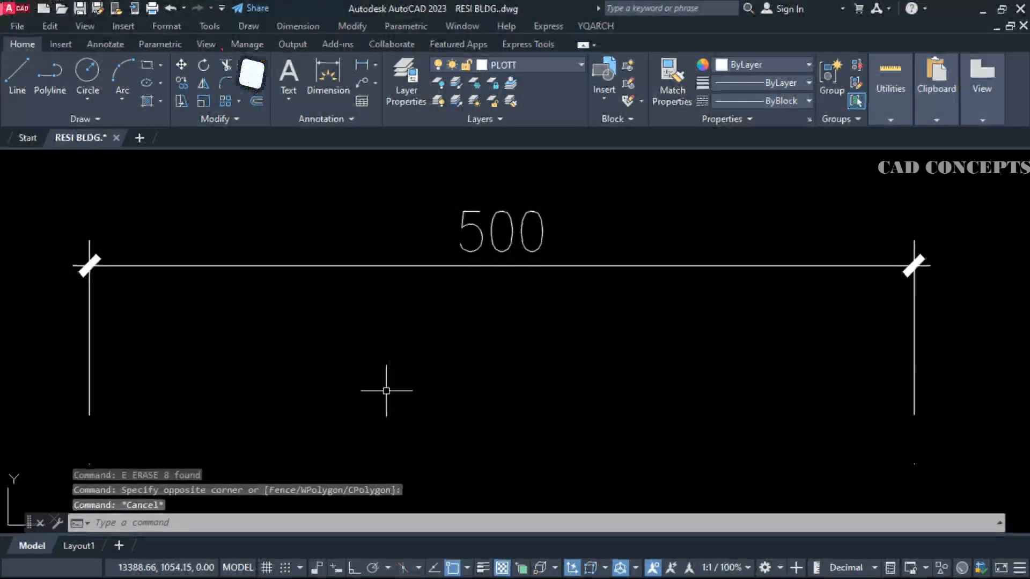
Step: Split the 500 dimension 100 units from its left end with DD2, keeping No Auto Adjusts and No Auto Link on
{"action": "left_click", "coordinate": [519, 265]}
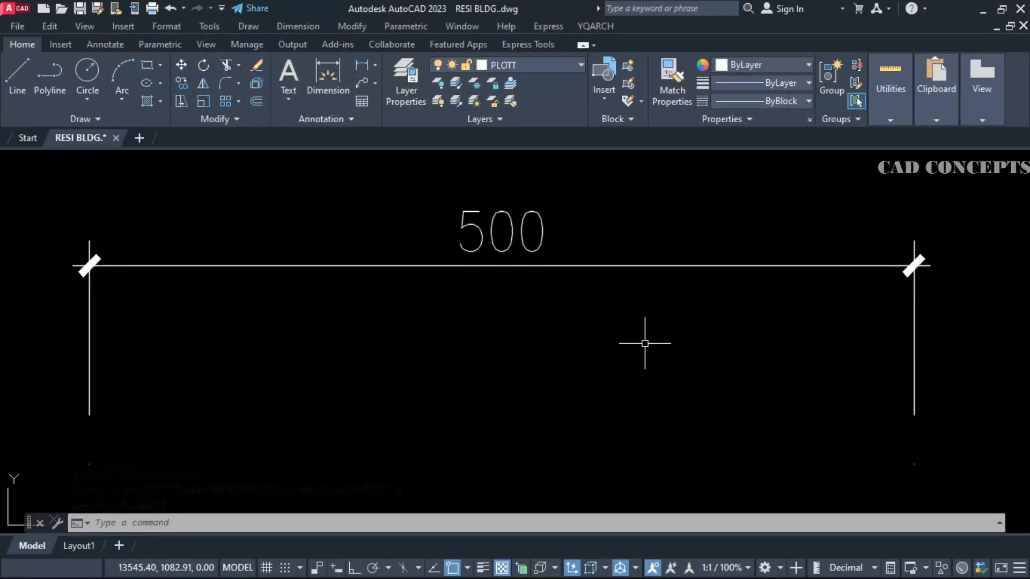
{"action": "type", "text": "DD2"}
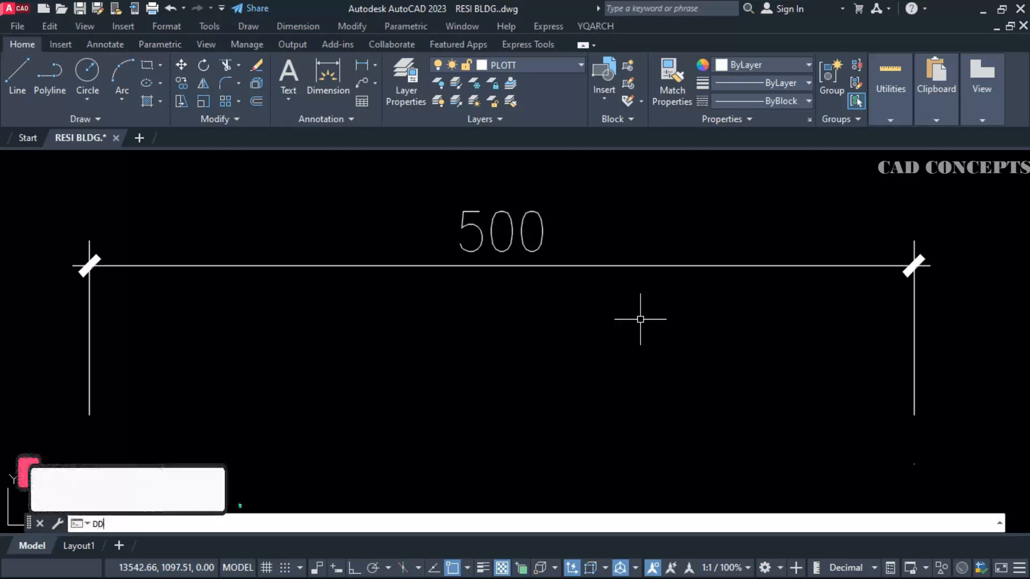
{"action": "key", "text": "Return"}
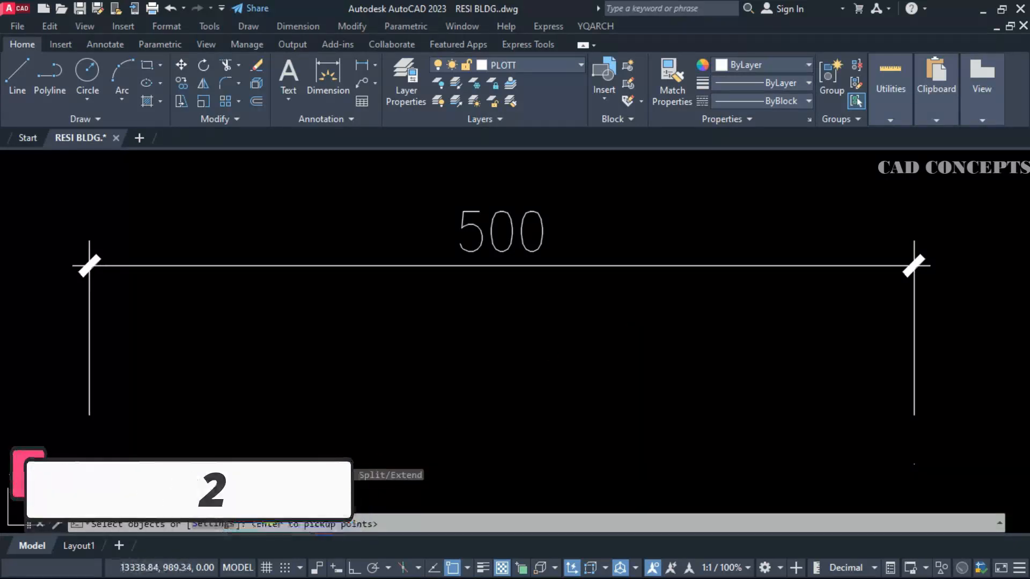
{"action": "left_click", "coordinate": [206, 524]}
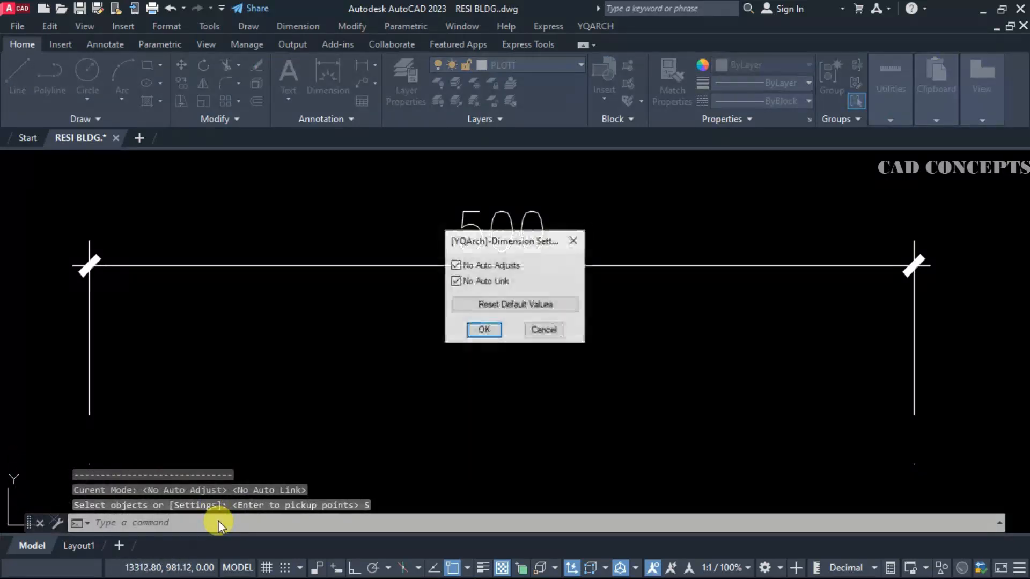
{"action": "left_click", "coordinate": [484, 330]}
{"action": "left_click", "coordinate": [489, 271]}
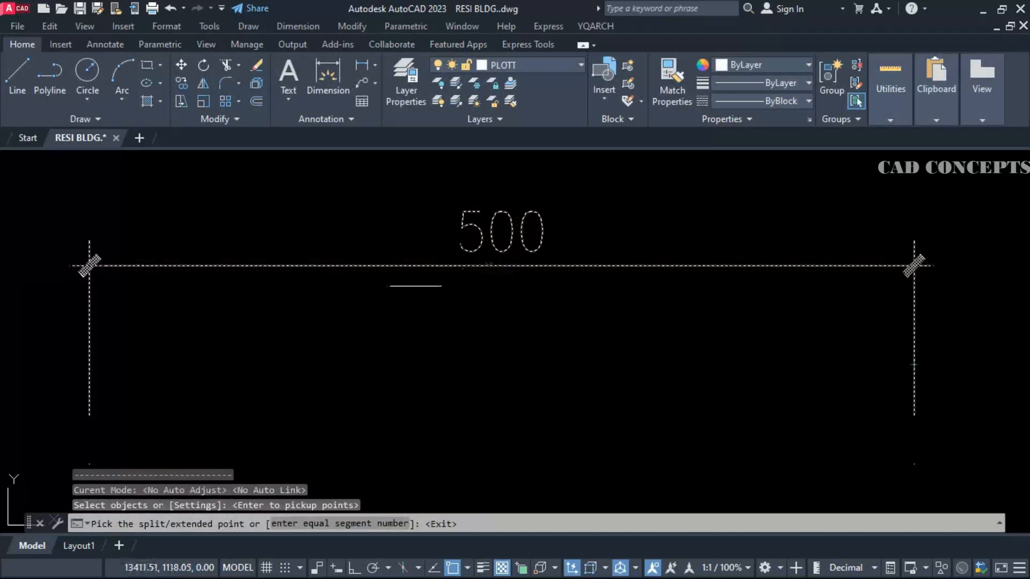
{"action": "left_click", "coordinate": [254, 266]}
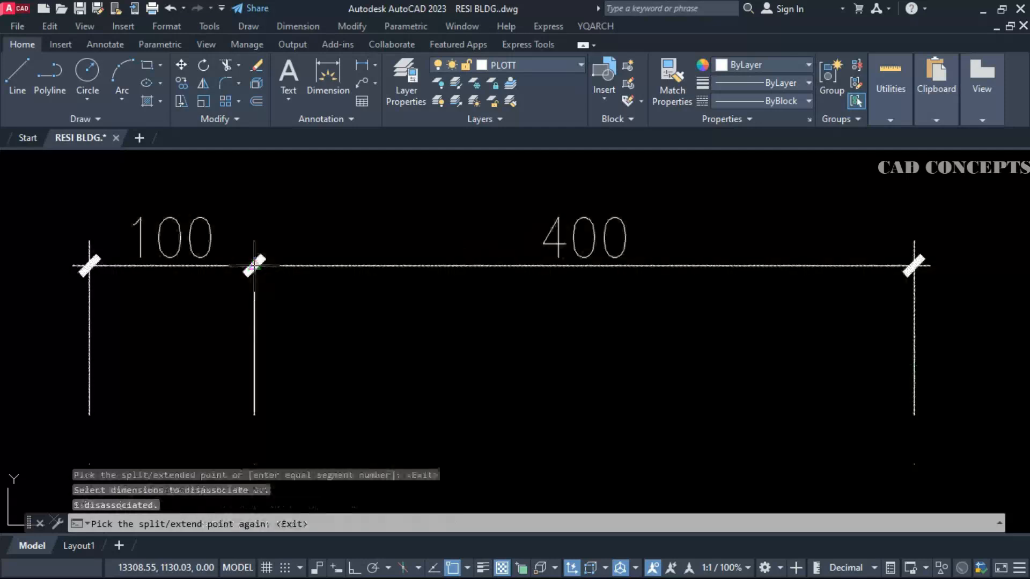
{"action": "key", "text": "Return"}
Step: Split the 400 dimension 100 units from its left end with the same dimension split command
{"action": "key", "text": "Return"}
{"action": "left_click", "coordinate": [566, 265]}
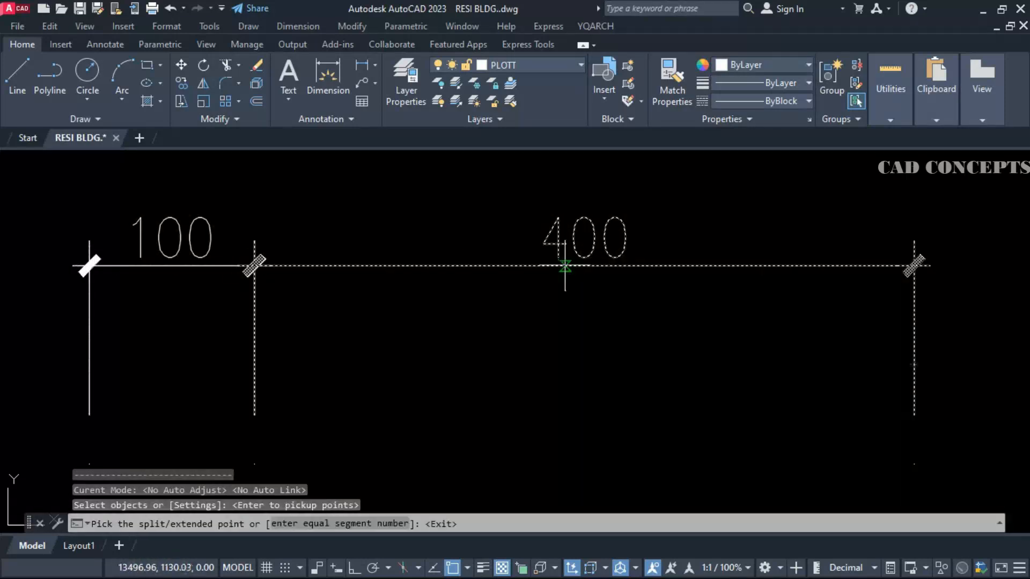
{"action": "left_click", "coordinate": [420, 266]}
{"action": "key", "text": "Escape"}
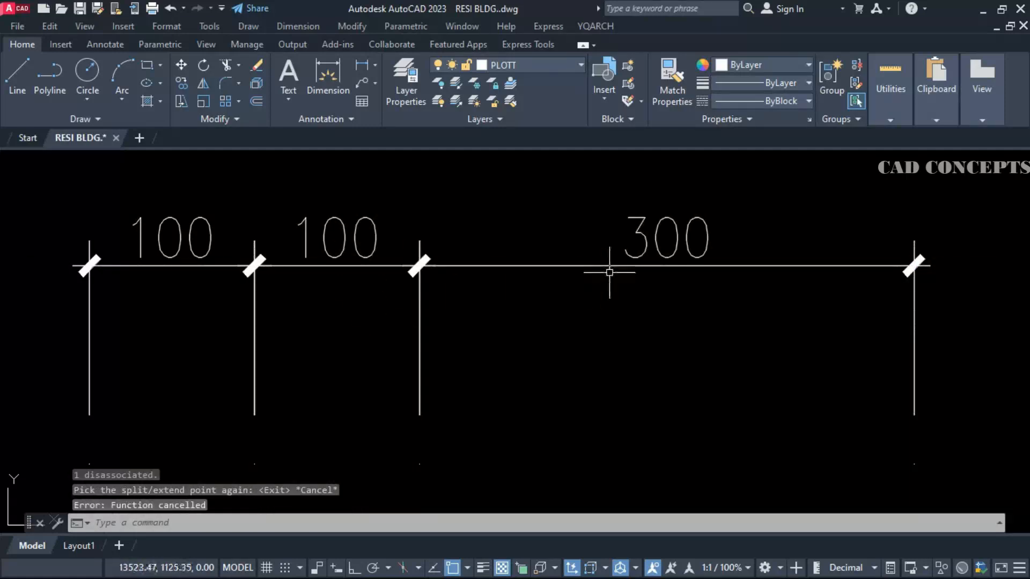
Step: Split the 300 dimension 100 units from its left end and select the remaining 200 dimension for another split
{"action": "key", "text": "Return"}
{"action": "left_click", "coordinate": [625, 265]}
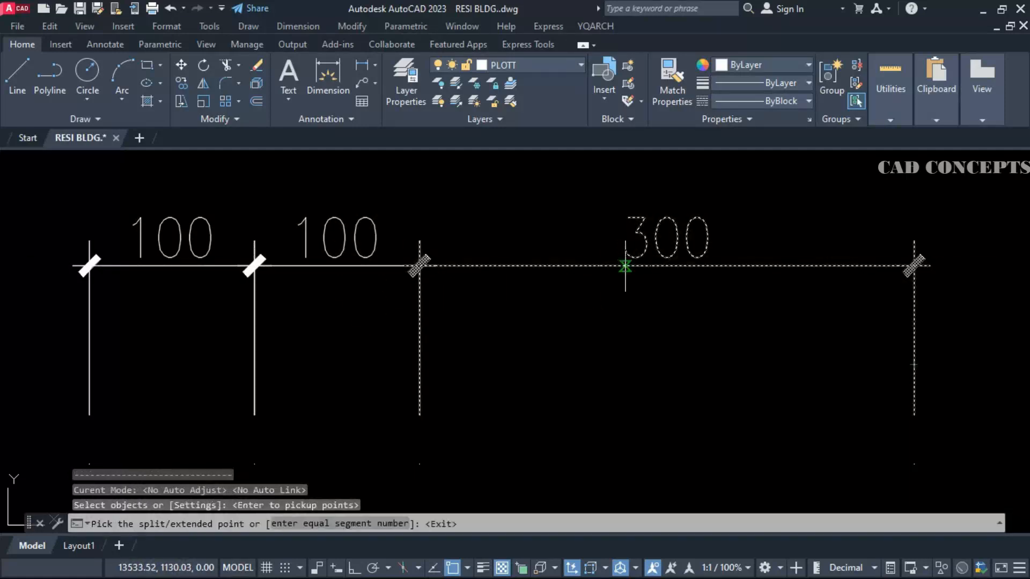
{"action": "left_click", "coordinate": [584, 266]}
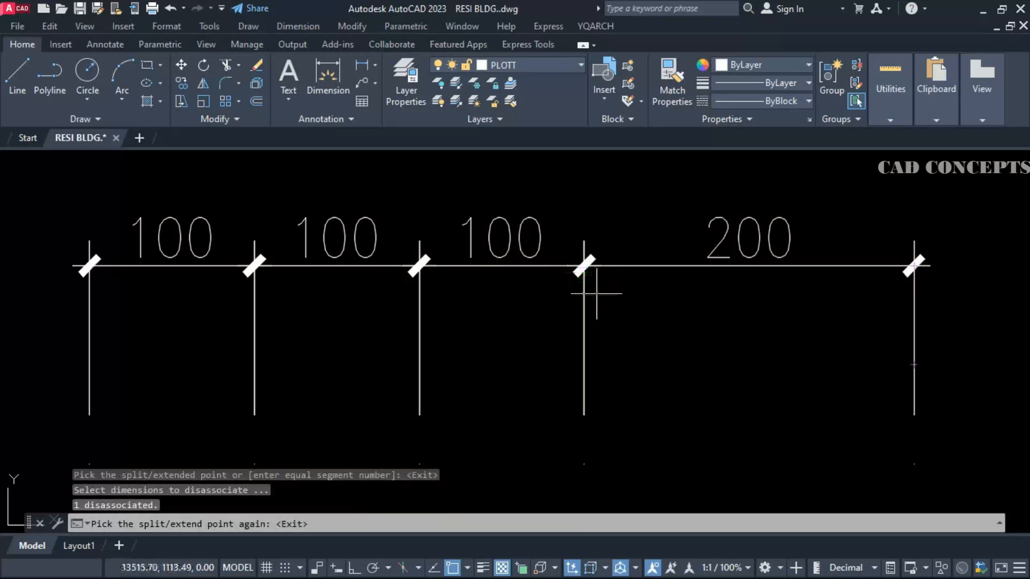
{"action": "key", "text": "Escape"}
{"action": "key", "text": "Return"}
{"action": "left_click", "coordinate": [676, 266]}
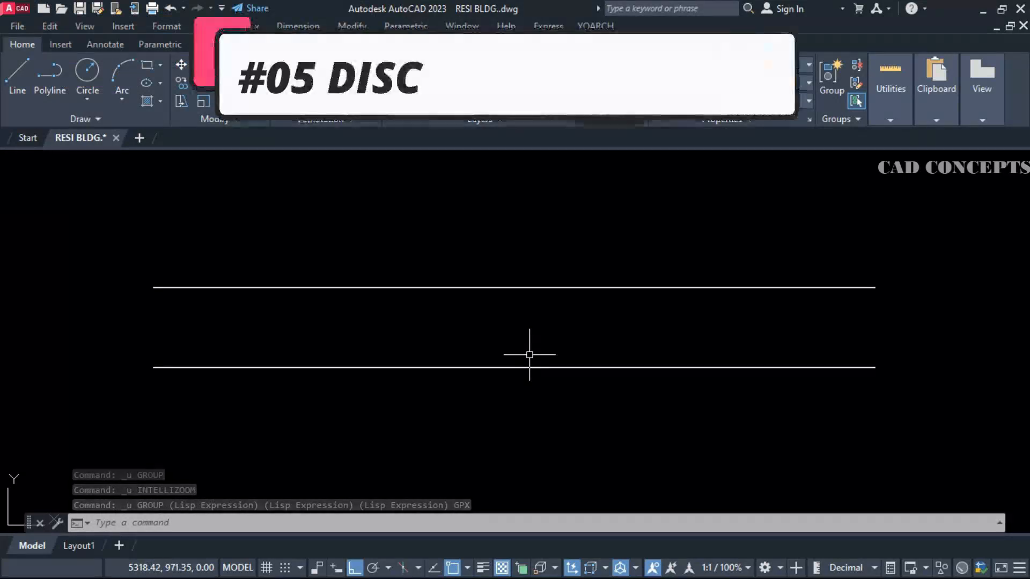
Step: Cut the two parallel pipe lines with GPX, placing a pipe cutting symbol about a quarter of the way from their left end
{"action": "type", "text": "z"}
{"action": "key", "text": "Return"}
{"action": "type", "text": "ww"}
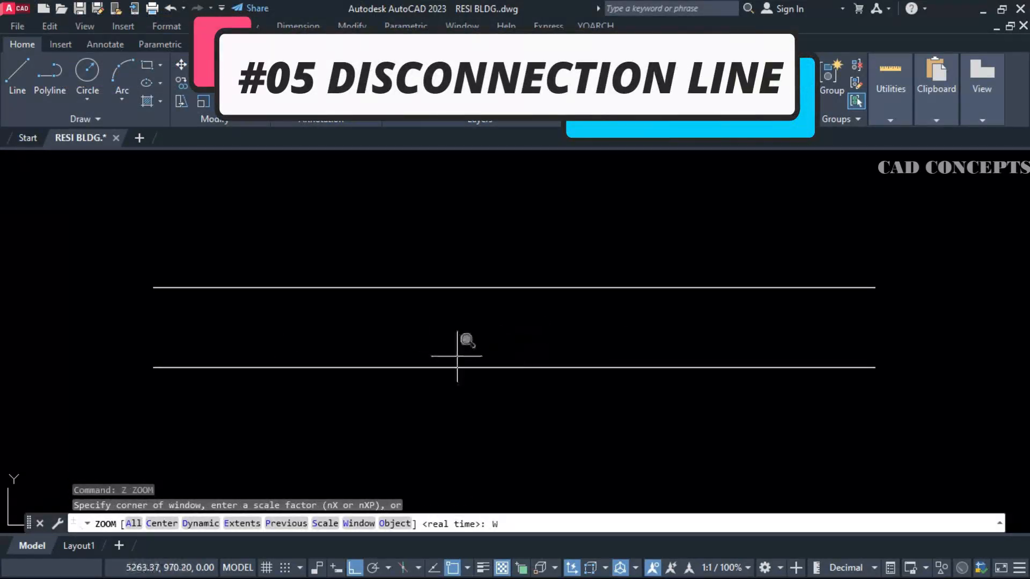
{"action": "key", "text": "Return"}
{"action": "left_click", "coordinate": [134, 263]}
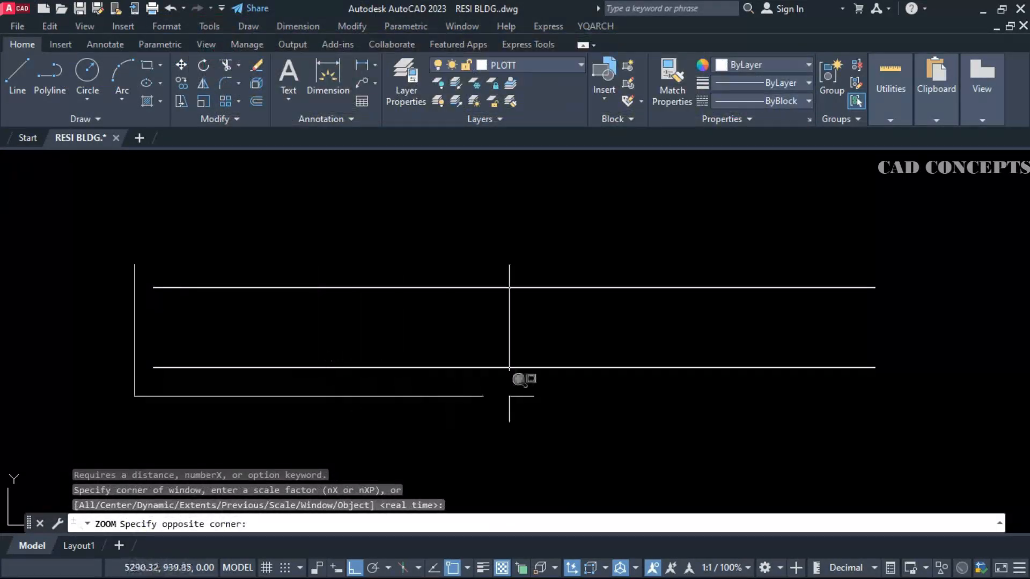
{"action": "left_click", "coordinate": [932, 382]}
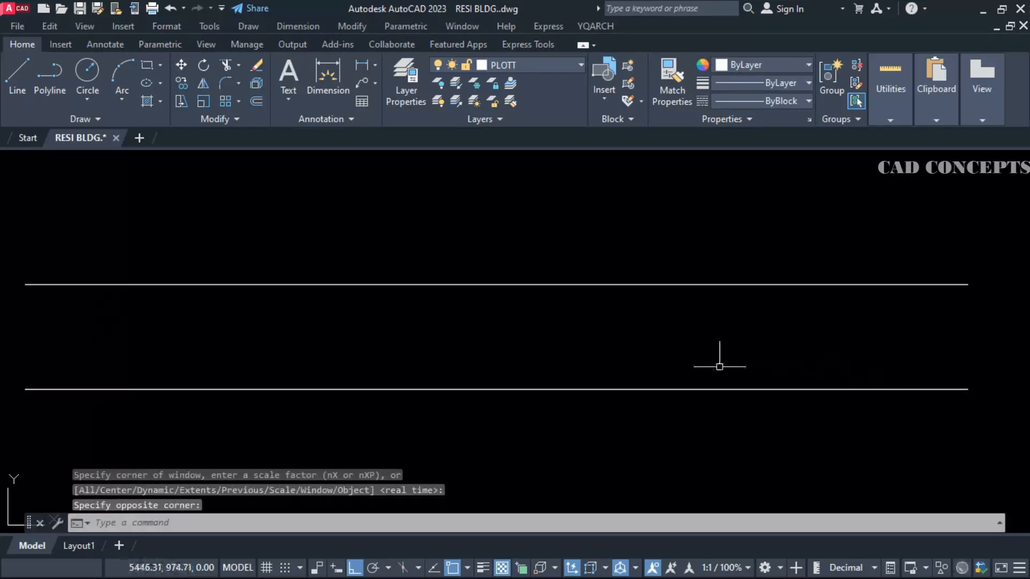
{"action": "type", "text": "gp"}
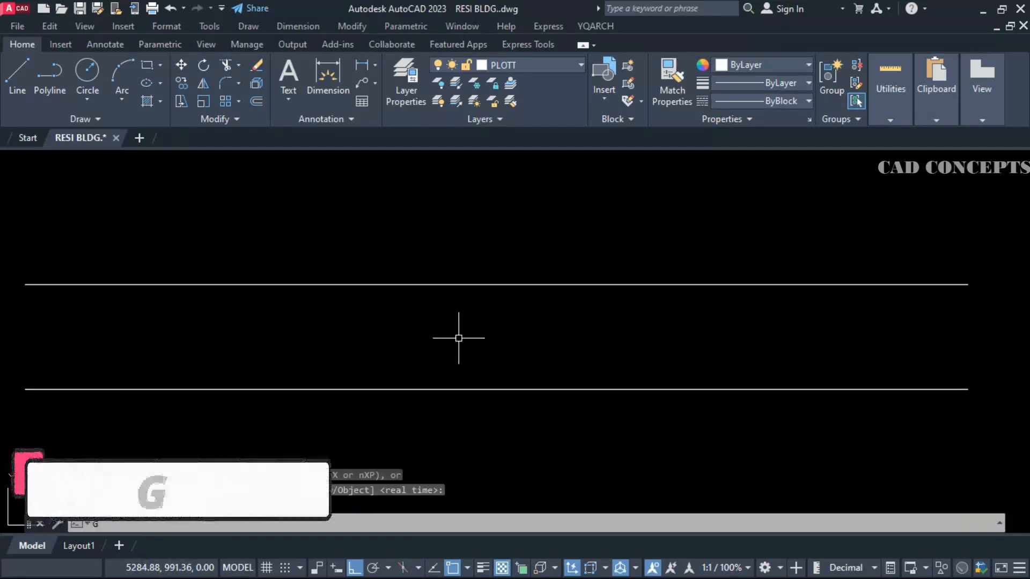
{"action": "type", "text": "x"}
{"action": "key", "text": "Return"}
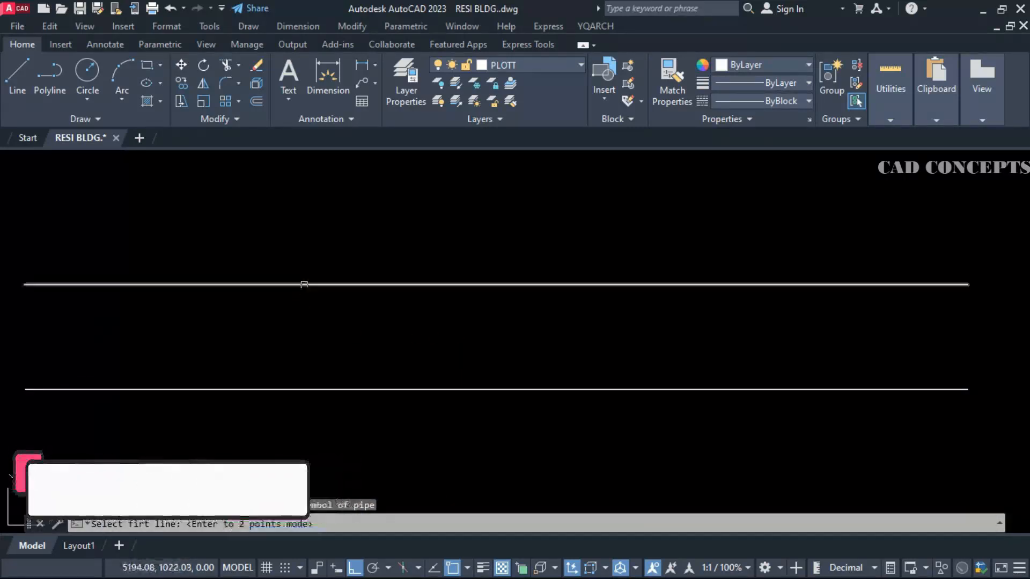
{"action": "left_click", "coordinate": [306, 285]}
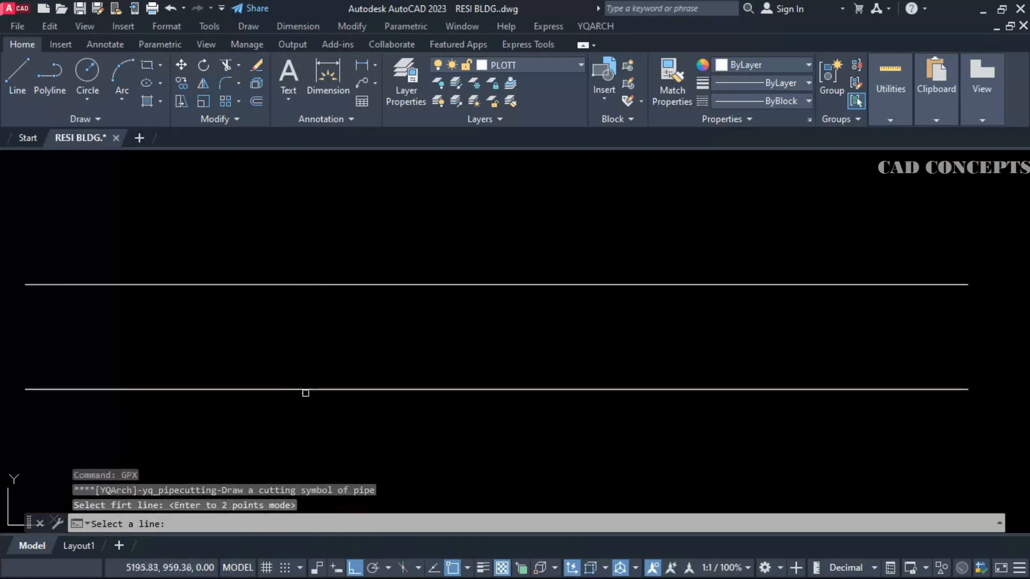
{"action": "left_click", "coordinate": [306, 390]}
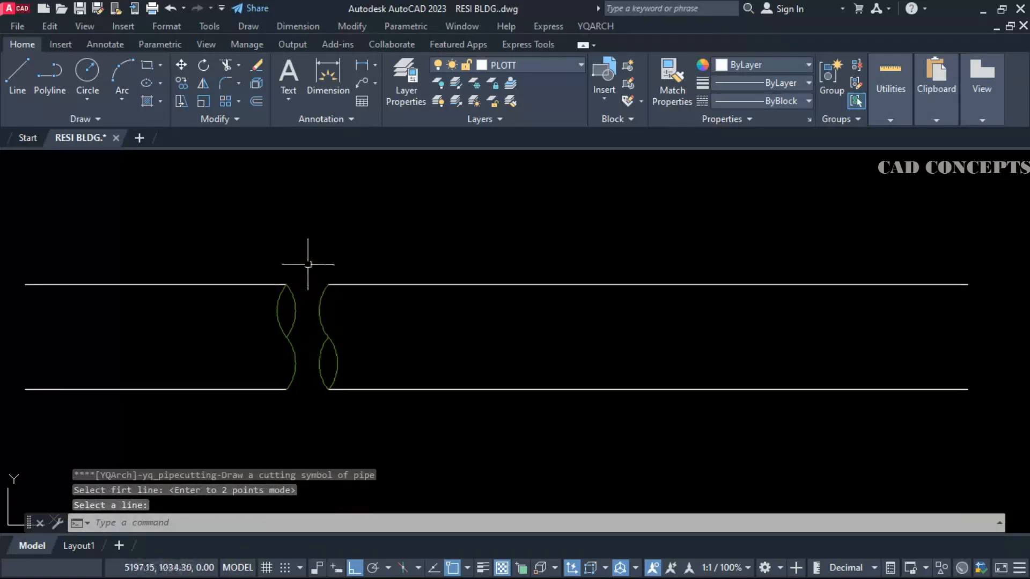
Step: Add four more GPX pipe cutting symbols across the parallel lines: two toward the right end, one near the middle and one in the left segment
{"action": "key", "text": "Return"}
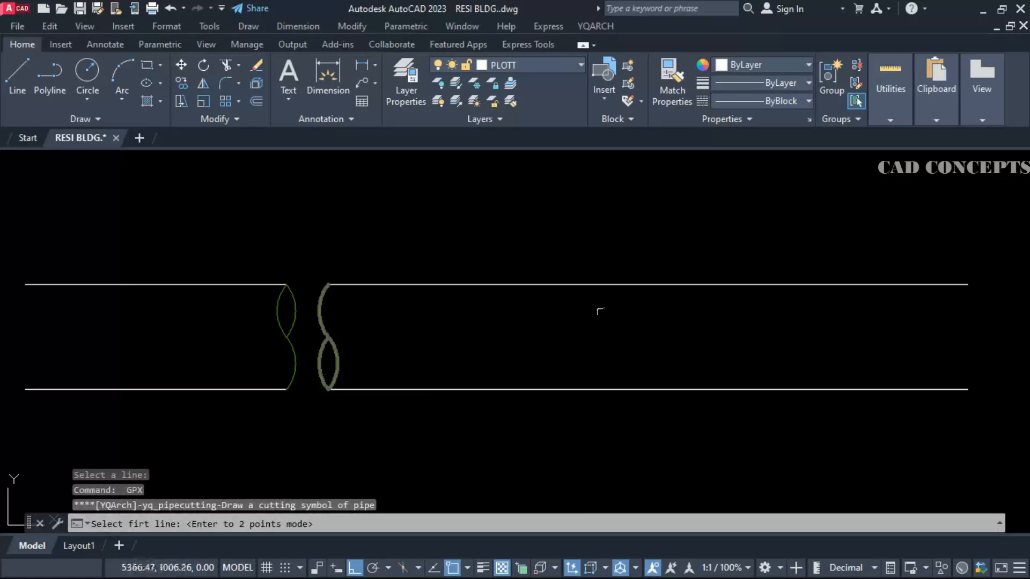
{"action": "left_click", "coordinate": [623, 285]}
{"action": "left_click", "coordinate": [619, 388]}
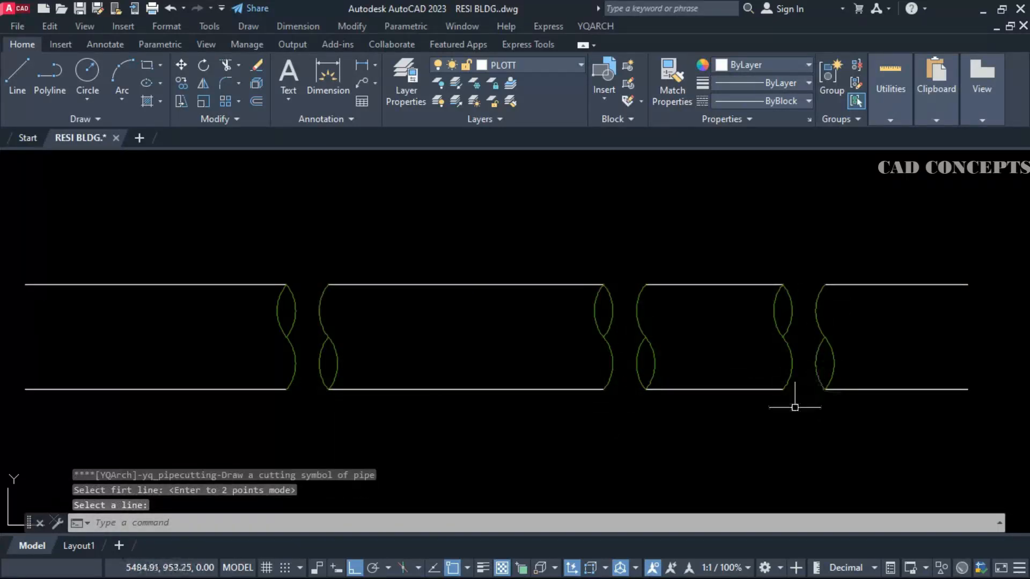
{"action": "key", "text": "Return"}
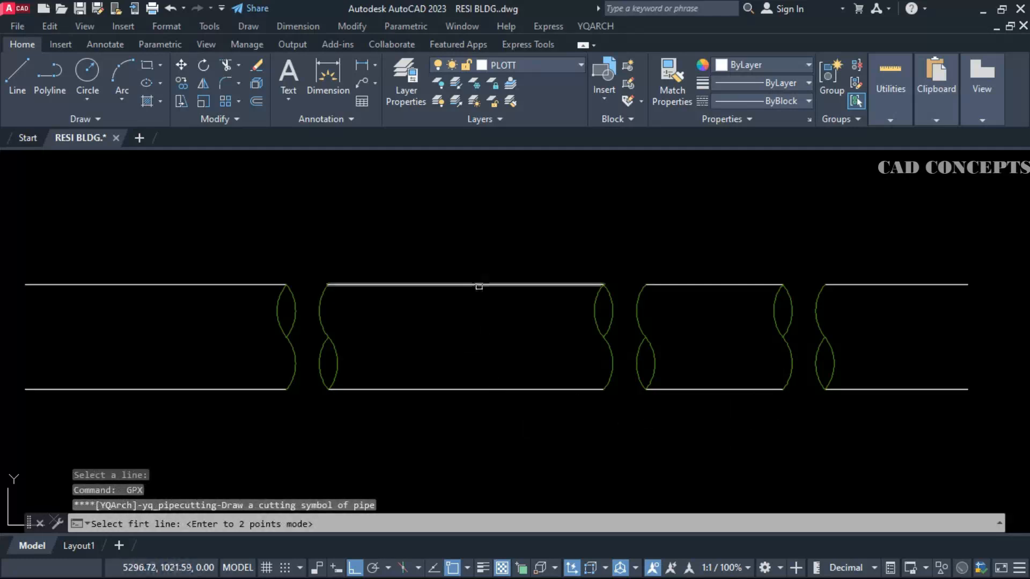
{"action": "left_click", "coordinate": [475, 284]}
{"action": "left_click", "coordinate": [470, 389]}
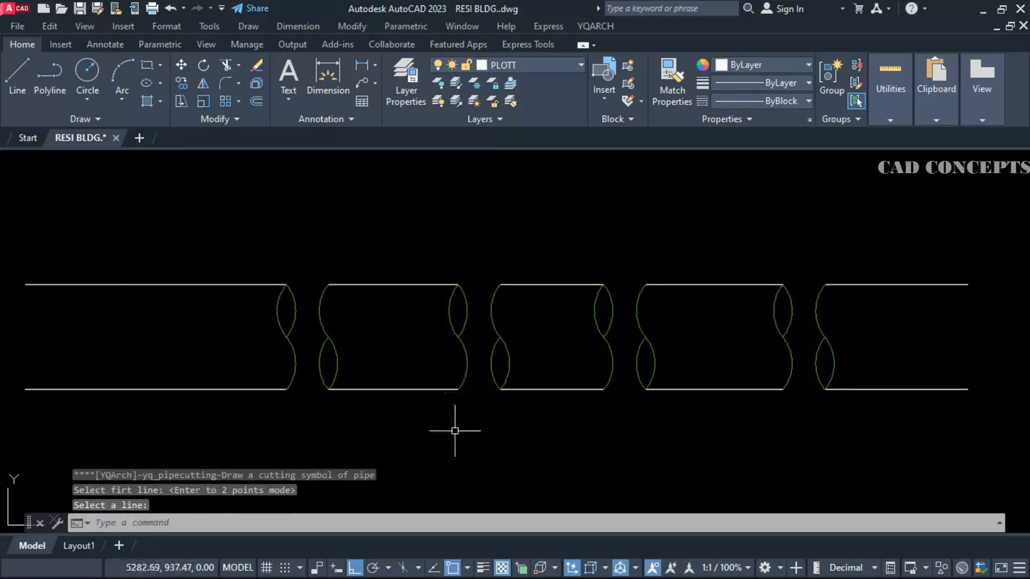
{"action": "key", "text": "Return"}
{"action": "left_click", "coordinate": [168, 284]}
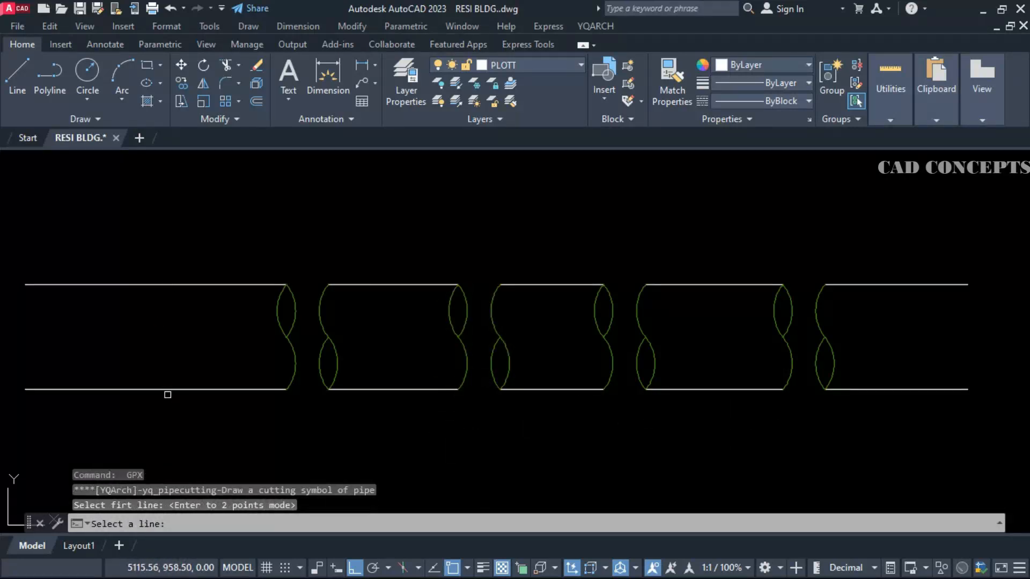
{"action": "left_click", "coordinate": [168, 389]}
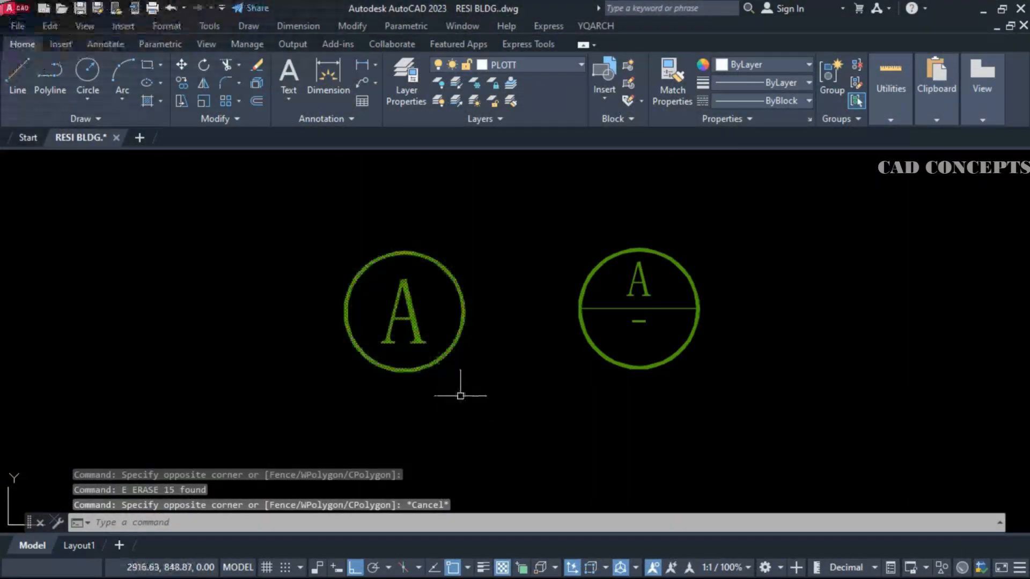
Step: Erase the two existing circular detail index symbols marked A
{"action": "left_click", "coordinate": [757, 263]}
{"action": "left_click", "coordinate": [265, 413]}
{"action": "type", "text": "e"}
{"action": "key", "text": "Return"}
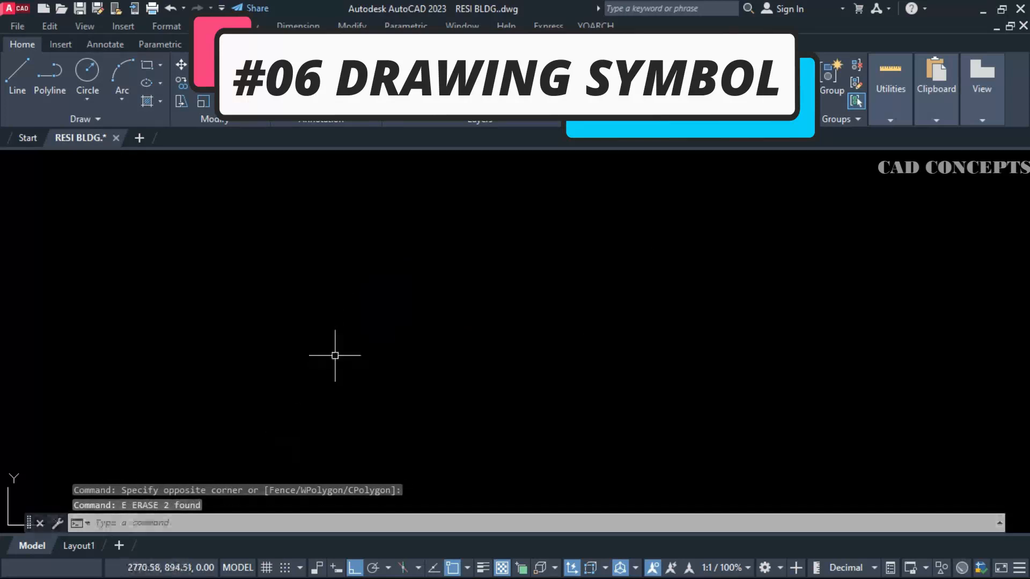
Step: Insert an XT1 detail index symbol with serial number A in the upper left of the empty drawing area
{"action": "type", "text": "XT1"}
{"action": "key", "text": "Return"}
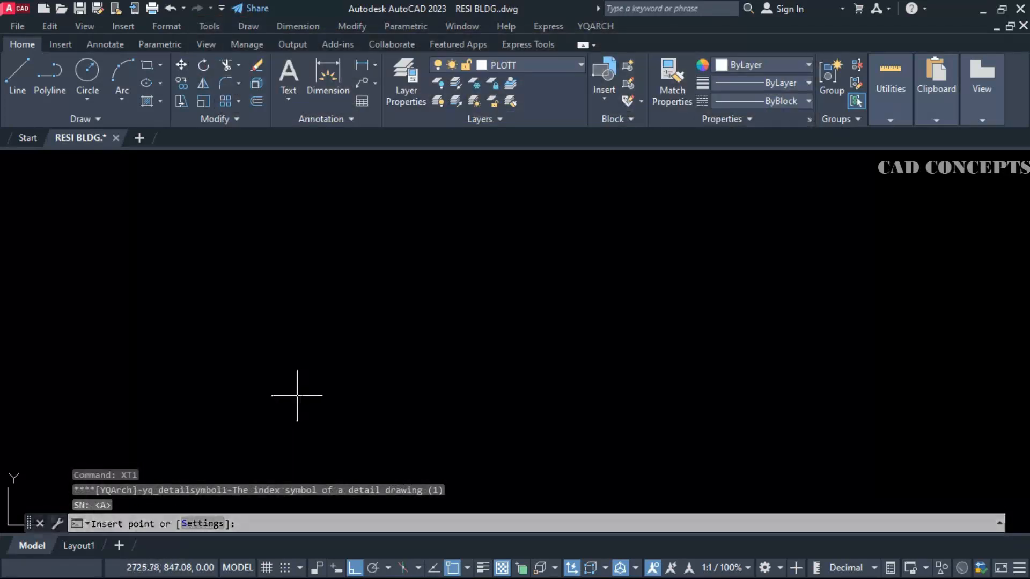
{"action": "left_click", "coordinate": [203, 524]}
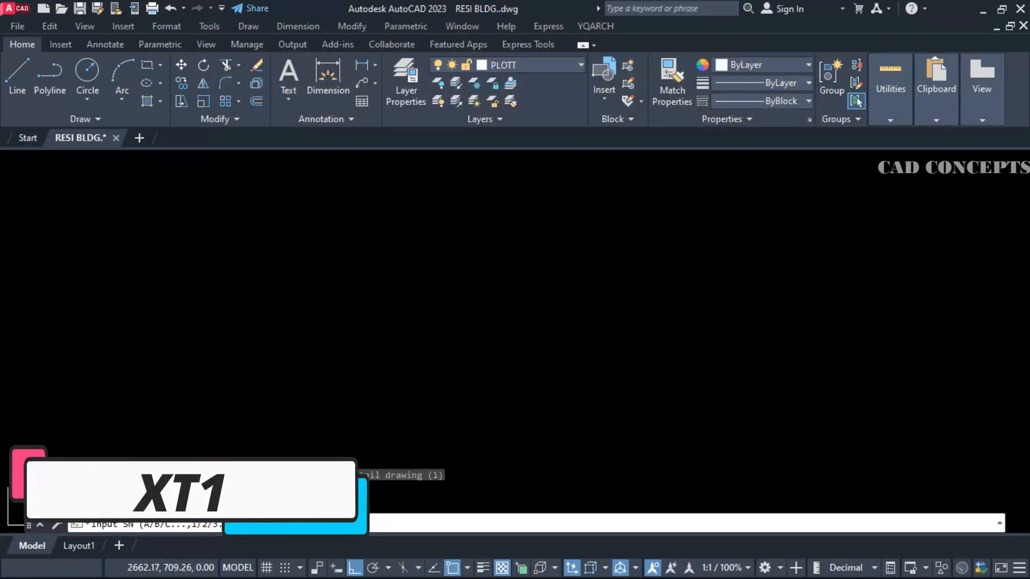
{"action": "type", "text": "A"}
{"action": "key", "text": "Return"}
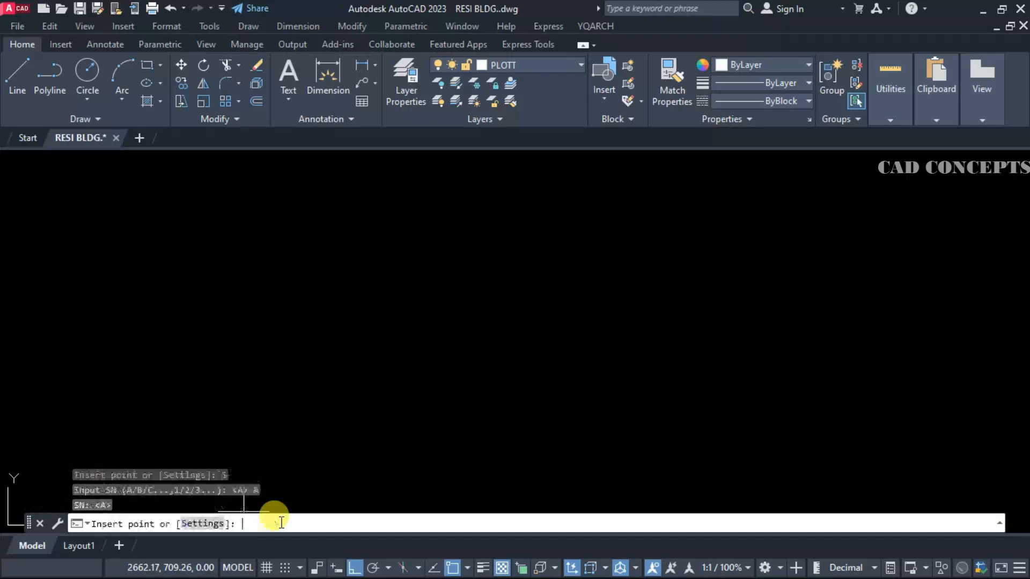
{"action": "left_click", "coordinate": [101, 275]}
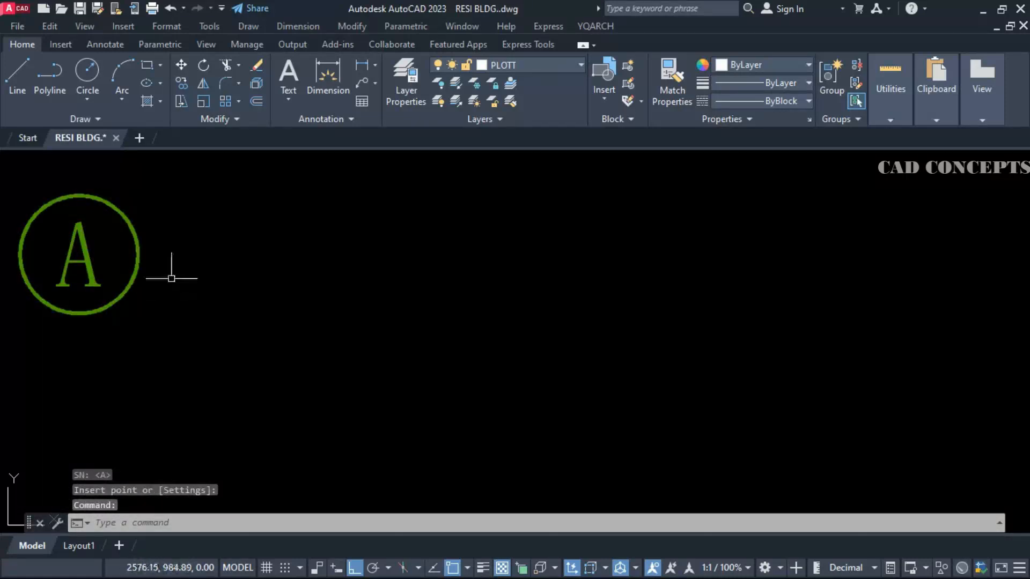
Step: Insert three more XT1 symbols with serial number A in a row to the right of the first
{"action": "key", "text": "Return"}
{"action": "key", "text": "Return"}
{"action": "left_click", "coordinate": [197, 250]}
{"action": "key", "text": "Return"}
{"action": "key", "text": "Return"}
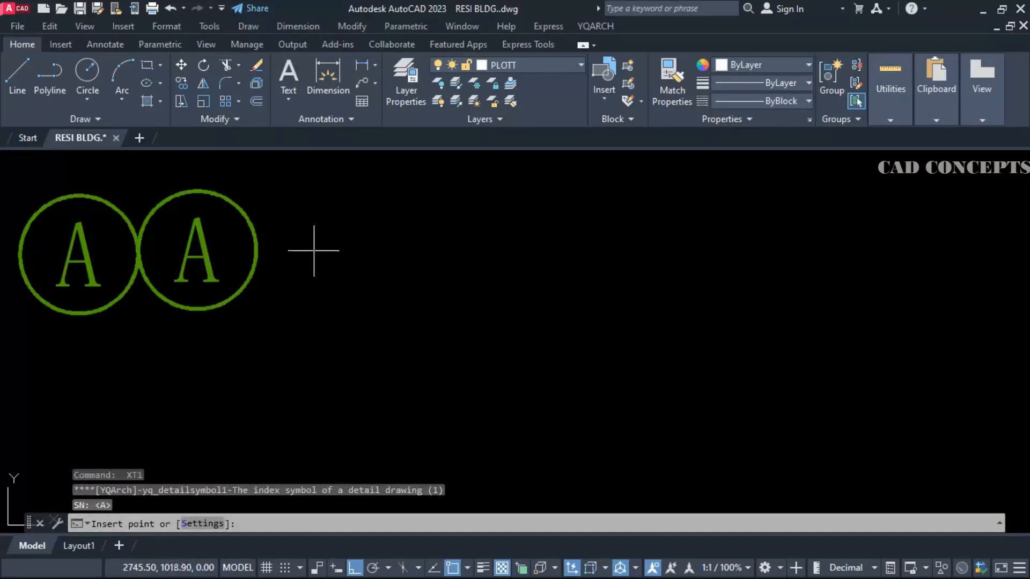
{"action": "left_click", "coordinate": [315, 250]}
{"action": "key", "text": "Return"}
{"action": "key", "text": "Return"}
{"action": "left_click", "coordinate": [462, 254]}
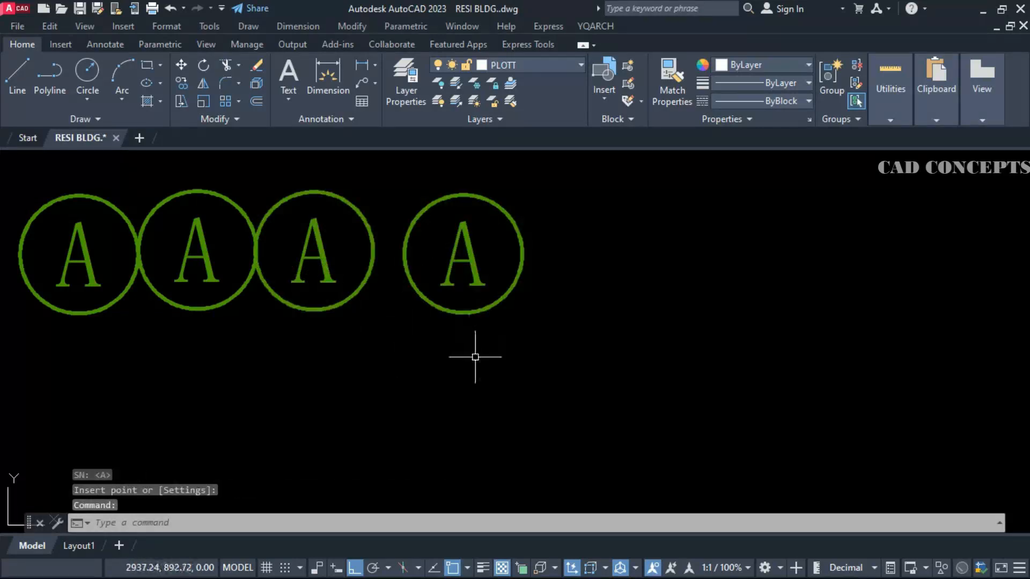
Step: Set the XT1 serial number to 1 and insert the symbol to the right of the A symbols
{"action": "type", "text": "xt1"}
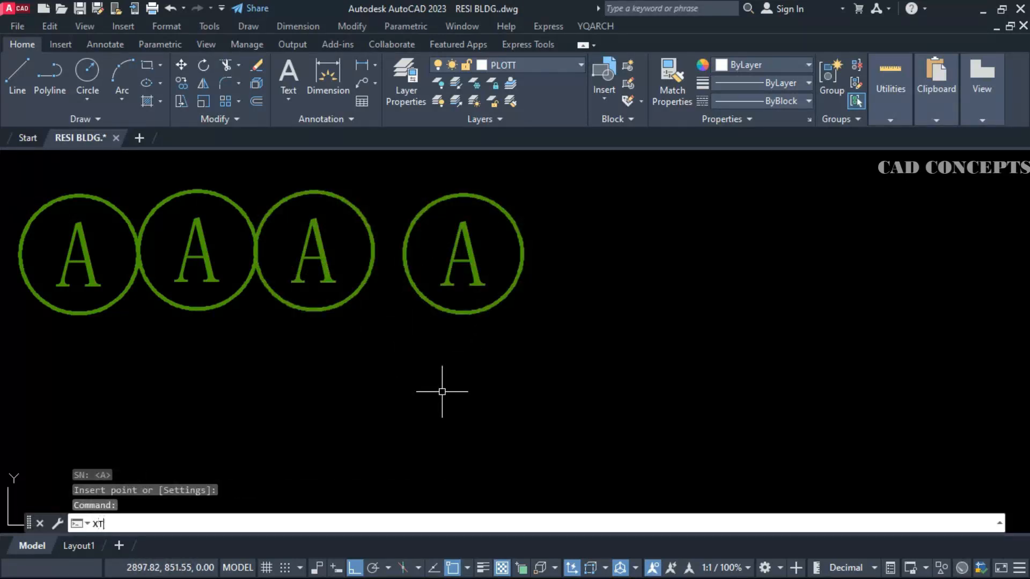
{"action": "key", "text": "Return"}
{"action": "key", "text": "Return"}
{"action": "left_click", "coordinate": [209, 524]}
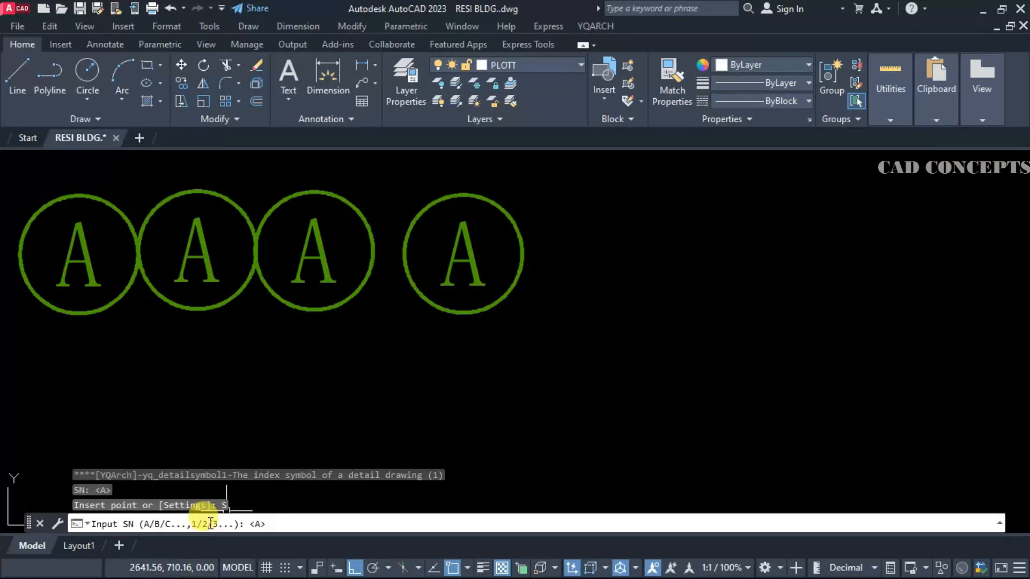
{"action": "type", "text": "1"}
{"action": "key", "text": "Return"}
{"action": "left_click", "coordinate": [646, 252]}
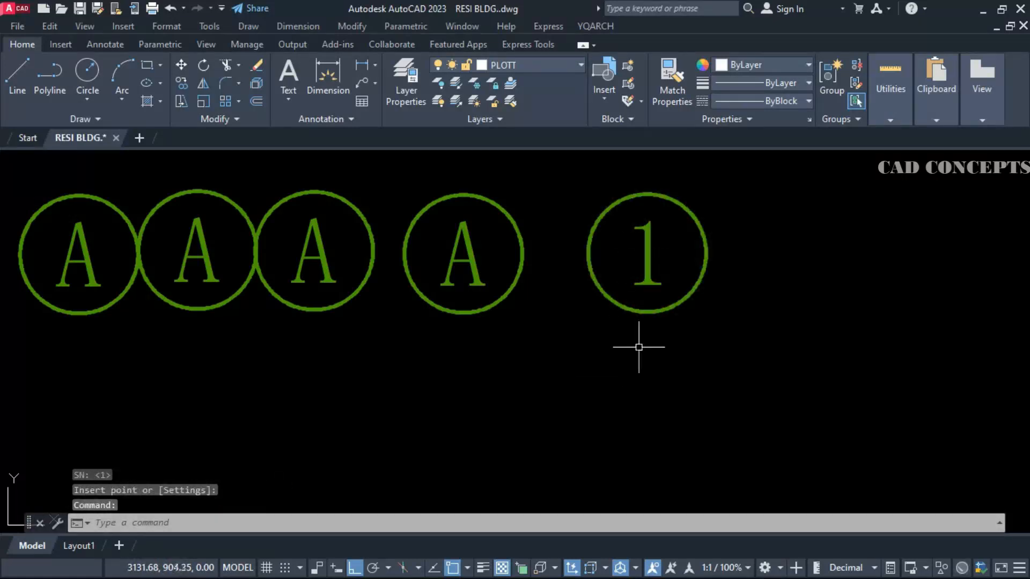
Step: Insert the XT1 symbols numbered 2 and 3 to the right of symbol 1
{"action": "type", "text": "xt1"}
{"action": "key", "text": "Return"}
{"action": "left_click", "coordinate": [802, 245]}
{"action": "type", "text": "xt1"}
{"action": "key", "text": "Return"}
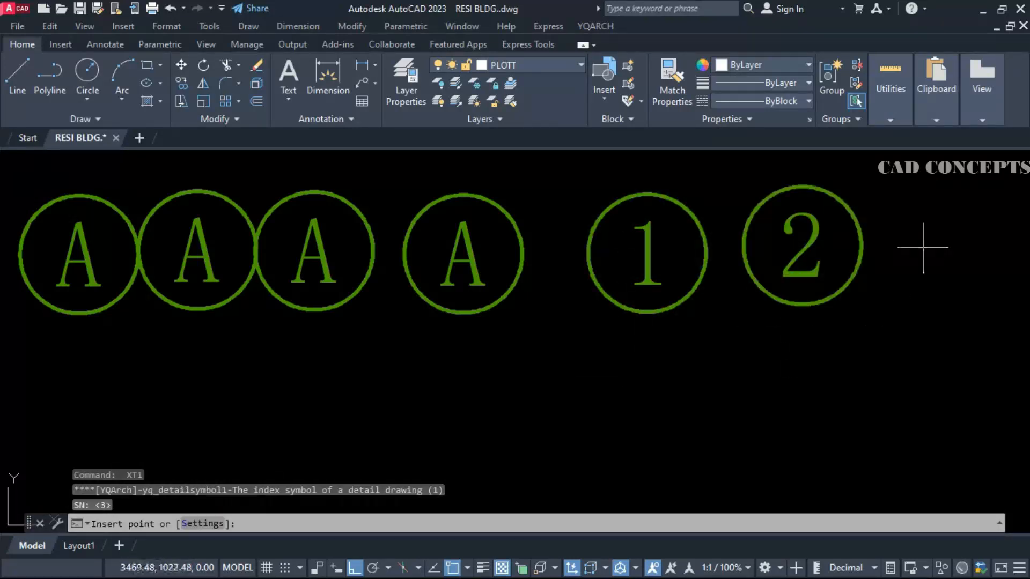
{"action": "left_click", "coordinate": [952, 251]}
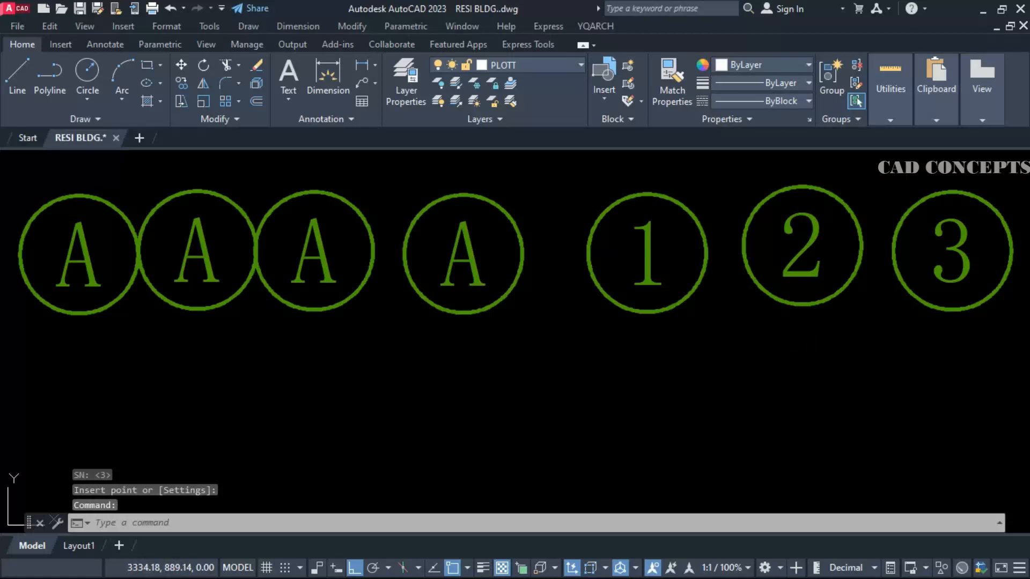
{"action": "key", "text": "Escape"}
Step: Insert XT2 divided-circle detail index symbols numbered 4 to 9 in a second row below the XT1 symbols
{"action": "type", "text": "xt"}
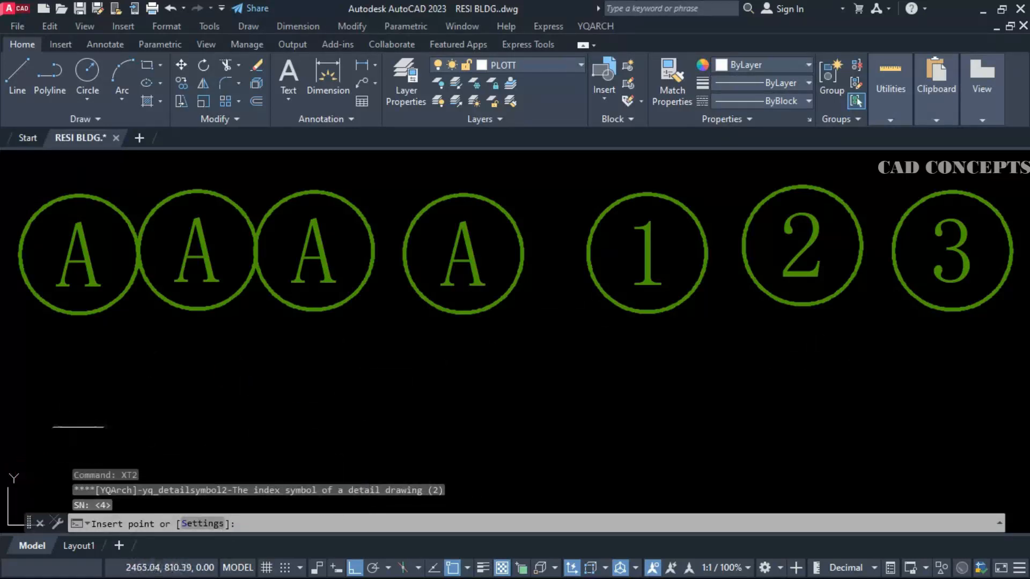
{"action": "left_click", "coordinate": [86, 444]}
{"action": "key", "text": "Return"}
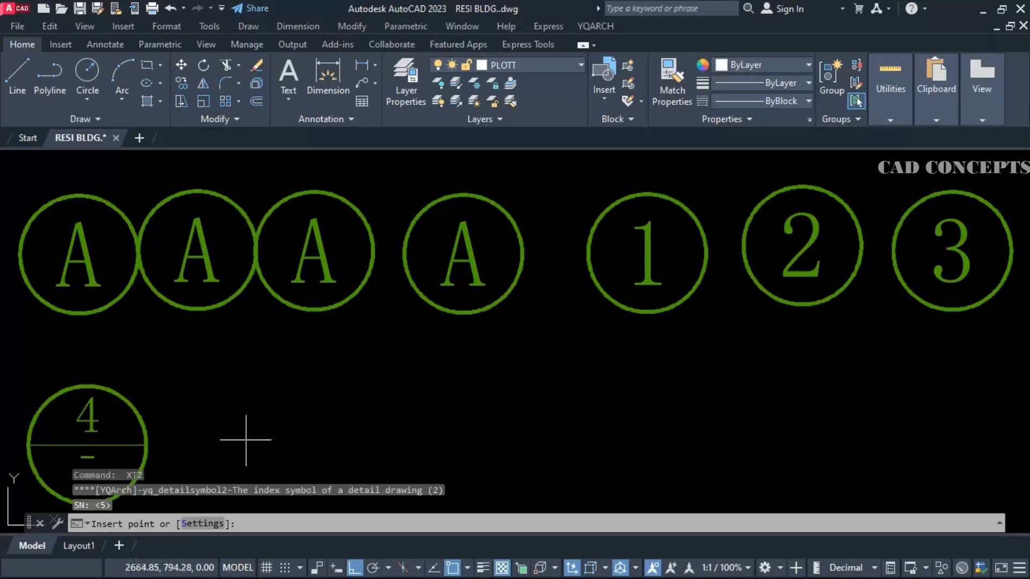
{"action": "left_click", "coordinate": [246, 440]}
{"action": "left_click", "coordinate": [381, 441]}
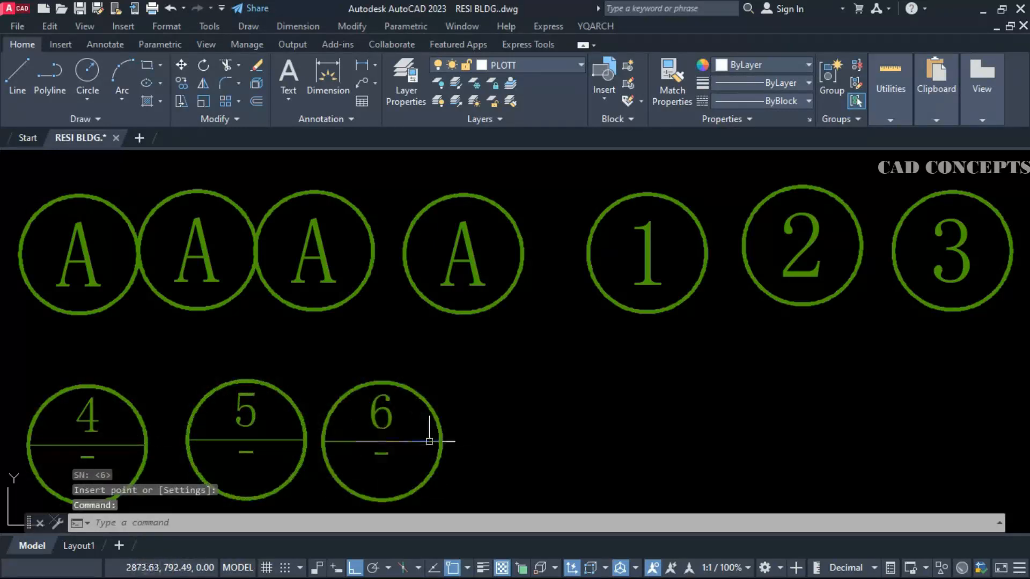
{"action": "key", "text": "Return"}
{"action": "left_click", "coordinate": [537, 437]}
{"action": "key", "text": "Return"}
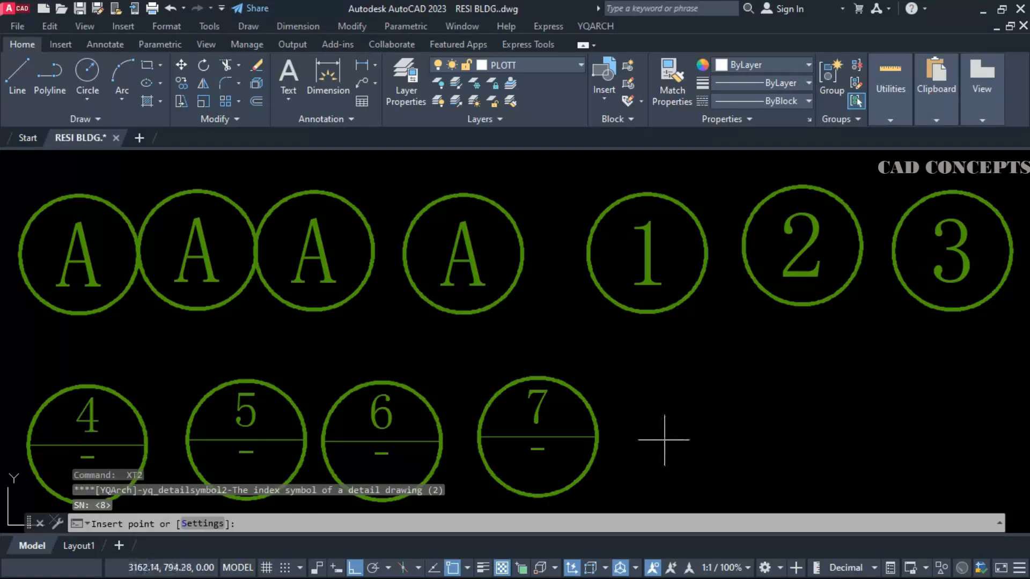
{"action": "left_click", "coordinate": [904, 424]}
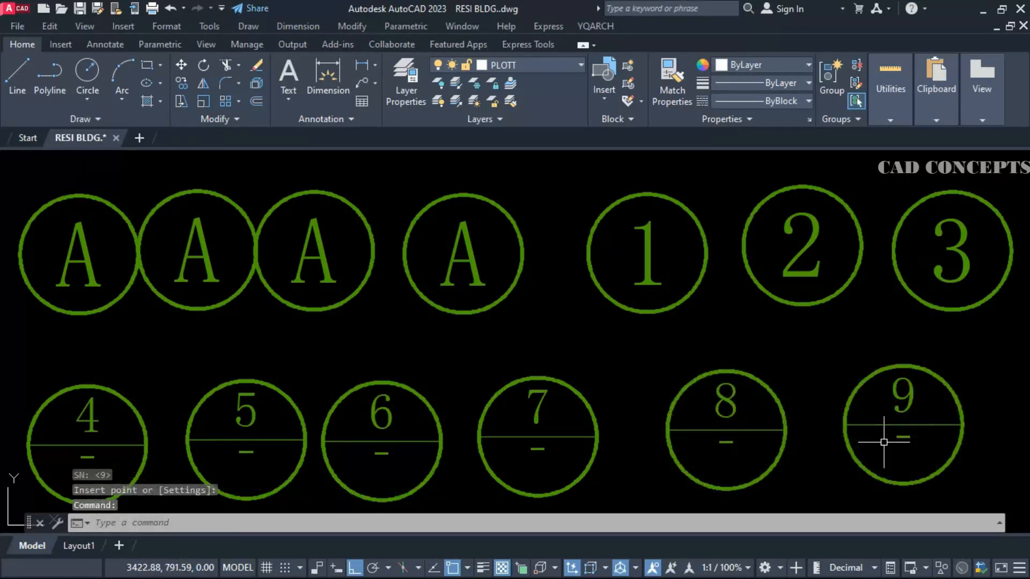
{"action": "left_click", "coordinate": [1016, 192]}
{"action": "left_click", "coordinate": [134, 433]}
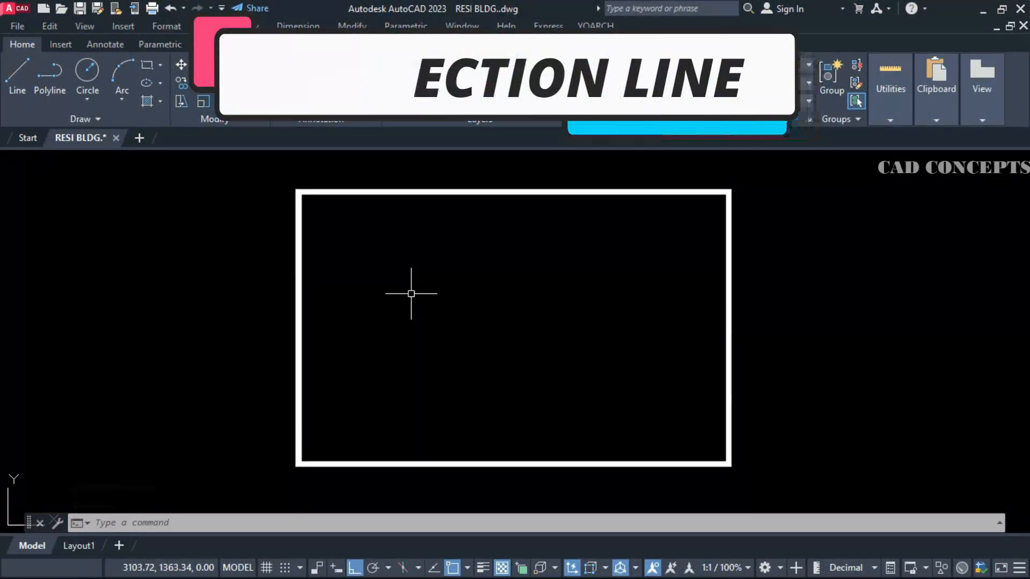
Step: Draw an SY1 section index symbol across the lower part of the white rectangle, with its leader running up and then right to the detail bubble
{"action": "type", "text": "sy1"}
{"action": "key", "text": "Return"}
{"action": "left_click", "coordinate": [230, 438]}
{"action": "left_click", "coordinate": [795, 438]}
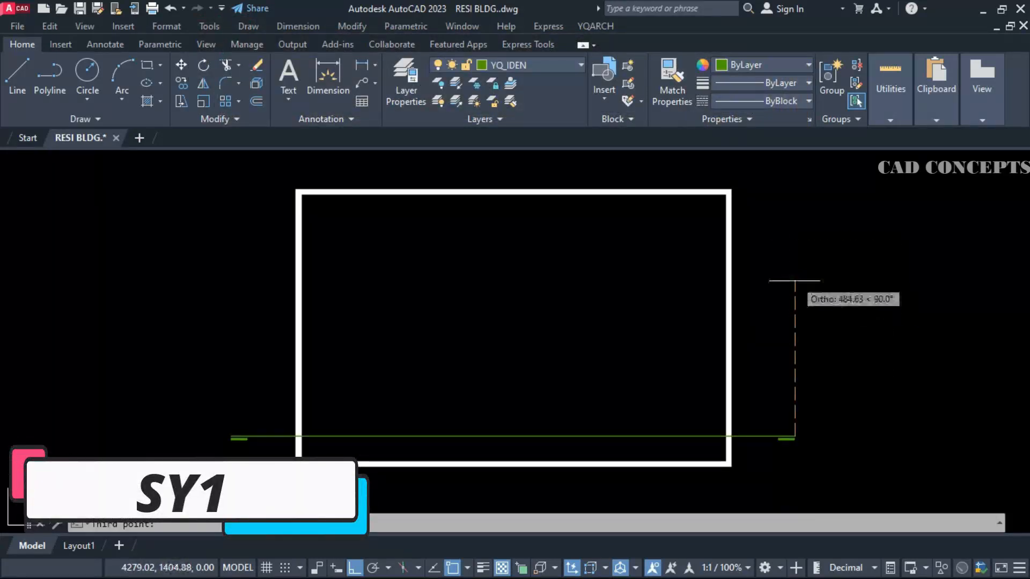
{"action": "left_click", "coordinate": [795, 352]}
{"action": "left_click", "coordinate": [917, 351]}
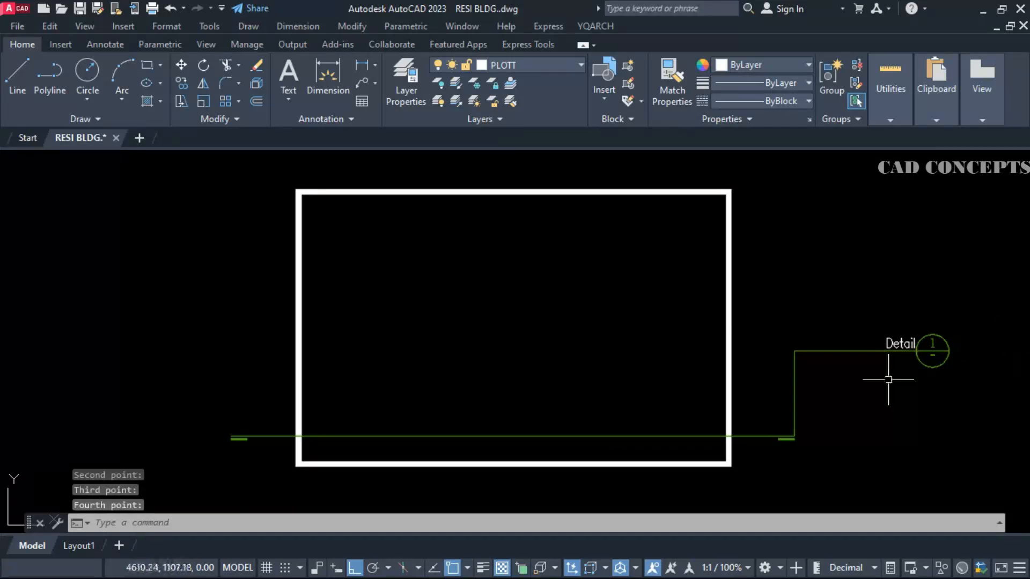
Step: Draw an SY2 section index symbol across the white rectangle above the SY1 line, with its leader running up and then right to the bubble
{"action": "type", "text": "sy2"}
{"action": "key", "text": "Return"}
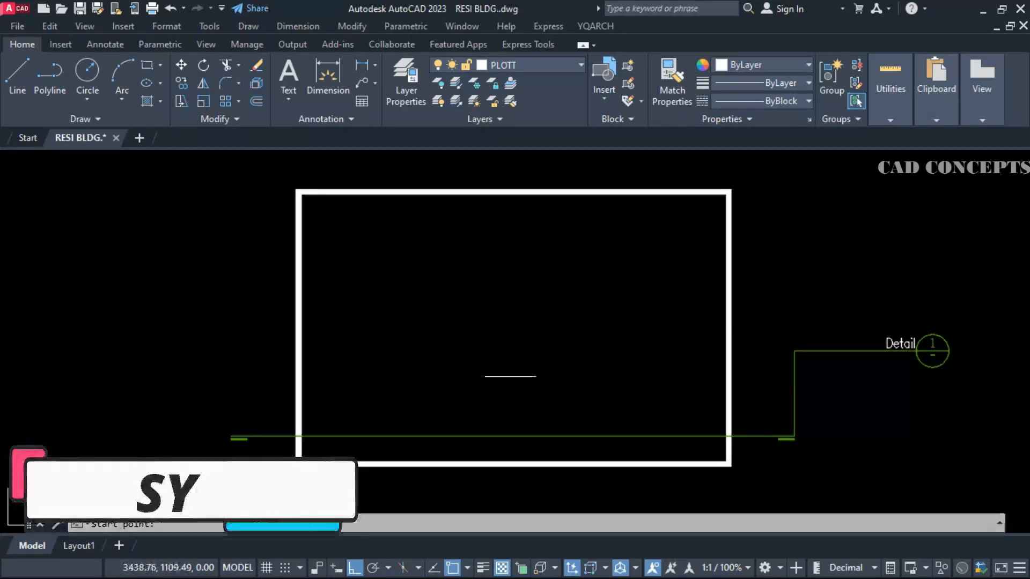
{"action": "left_click", "coordinate": [235, 368]}
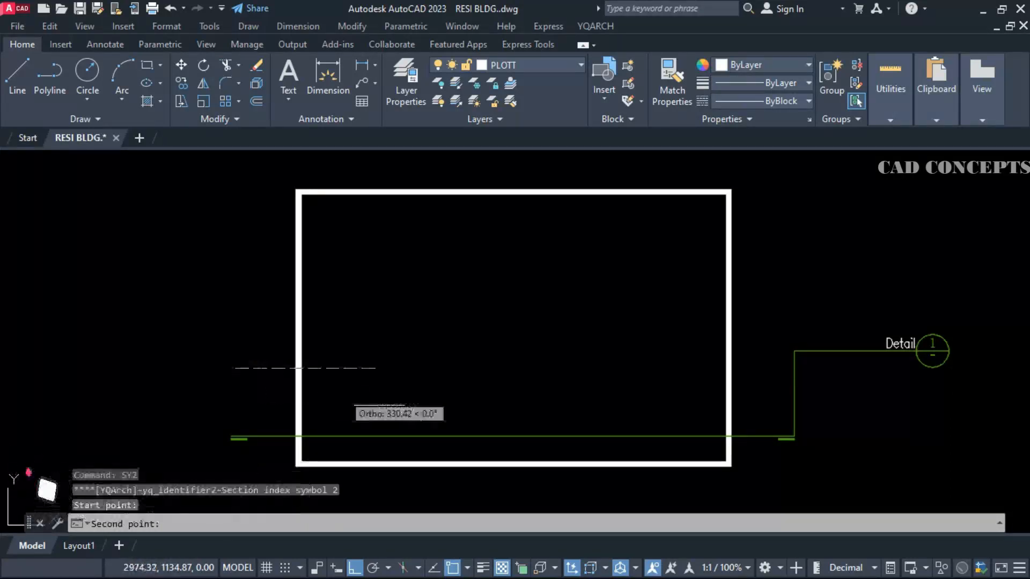
{"action": "left_click", "coordinate": [769, 369]}
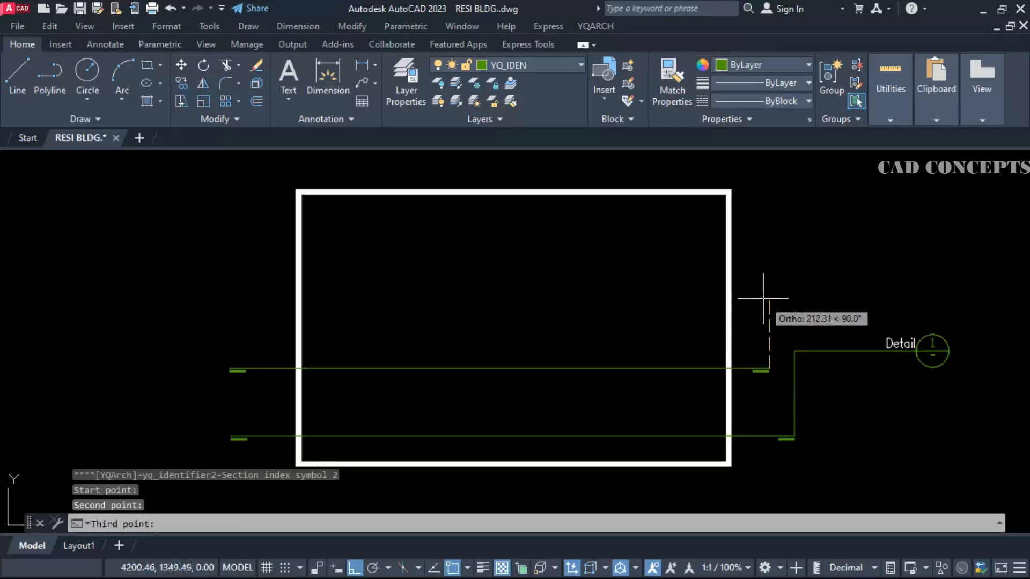
{"action": "left_click", "coordinate": [769, 299]}
{"action": "left_click", "coordinate": [908, 304]}
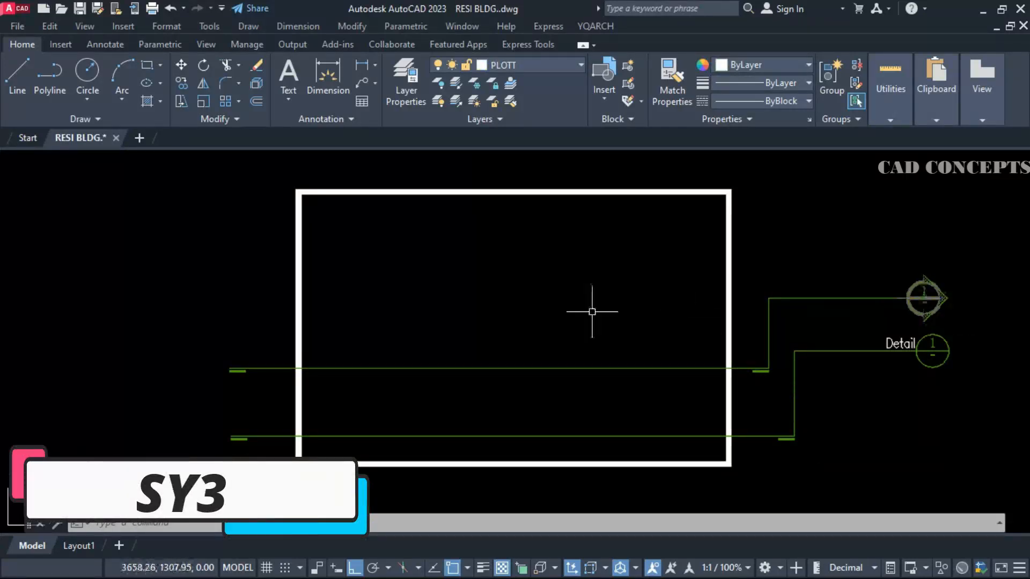
Step: Draw a horizontal SY3 section index symbol across the upper part of the white rectangle, with its view direction pointing up
{"action": "type", "text": "SY3"}
{"action": "key", "text": "Return"}
{"action": "left_click", "coordinate": [265, 282]}
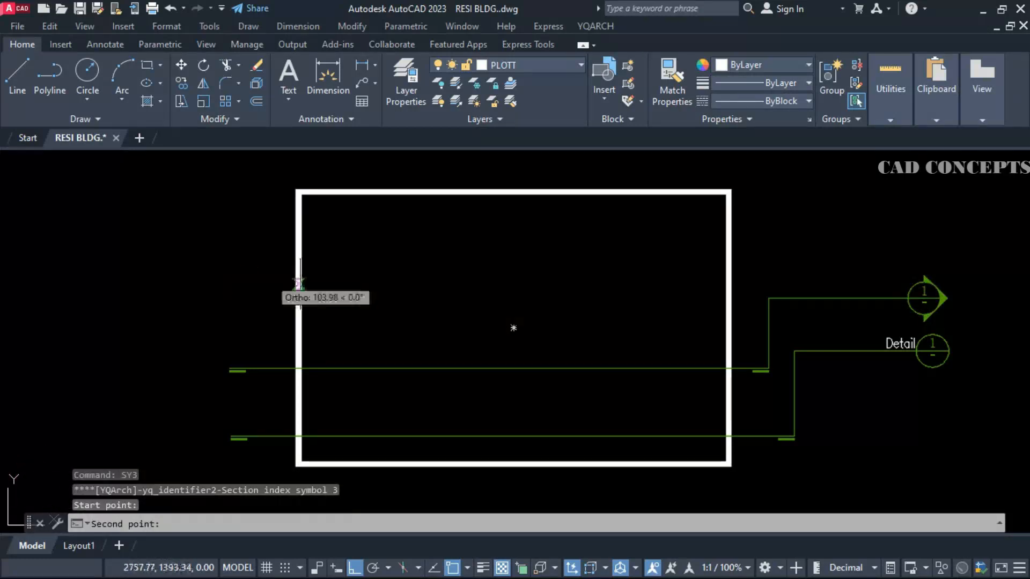
{"action": "left_click", "coordinate": [815, 266]}
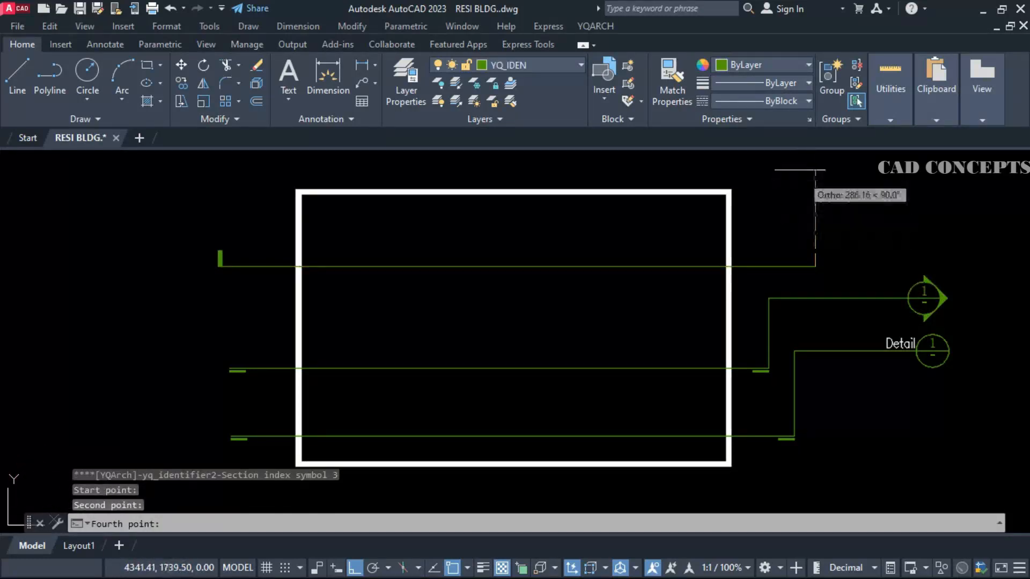
{"action": "left_click", "coordinate": [820, 206]}
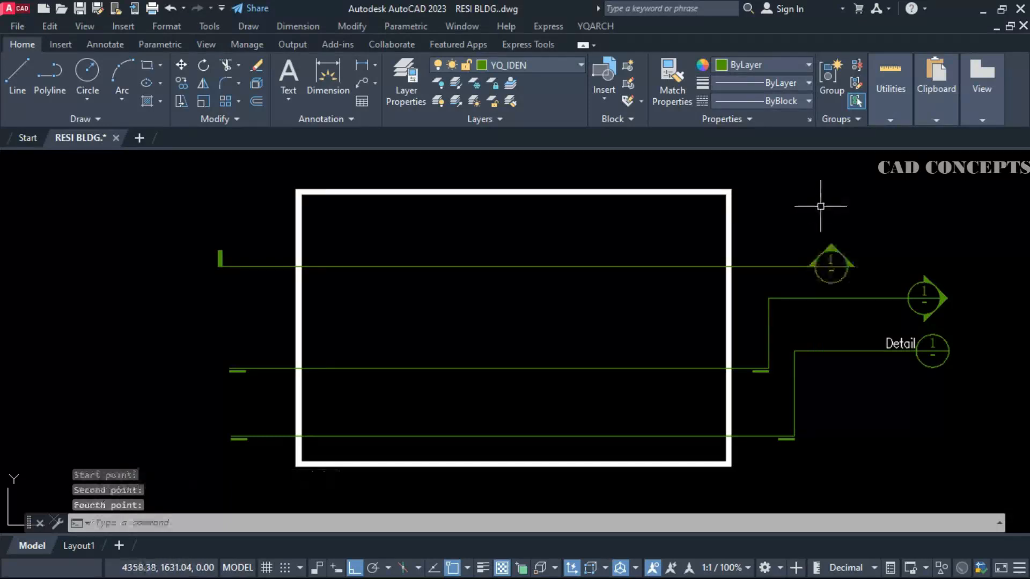
Step: Draw a vertical SY3 section index symbol through the rectangle's right part, from above its upper edge to below its lower edge, viewing left
{"action": "mouse_move", "coordinate": [662, 332]}
{"action": "middle_mouse_down"}
{"action": "mouse_move", "coordinate": [616, 308]}
{"action": "mouse_move", "coordinate": [635, 340]}
{"action": "mouse_move", "coordinate": [667, 340]}
{"action": "middle_mouse_up"}
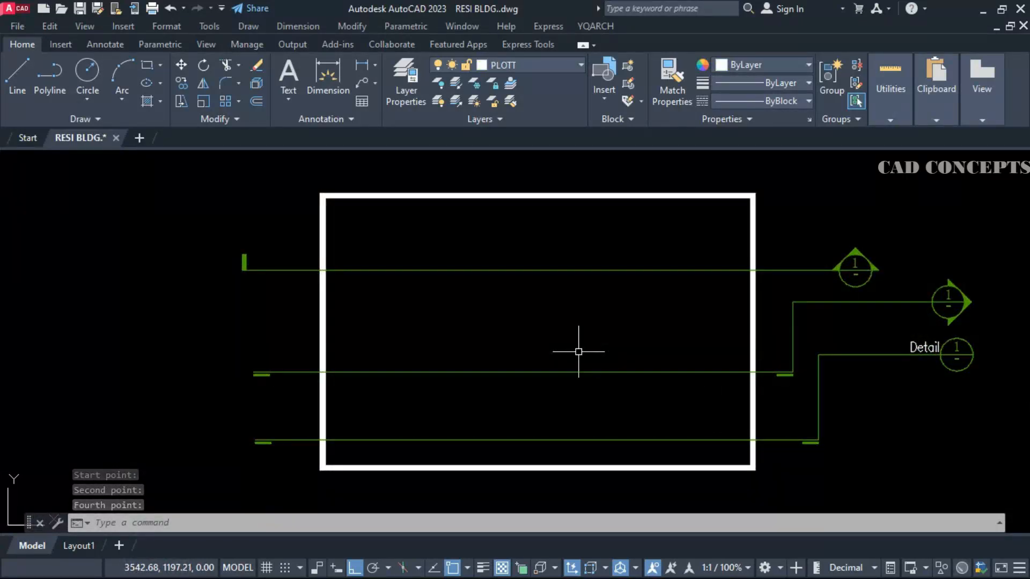
{"action": "key", "text": "Return"}
{"action": "left_click", "coordinate": [723, 158]}
{"action": "left_click", "coordinate": [723, 504]}
{"action": "left_click", "coordinate": [632, 502]}
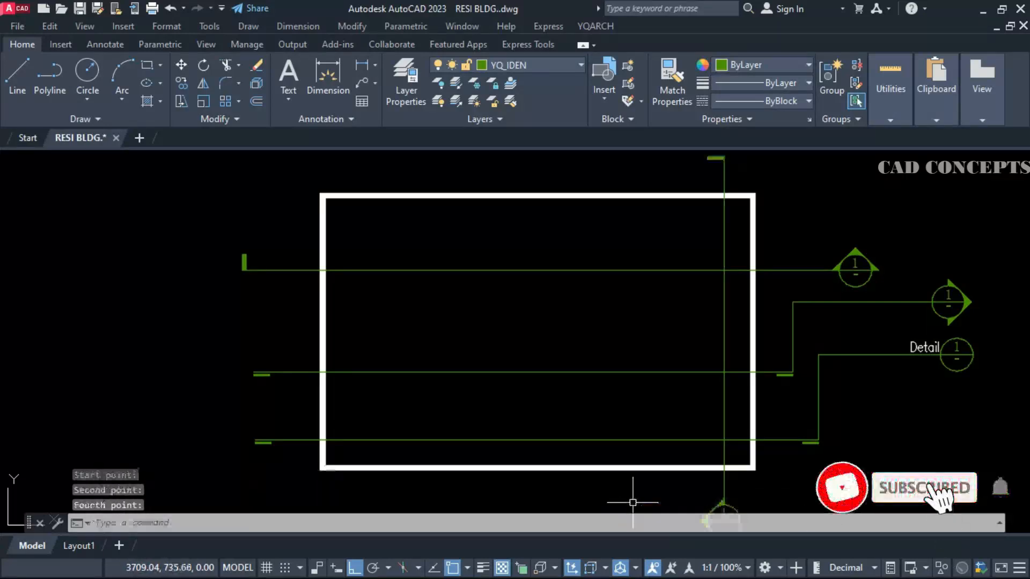
Step: Insert an S1 index symbol in the table's S1 row, with a slanted leader rising to a horizontal line
{"action": "mouse_move", "coordinate": [781, 441]}
{"action": "middle_mouse_down"}
{"action": "mouse_move", "coordinate": [780, 393]}
{"action": "mouse_move", "coordinate": [779, 430]}
{"action": "middle_mouse_up"}
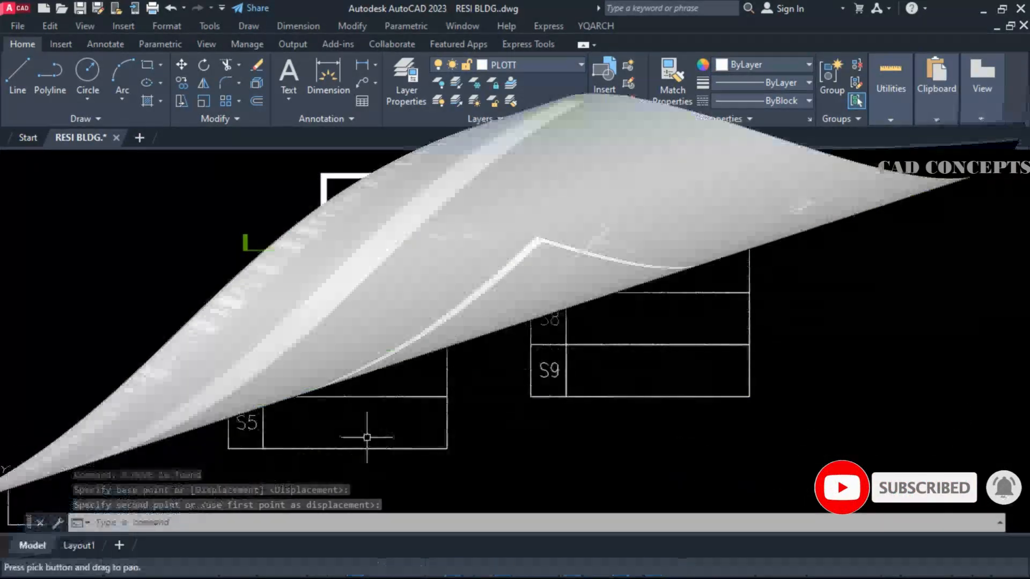
{"action": "type", "text": "z"}
{"action": "key", "text": "Return"}
{"action": "type", "text": "w"}
{"action": "key", "text": "Return"}
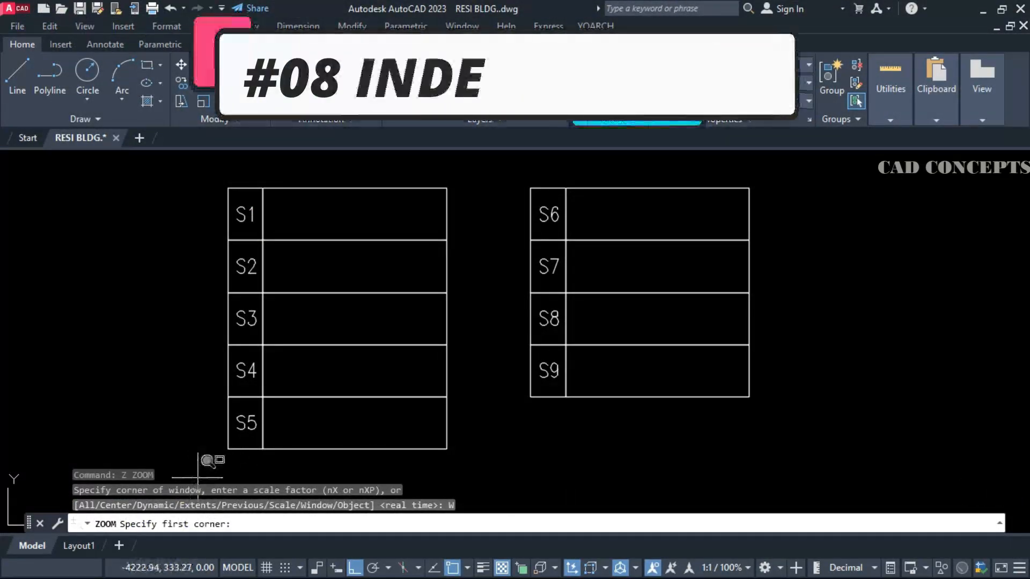
{"action": "left_click", "coordinate": [197, 477]}
{"action": "left_click", "coordinate": [804, 168]}
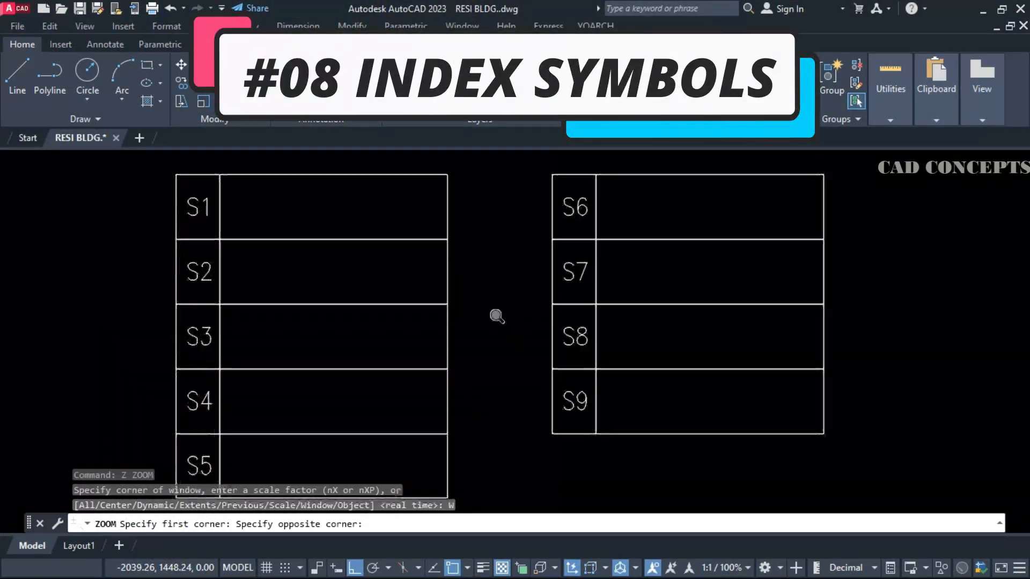
{"action": "key", "text": "Escape"}
{"action": "key", "text": "Escape"}
{"action": "key", "text": "Escape"}
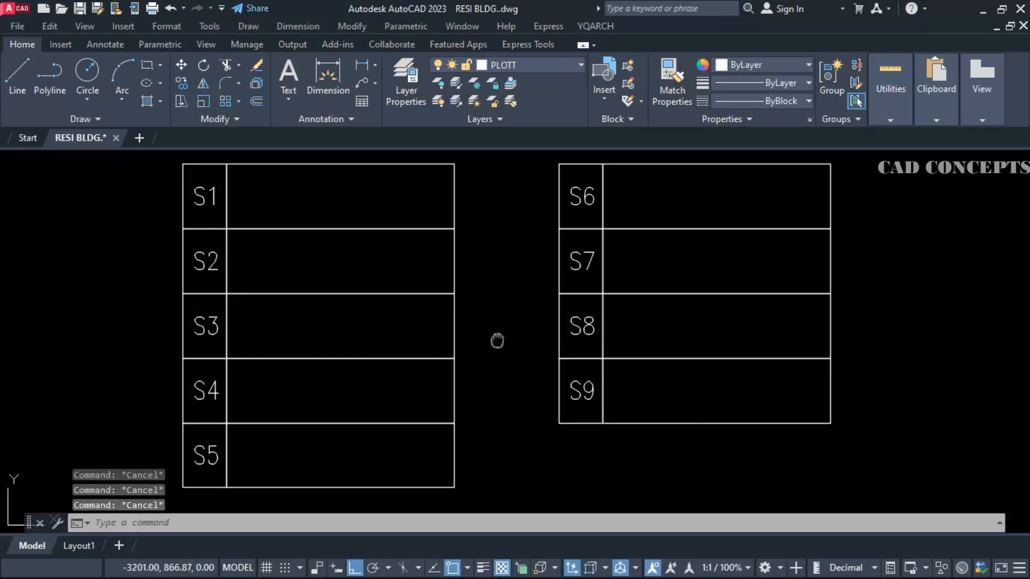
{"action": "type", "text": "yg"}
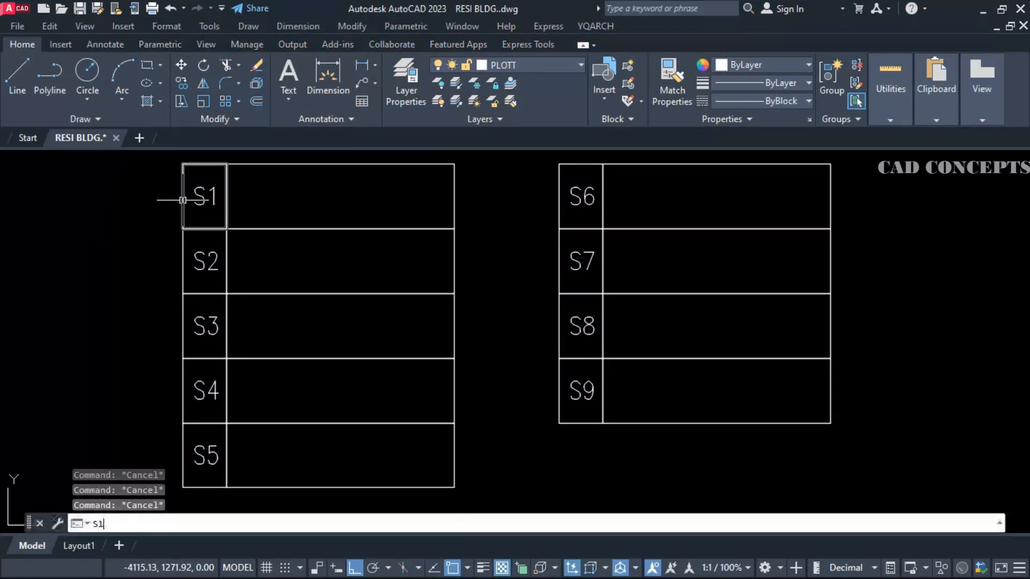
{"action": "key", "text": "Return"}
{"action": "left_click", "coordinate": [241, 218]}
{"action": "left_click", "coordinate": [252, 196]}
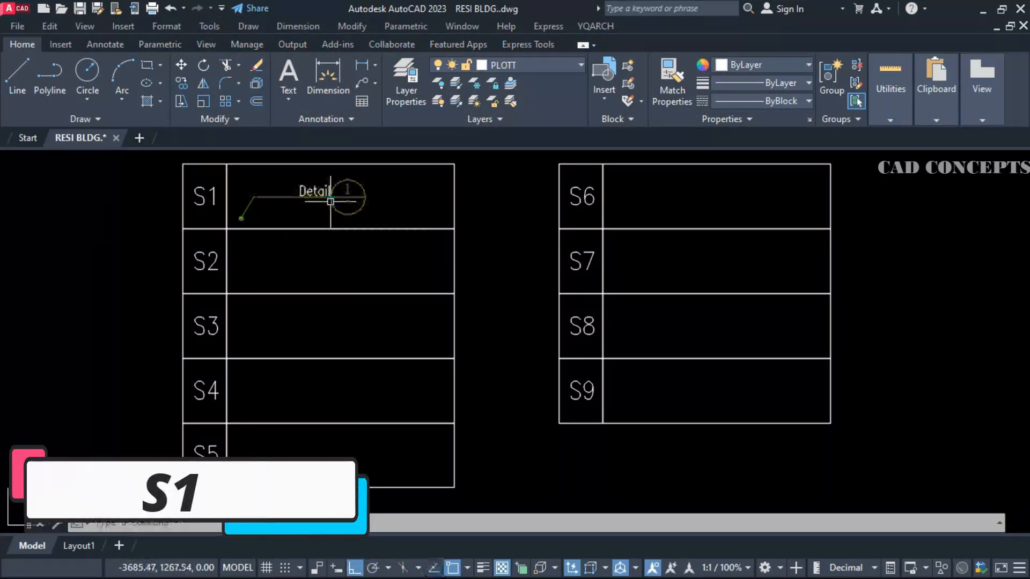
Step: Insert an S2 index symbol in the S2 row with a slanted leader and the comment "Com."
{"action": "key", "text": "Return"}
{"action": "key", "text": "Return"}
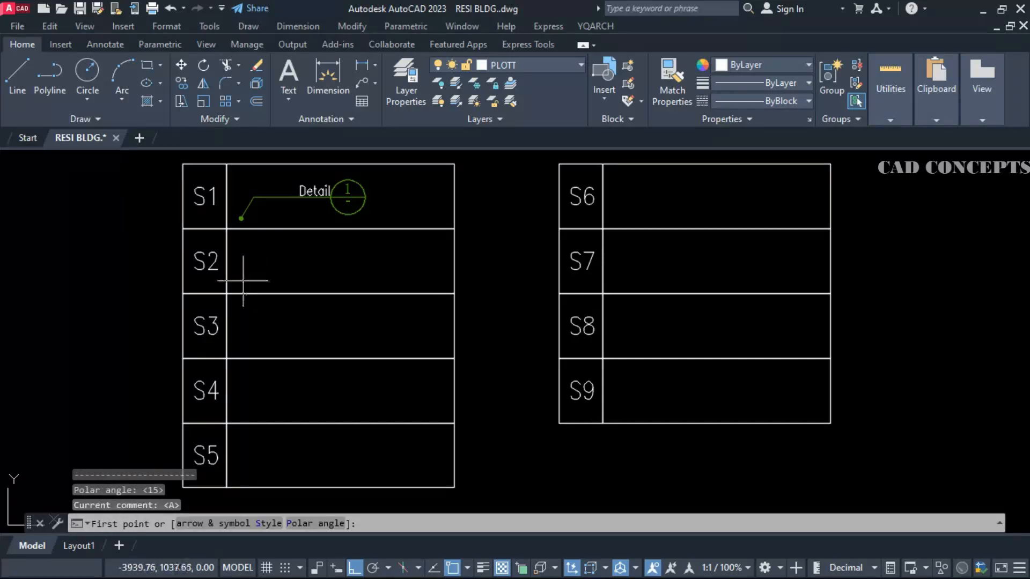
{"action": "left_click", "coordinate": [243, 281]}
{"action": "left_click", "coordinate": [310, 261]}
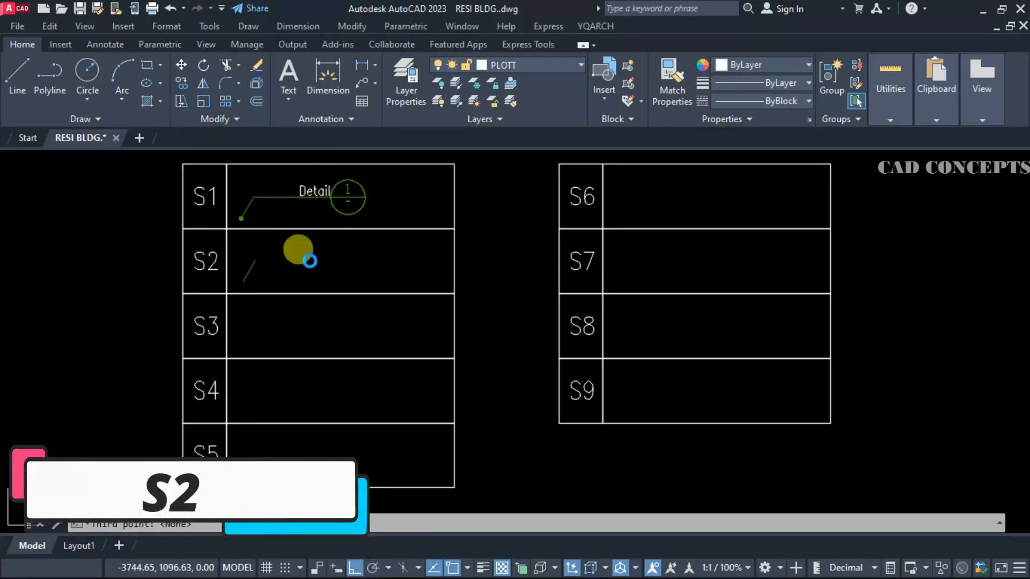
{"action": "key", "text": "Return"}
{"action": "left_click", "coordinate": [611, 382]}
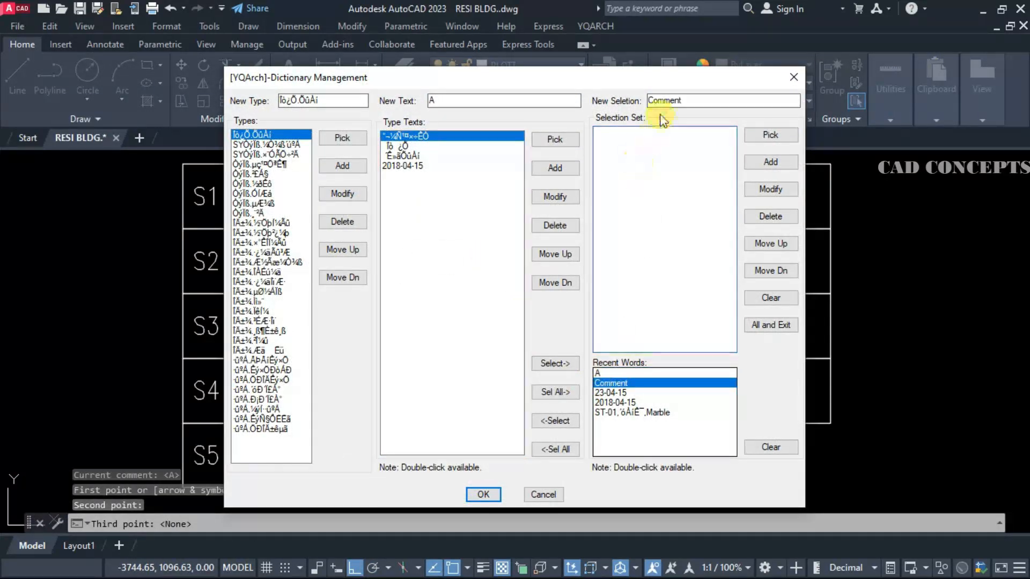
{"action": "left_click_drag", "start_coordinate": [663, 101], "coordinate": [693, 104]}
{"action": "key", "text": "BackSpace"}
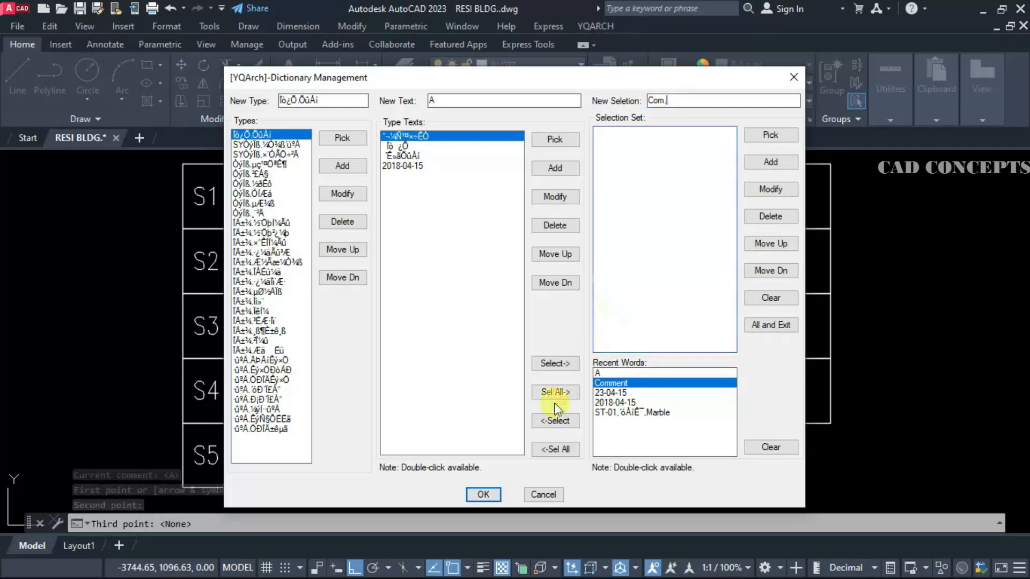
{"action": "left_click", "coordinate": [483, 494]}
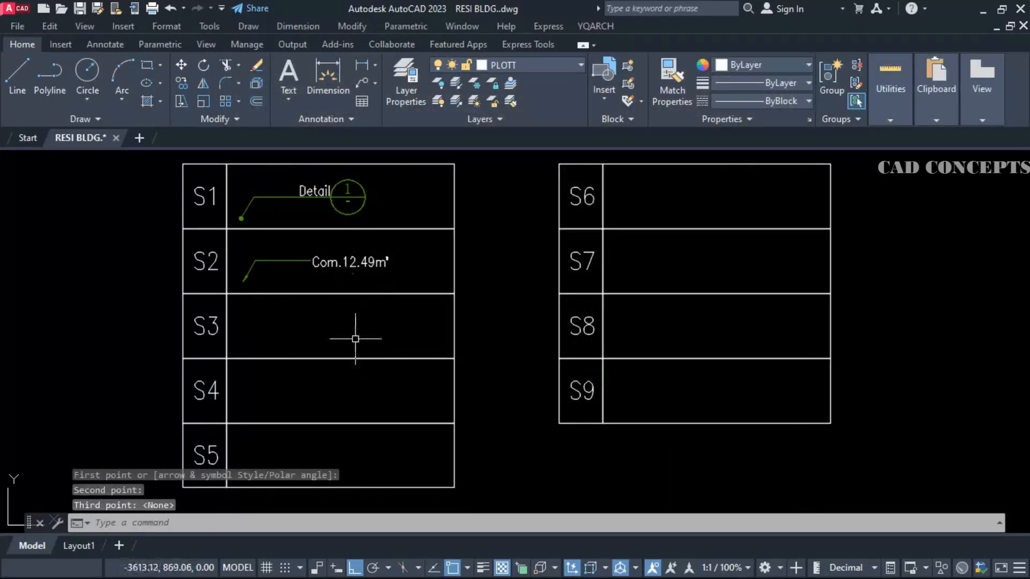
Step: Insert an S3 index symbol in the S3 row with a slanted leader, keeping the comment "Com."
{"action": "type", "text": "s3"}
{"action": "key", "text": "Return"}
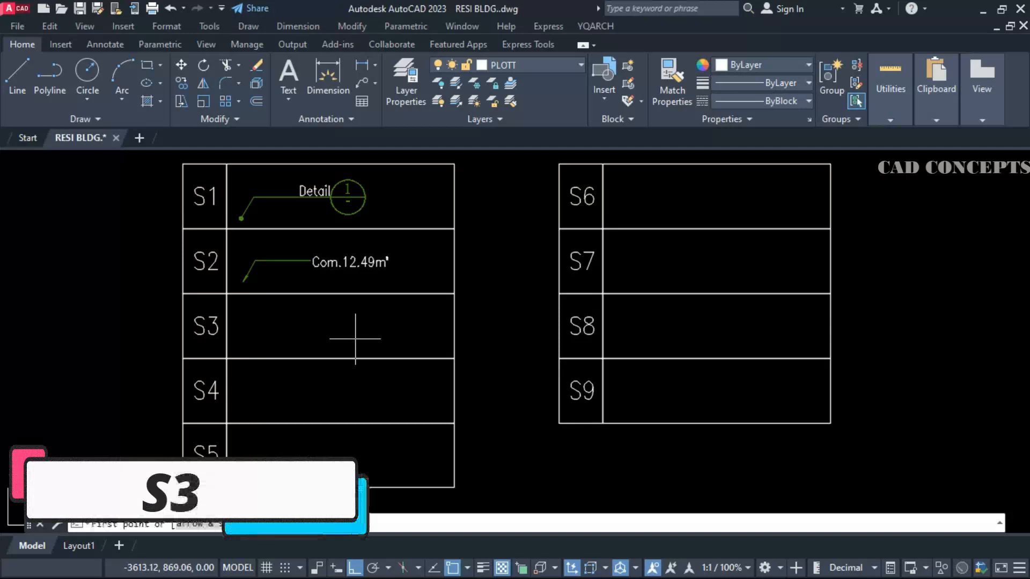
{"action": "left_click", "coordinate": [242, 346]}
{"action": "left_click", "coordinate": [257, 328]}
{"action": "key", "text": "Return"}
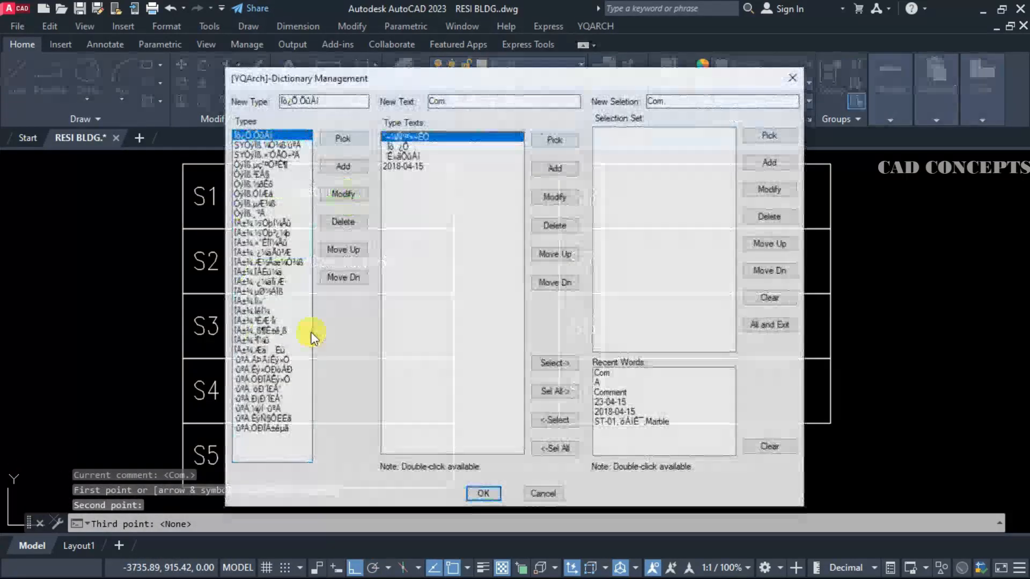
{"action": "left_click", "coordinate": [475, 489]}
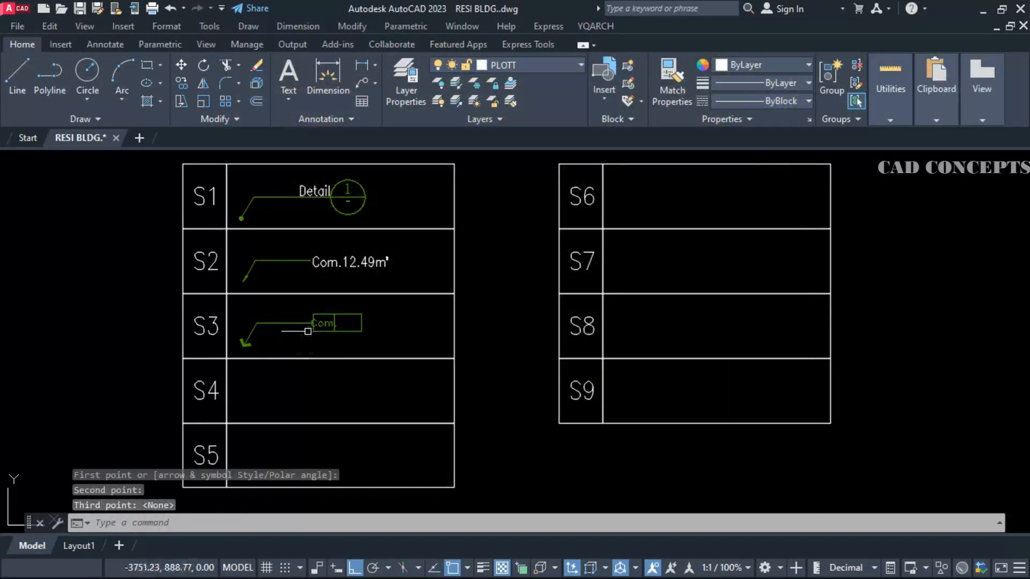
{"action": "left_click", "coordinate": [320, 324]}
Step: Insert an S4 index symbol in the S4 row, with a rounded dashed rectangle and a leader to the detail bubble on its right
{"action": "type", "text": "s4"}
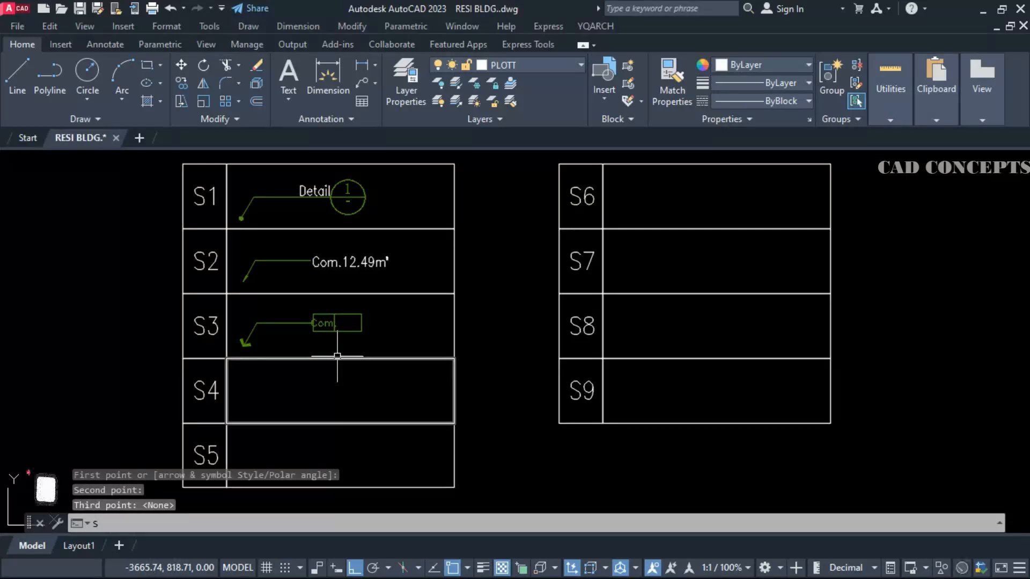
{"action": "key", "text": "Return"}
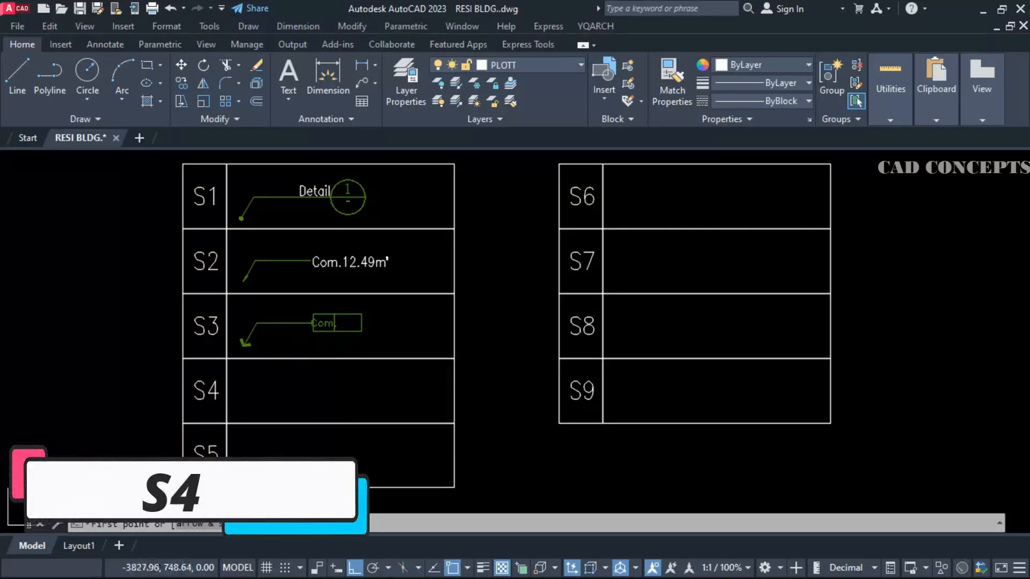
{"action": "left_click", "coordinate": [241, 364]}
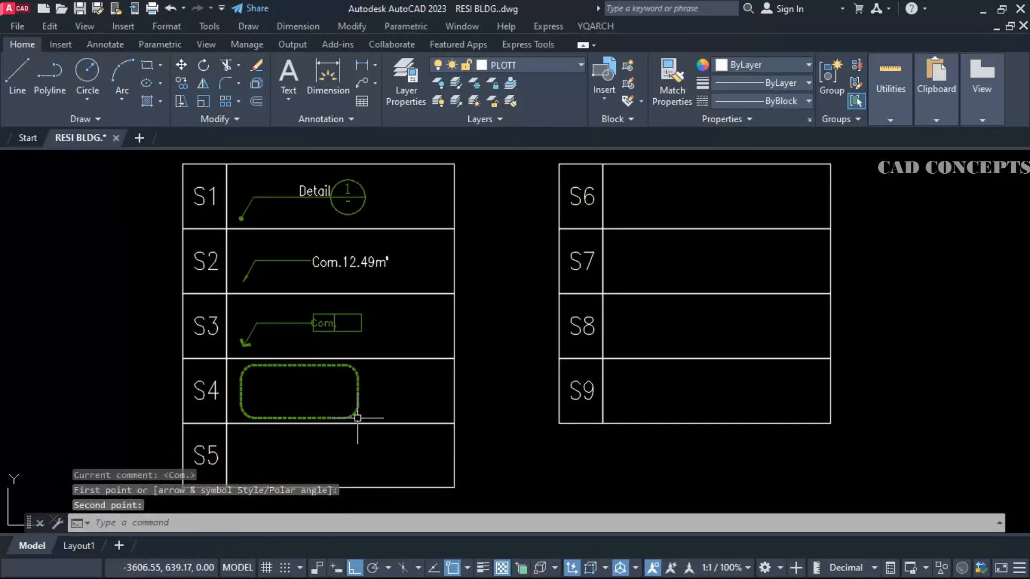
{"action": "left_click", "coordinate": [358, 418]}
{"action": "left_click", "coordinate": [378, 377]}
{"action": "key", "text": "Return"}
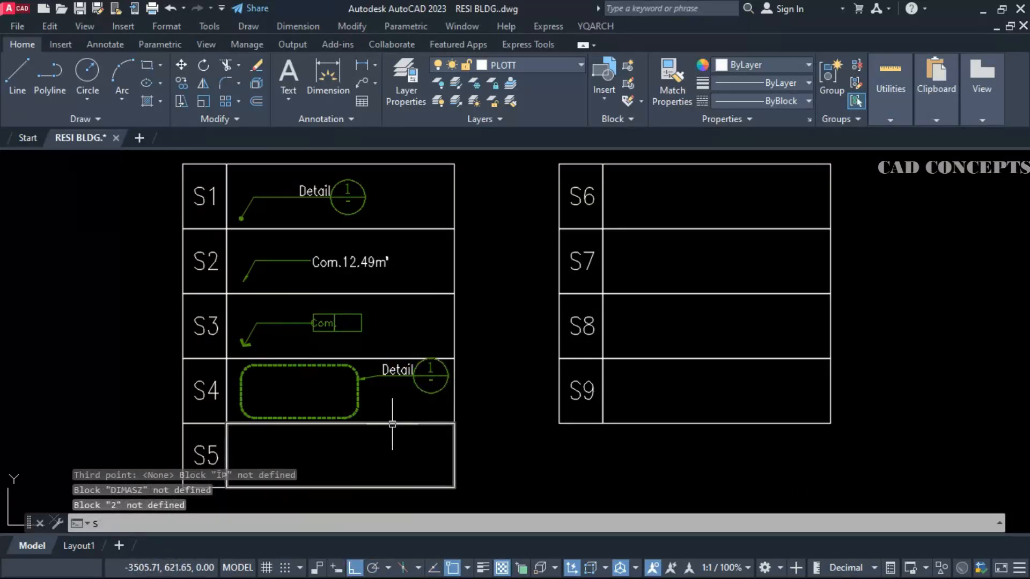
Step: Insert an S5 index symbol in the S5 row, with a dashed circle and a bent leader to the detail bubble on its right
{"action": "type", "text": "S"}
{"action": "key", "text": "Return"}
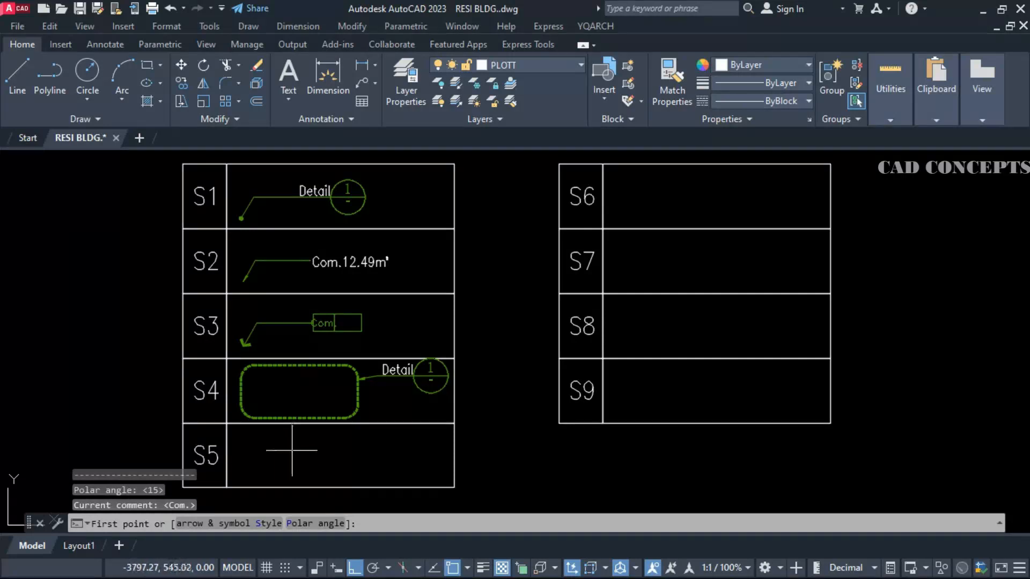
{"action": "left_click", "coordinate": [291, 454]}
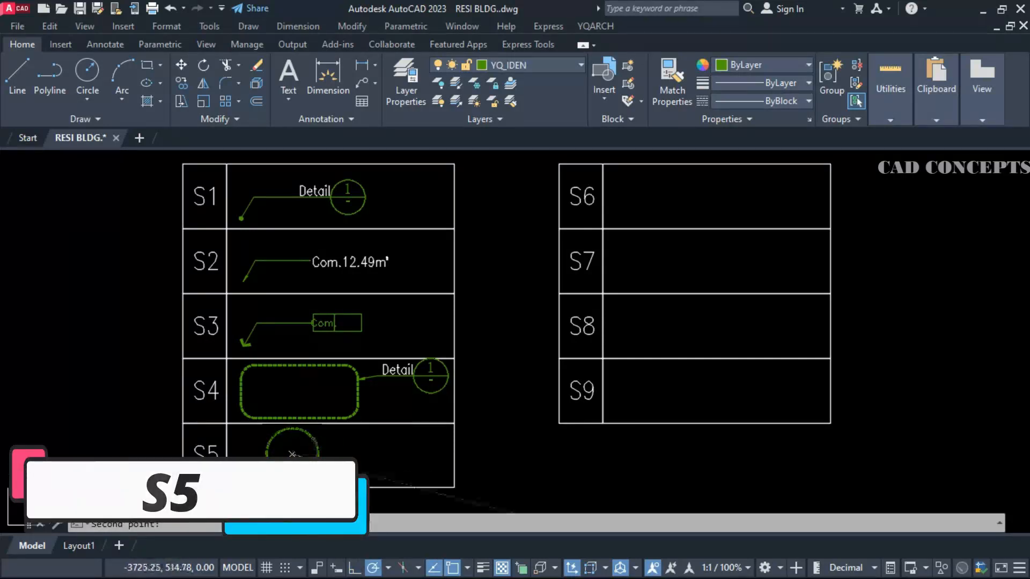
{"action": "left_click", "coordinate": [339, 441]}
{"action": "left_click", "coordinate": [370, 450]}
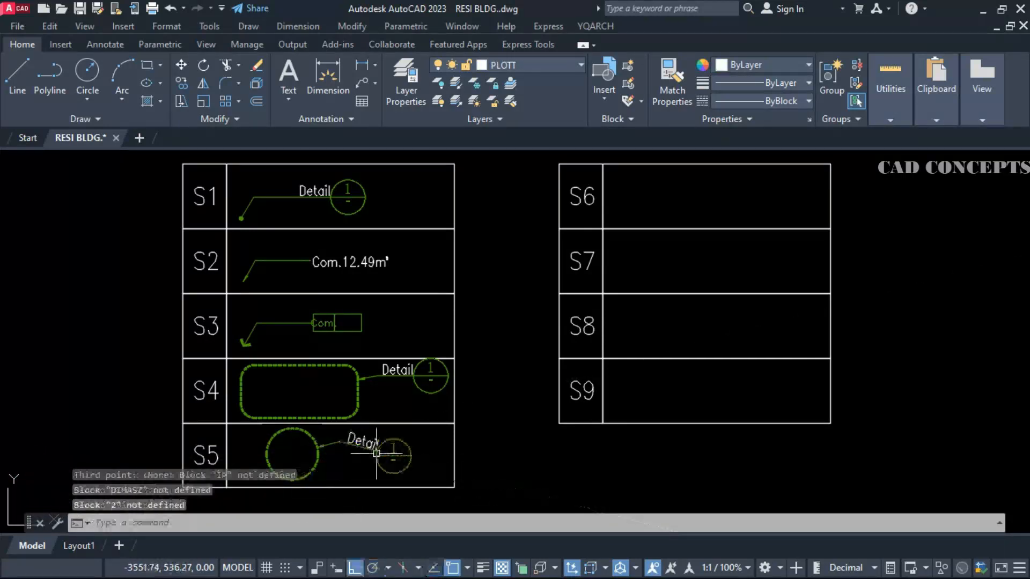
{"action": "key", "text": "Escape"}
{"action": "key", "text": "Escape"}
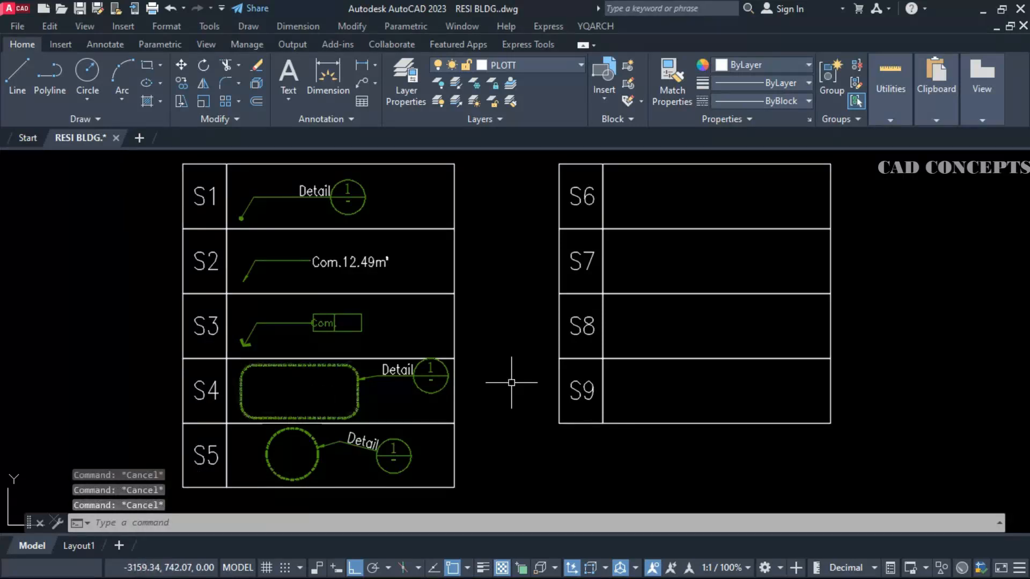
Step: Insert an S6 index symbol in the S6 row with a slanted leader, setting the new text to 1 and the new selection to A
{"action": "key", "text": "Return"}
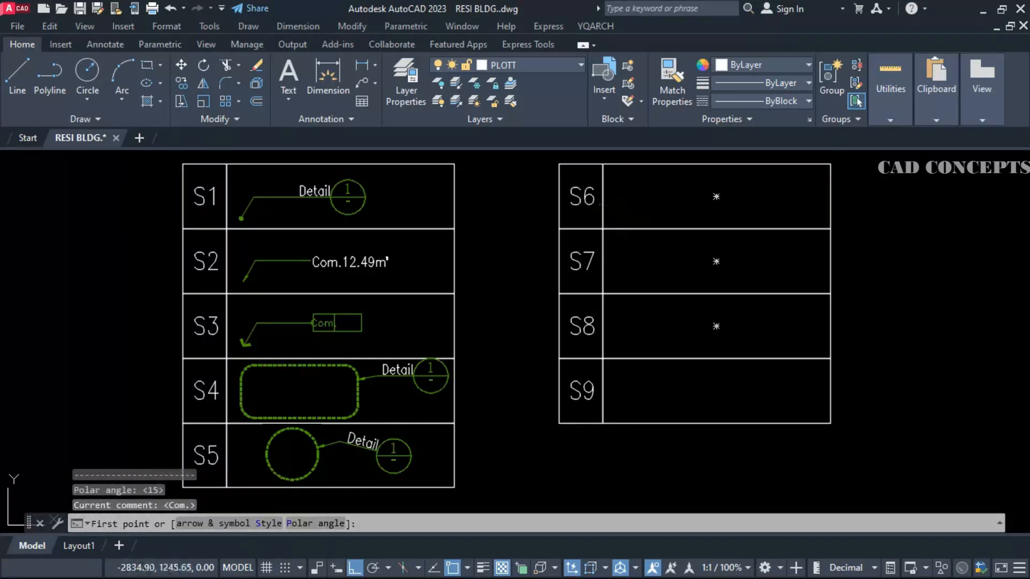
{"action": "left_click", "coordinate": [615, 219]}
{"action": "left_click", "coordinate": [629, 194]}
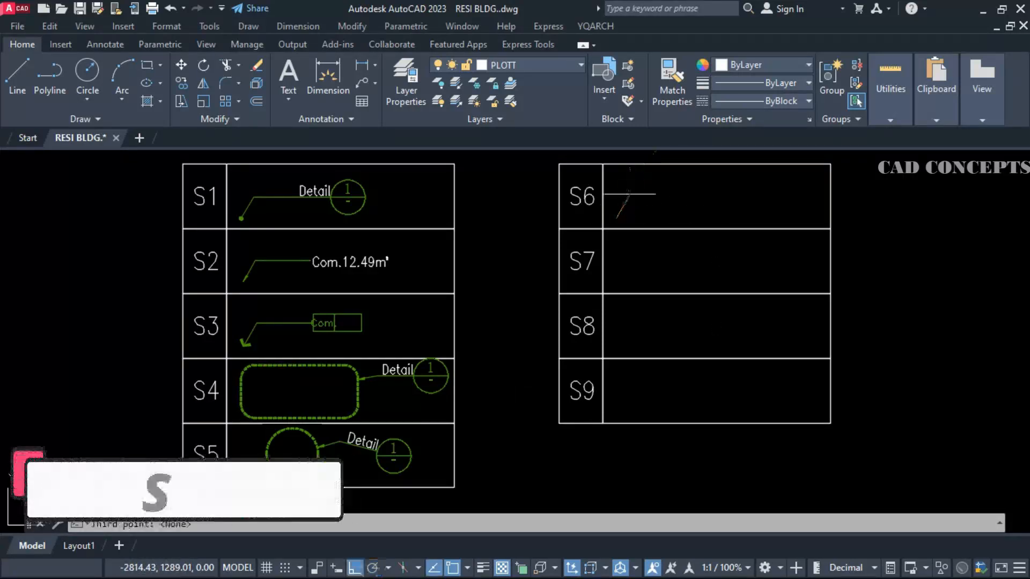
{"action": "left_click", "coordinate": [711, 197]}
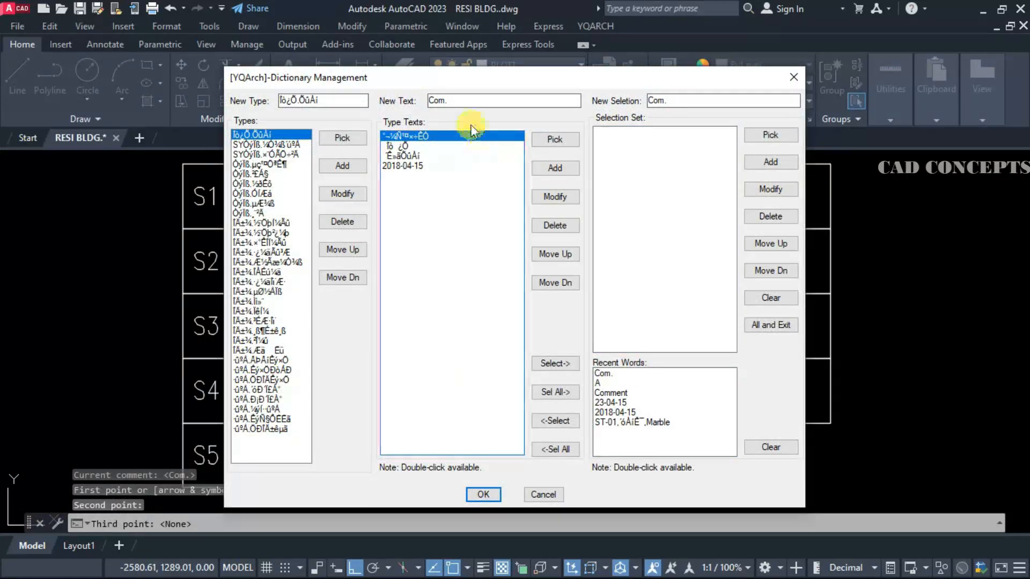
{"action": "left_click_drag", "start_coordinate": [455, 102], "coordinate": [404, 109]}
{"action": "type", "text": "1"}
{"action": "double_click", "coordinate": [657, 101]}
{"action": "type", "text": "A"}
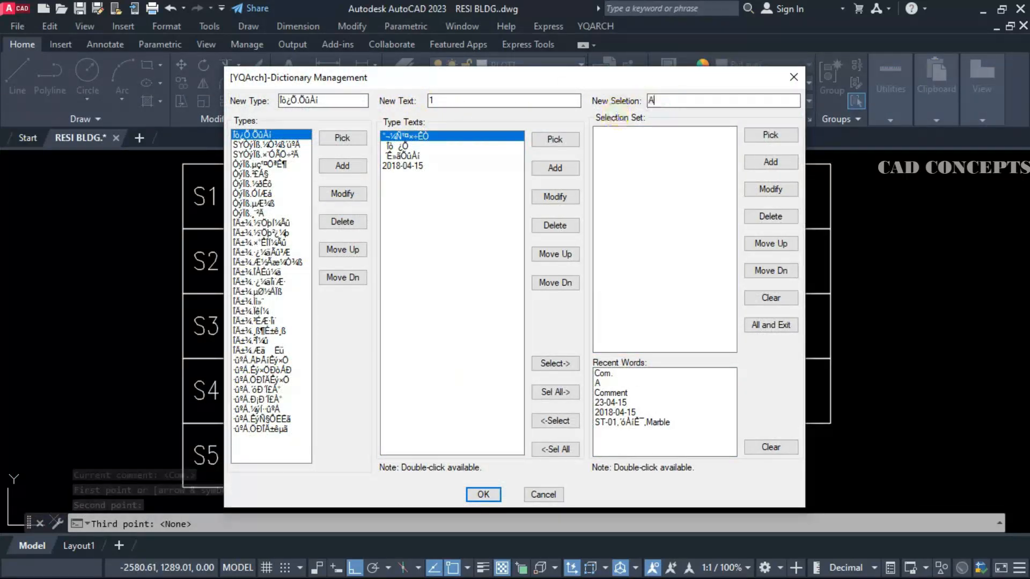
{"action": "left_click", "coordinate": [484, 494]}
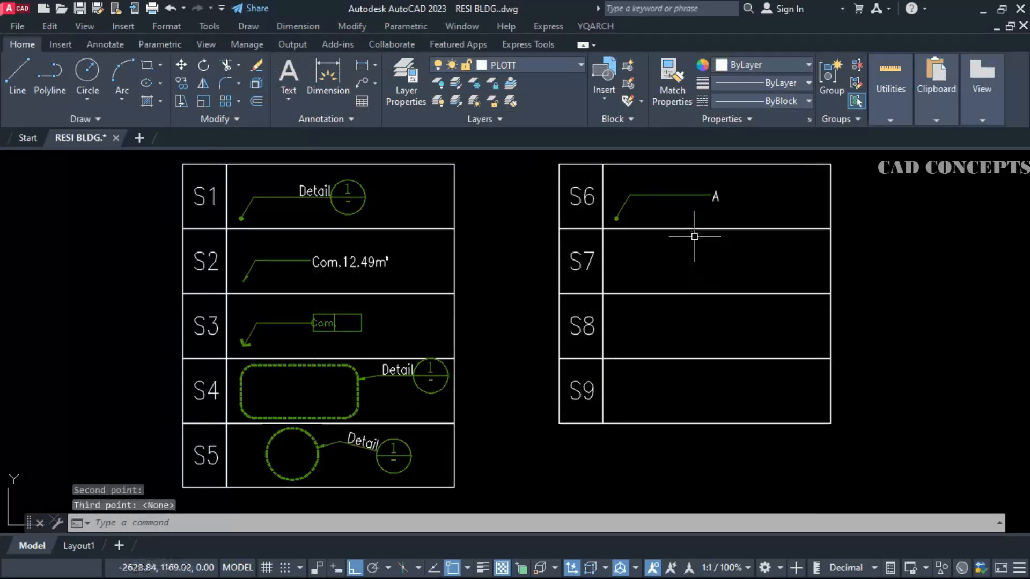
Step: Insert an S7 index symbol in the S7 row with a slanted leader, keeping the comment "A"
{"action": "type", "text": "s7"}
{"action": "key", "text": "Return"}
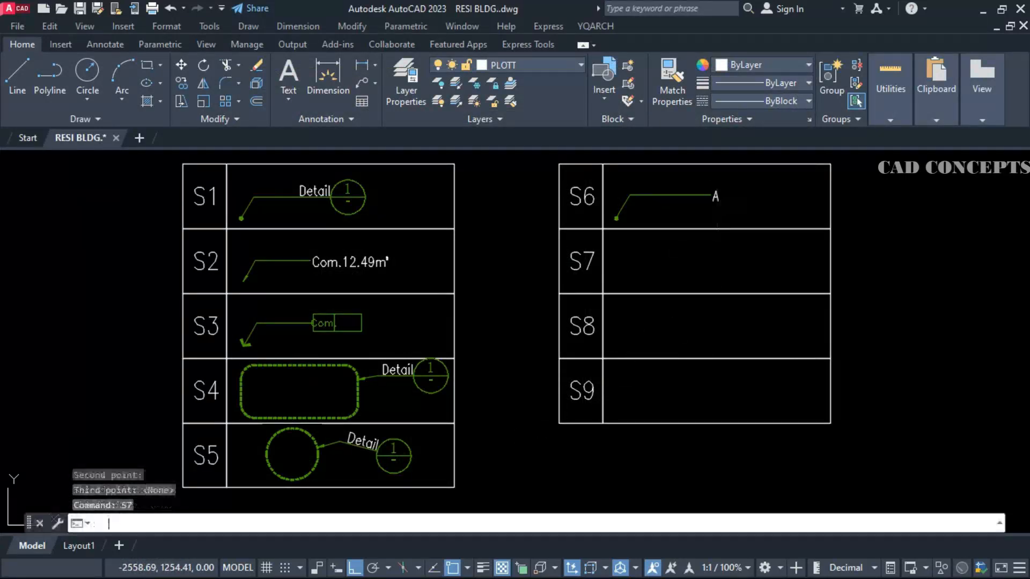
{"action": "left_click", "coordinate": [625, 274]}
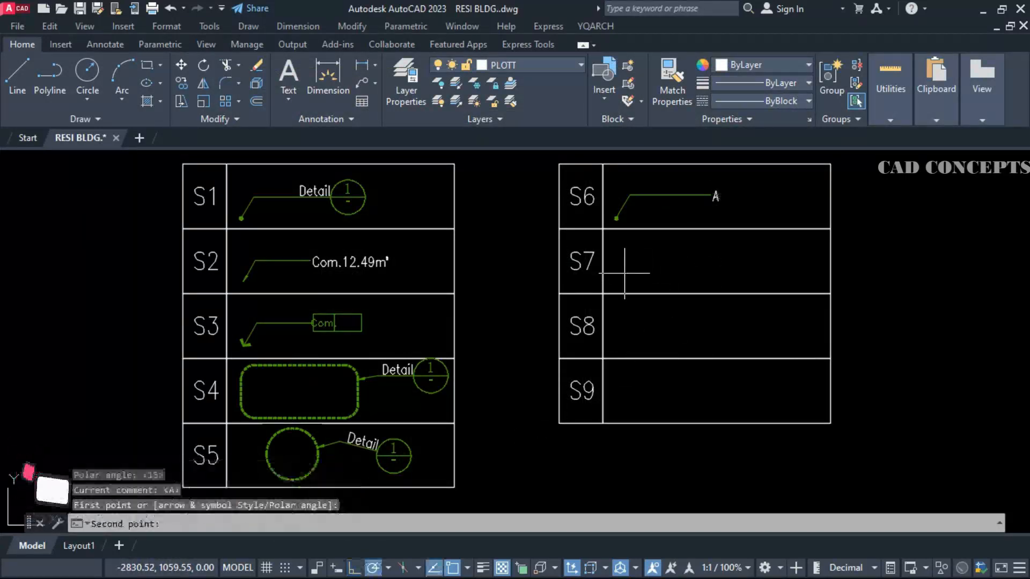
{"action": "left_click", "coordinate": [650, 260]}
{"action": "left_click", "coordinate": [745, 274]}
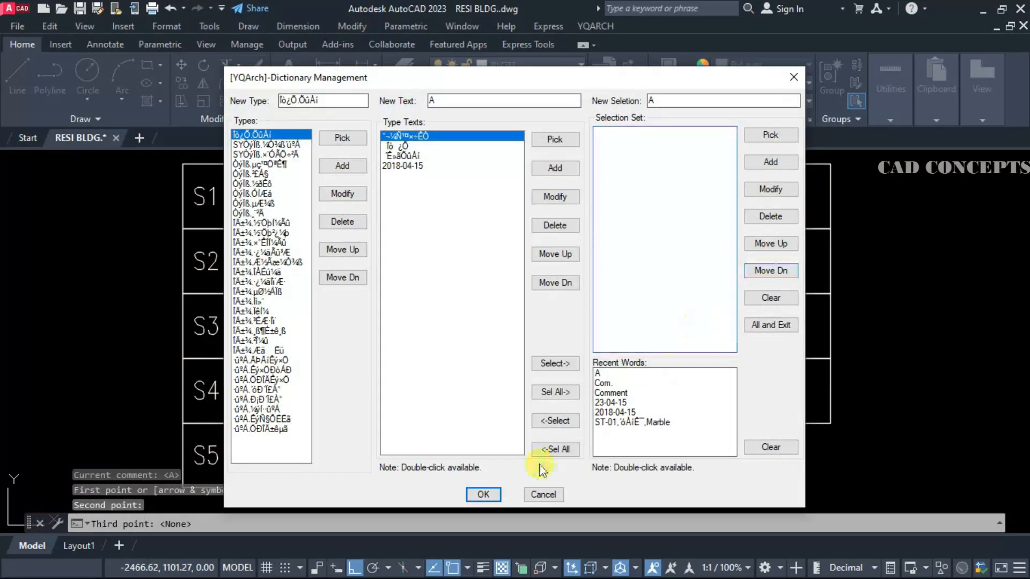
{"action": "left_click", "coordinate": [483, 494]}
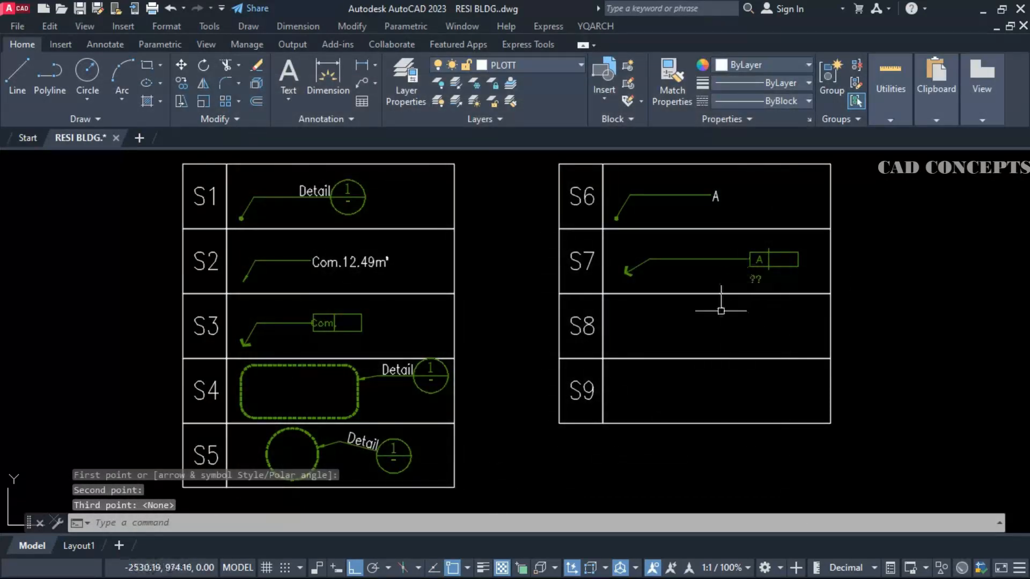
Step: Insert an S8 index symbol in the S8 row with a short slanted leader, keeping the comment "A"
{"action": "key", "text": "Return"}
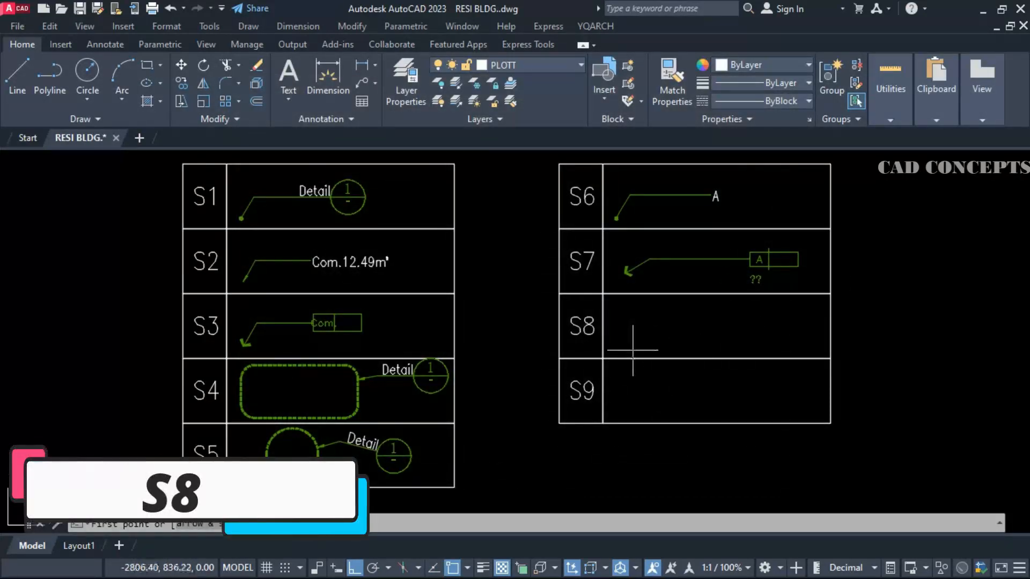
{"action": "left_click", "coordinate": [633, 350]}
{"action": "left_click", "coordinate": [638, 328]}
{"action": "left_click", "coordinate": [690, 323]}
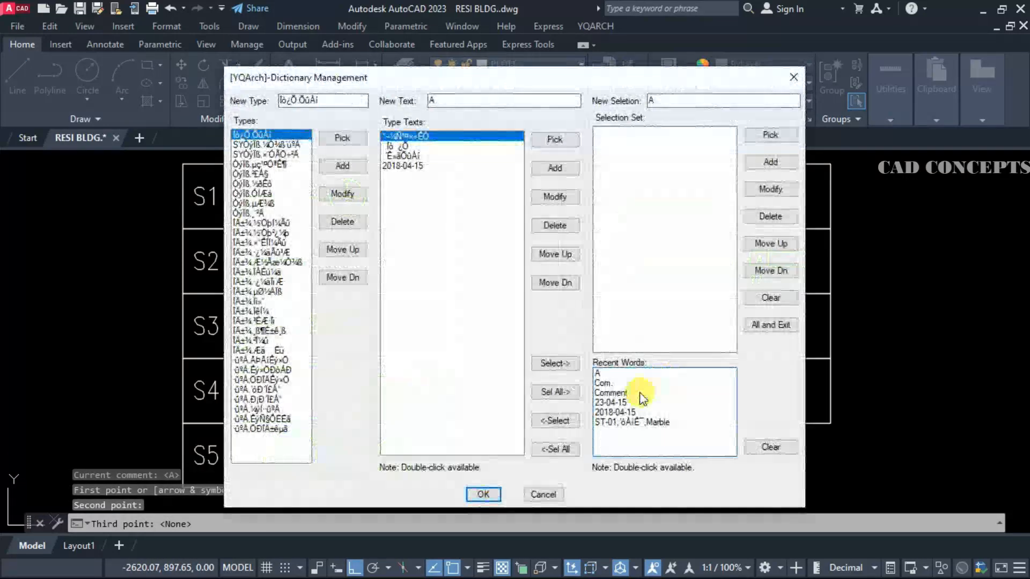
{"action": "left_click", "coordinate": [479, 494]}
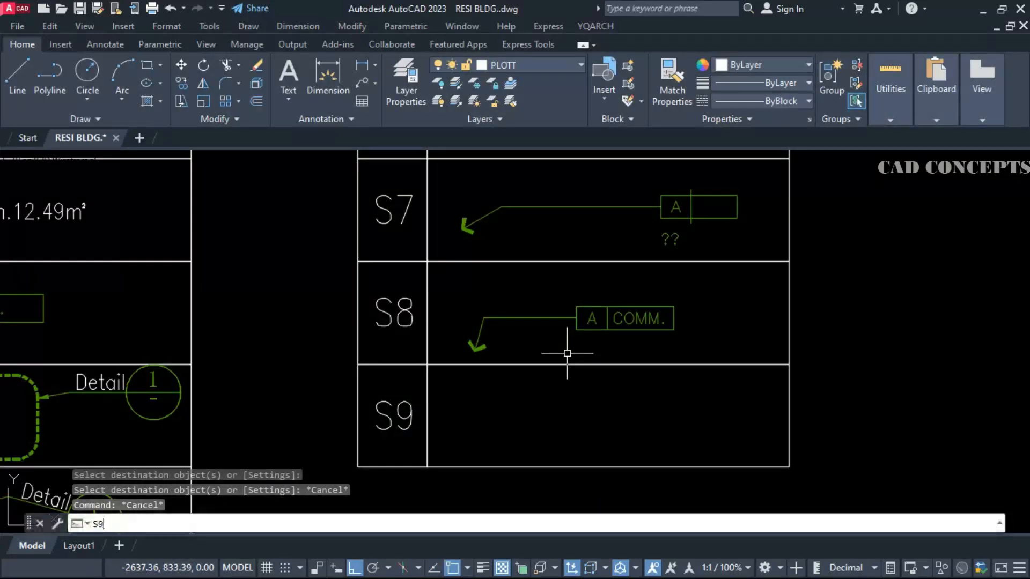
Step: Insert an S9 index symbol in the S9 row with a slanted leader, keeping the comment "A"
{"action": "key", "text": "Return"}
{"action": "left_click", "coordinate": [462, 434]}
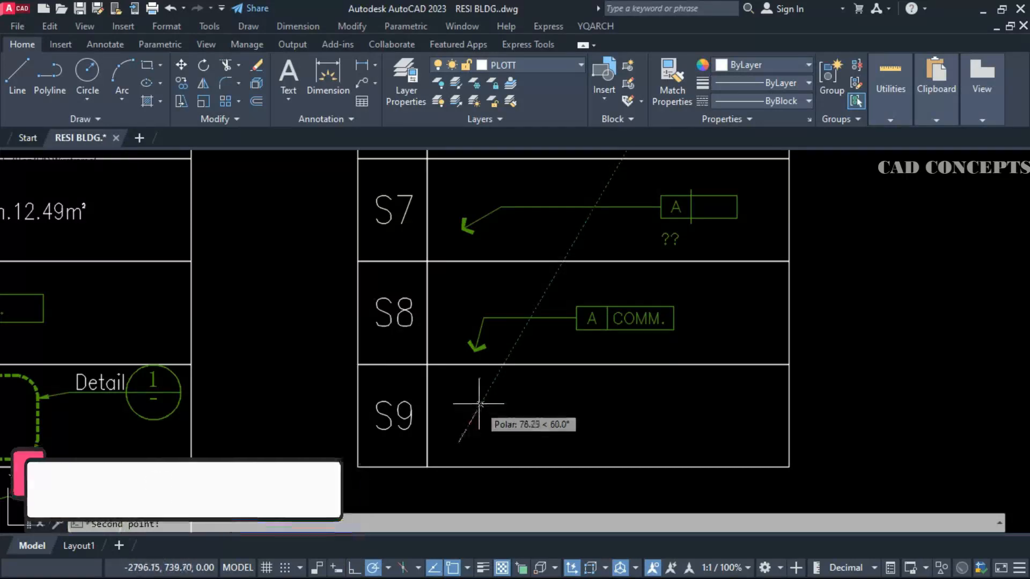
{"action": "left_click", "coordinate": [480, 403]}
{"action": "left_click", "coordinate": [644, 414]}
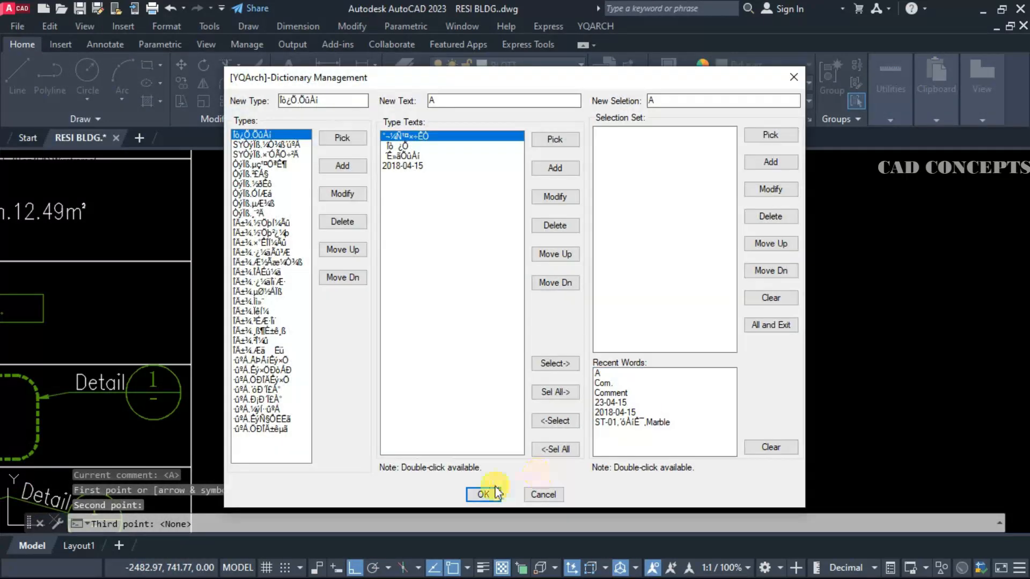
{"action": "left_click", "coordinate": [483, 494]}
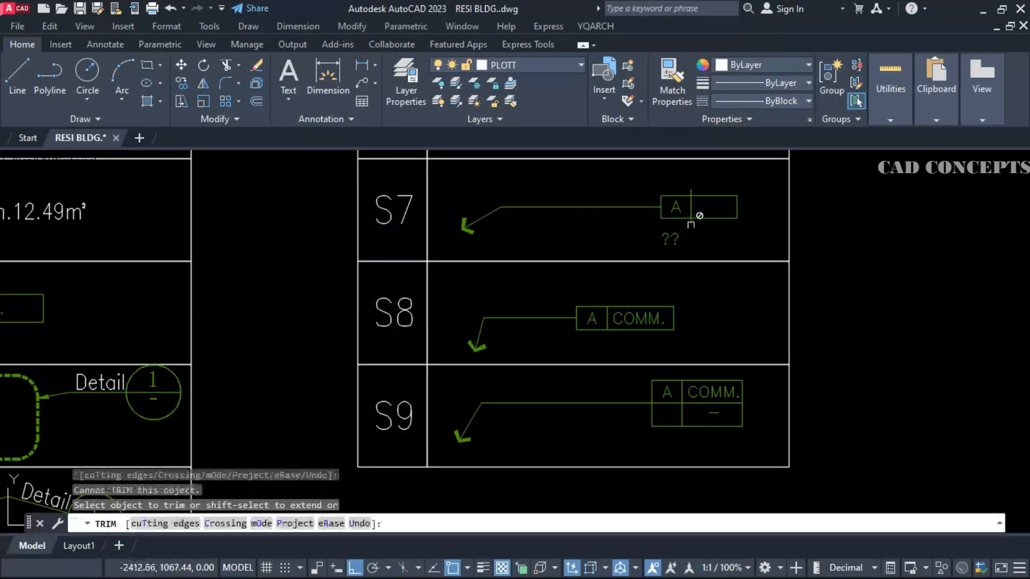
{"action": "key", "text": "Escape"}
{"action": "key", "text": "Escape"}
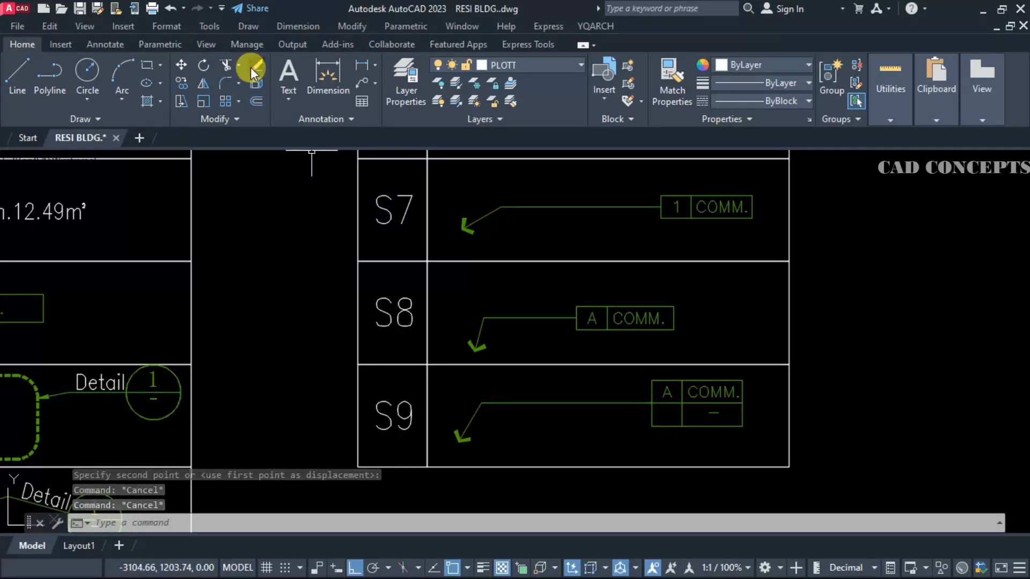
Step: Review the completed index symbols in both tables, rows S1 to S5 and rows S6 to S9
{"action": "scroll", "coordinate": [481, 361], "scroll_direction": "down", "scroll_amount": 2}
{"action": "middle_click_drag", "start_coordinate": [481, 361], "coordinate": [624, 352]}
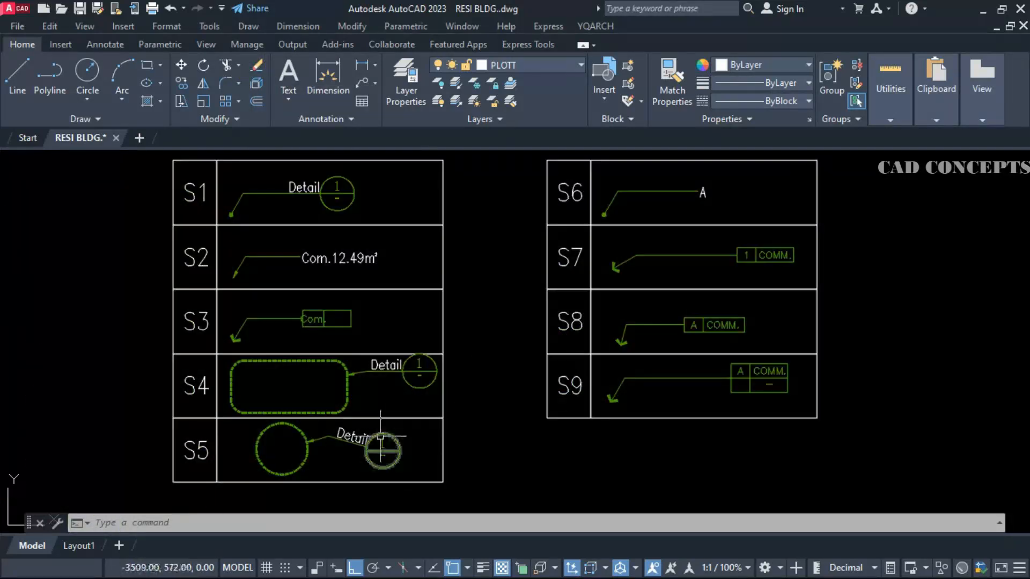
{"action": "middle_click_drag", "start_coordinate": [283, 299], "coordinate": [322, 317]}
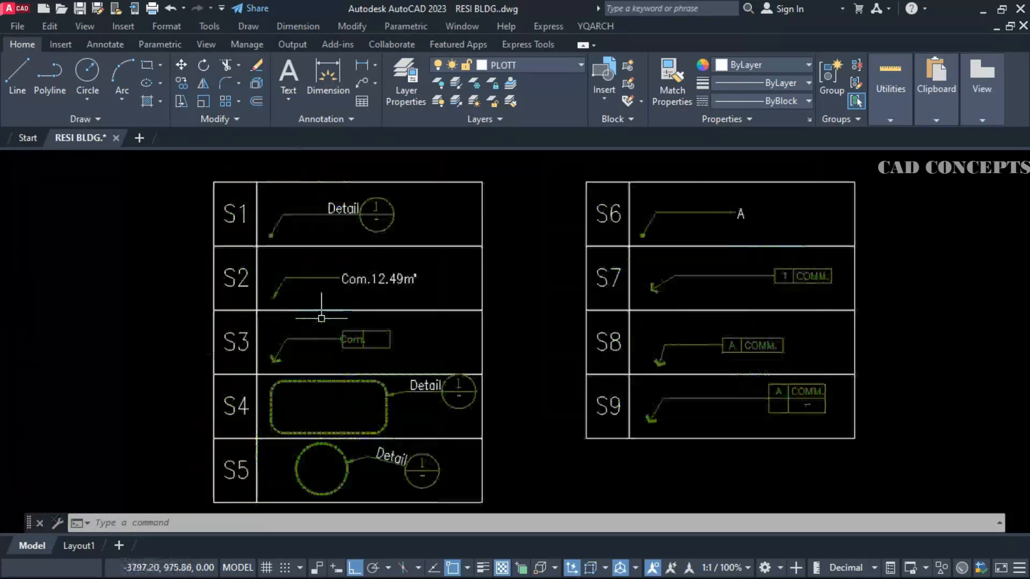
{"action": "scroll", "coordinate": [321, 317], "scroll_direction": "up", "scroll_amount": 3}
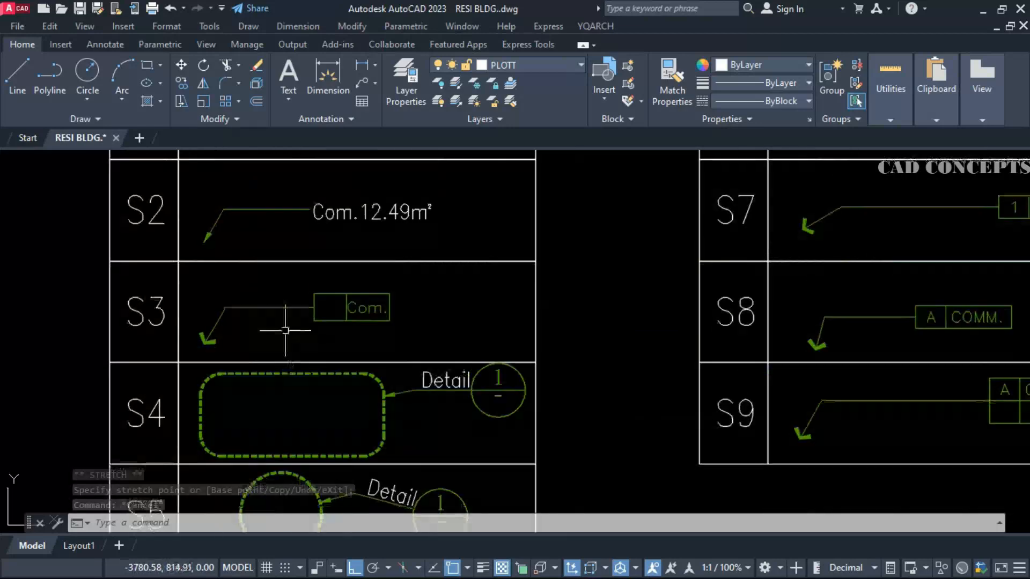
{"action": "middle_click_drag", "start_coordinate": [282, 250], "coordinate": [280, 315]}
{"action": "scroll", "coordinate": [204, 283], "scroll_direction": "down", "scroll_amount": 3}
{"action": "middle_click_drag", "start_coordinate": [611, 336], "coordinate": [449, 326]}
{"action": "scroll", "coordinate": [452, 312], "scroll_direction": "up", "scroll_amount": 2}
{"action": "scroll", "coordinate": [457, 229], "scroll_direction": "down", "scroll_amount": 2}
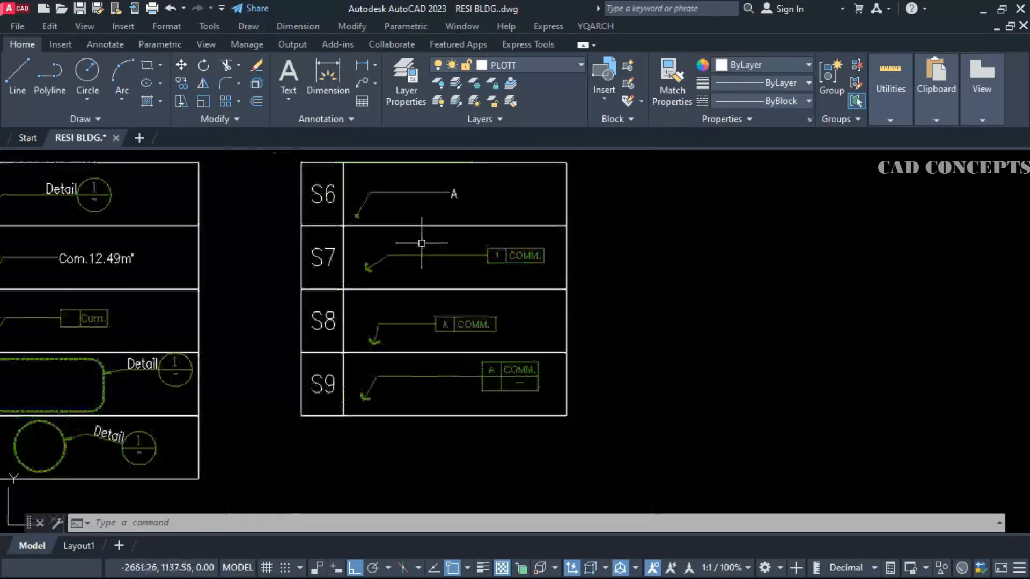
{"action": "scroll", "coordinate": [549, 305], "scroll_direction": "up", "scroll_amount": 2}
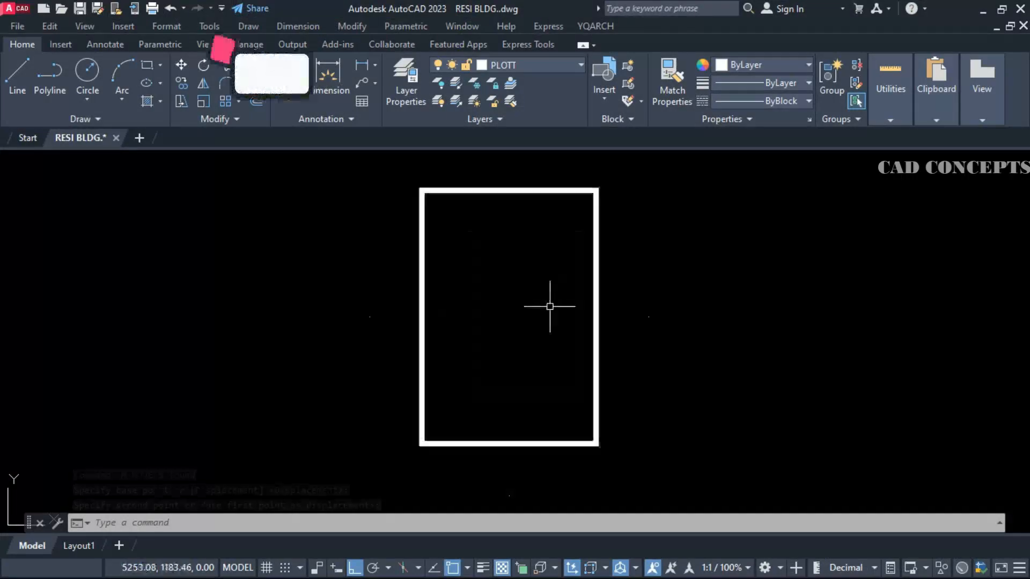
Step: Insert an I1 elevation index symbol with serial number 1 at the point below the rectangle
{"action": "middle_click_drag", "start_coordinate": [549, 306], "coordinate": [554, 328]}
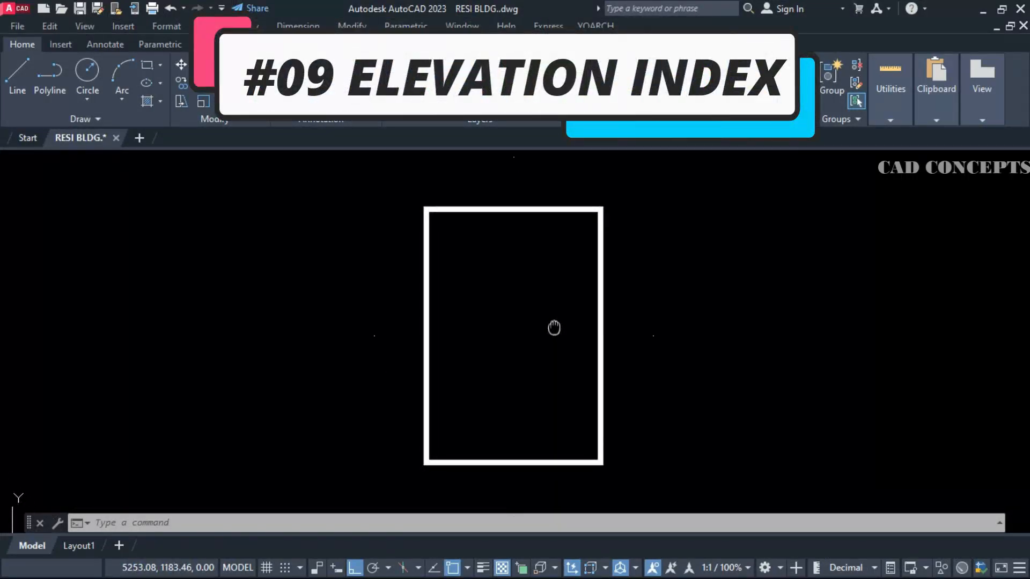
{"action": "scroll", "coordinate": [503, 314], "scroll_direction": "down", "scroll_amount": 2}
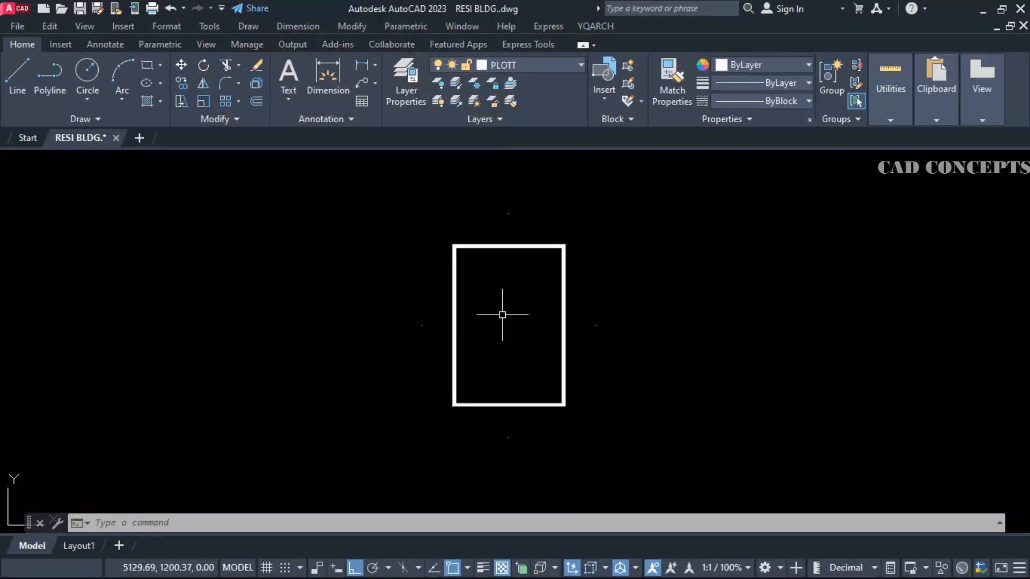
{"action": "scroll", "coordinate": [502, 315], "scroll_direction": "up", "scroll_amount": 2}
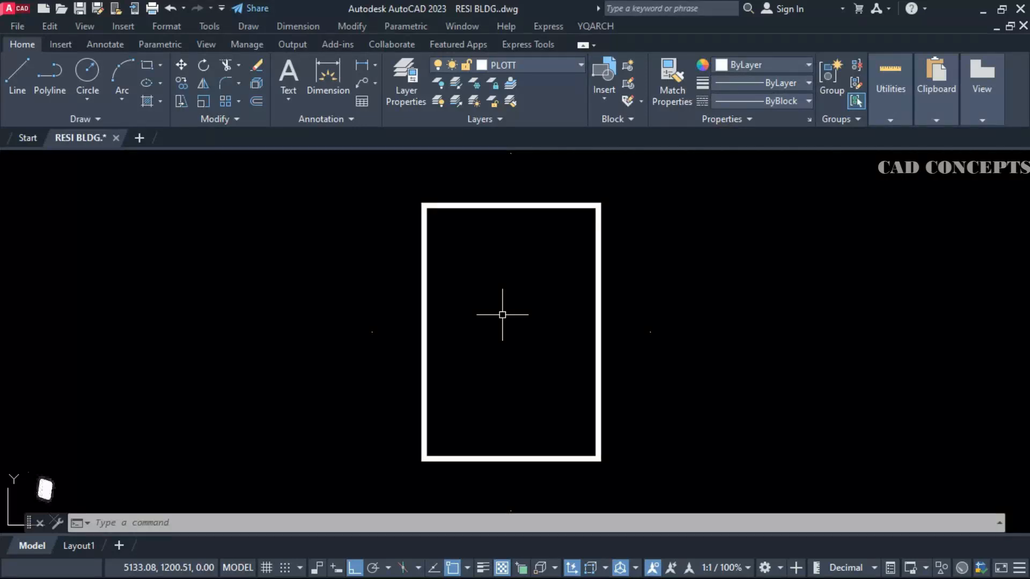
{"action": "type", "text": "i1"}
{"action": "key", "text": "Return"}
{"action": "scroll", "coordinate": [503, 315], "scroll_direction": "down", "scroll_amount": 2}
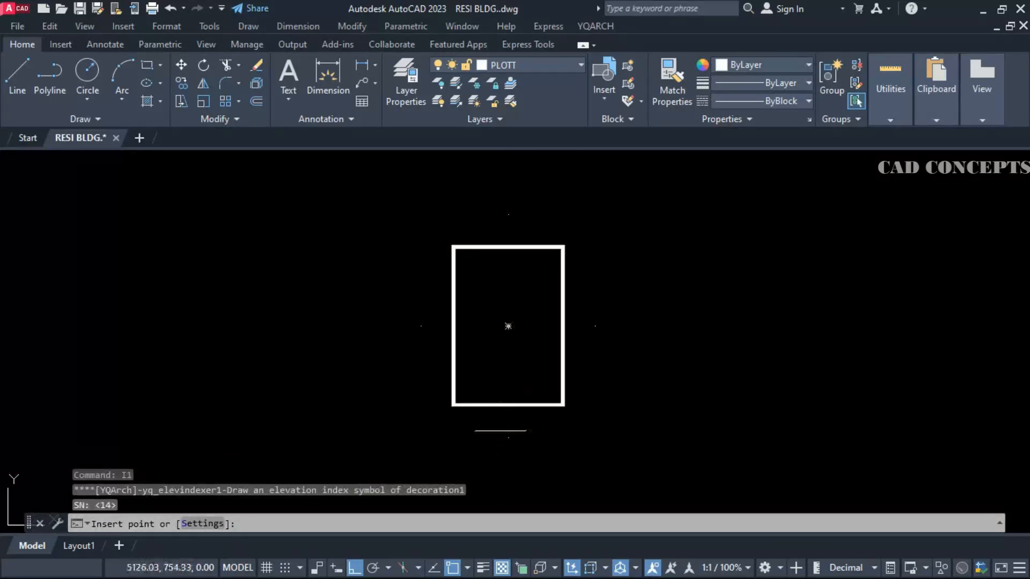
{"action": "left_click", "coordinate": [203, 523]}
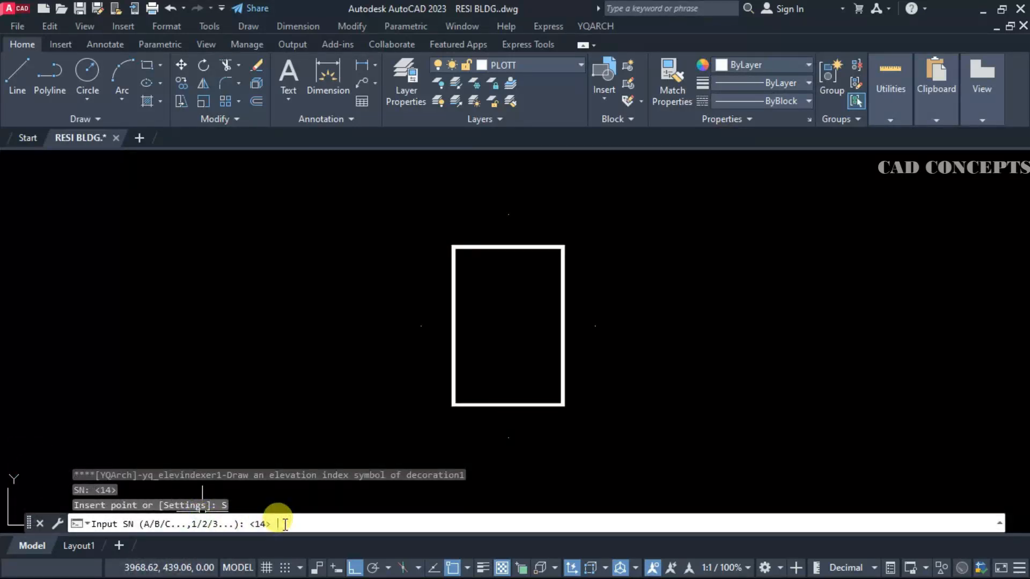
{"action": "key", "text": "Return"}
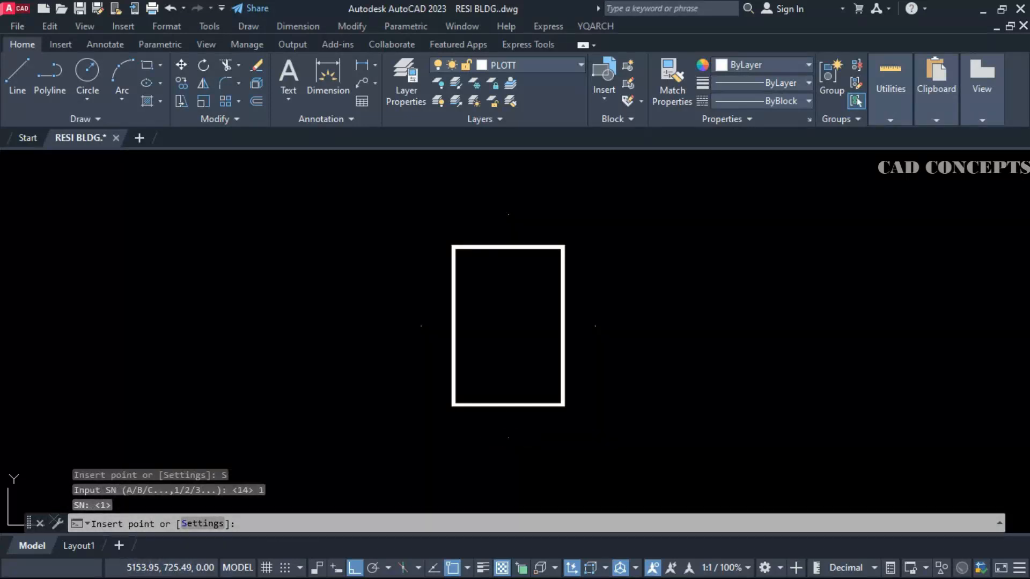
{"action": "left_click", "coordinate": [508, 436]}
Step: Insert elevation index symbols I2, I3 and I4 at the points above, right of and left of the rectangle
{"action": "key", "text": "Return"}
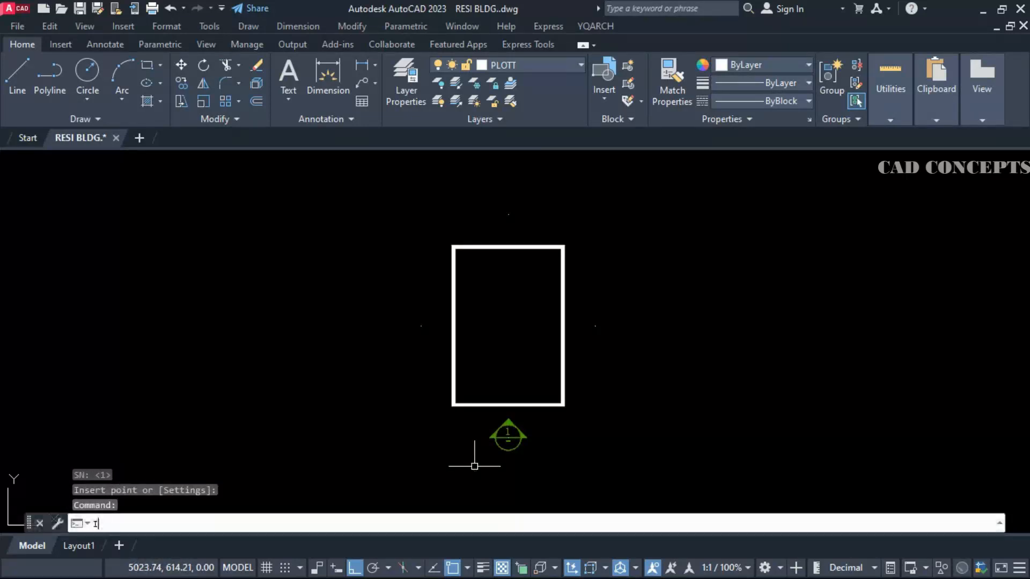
{"action": "left_click", "coordinate": [508, 214]}
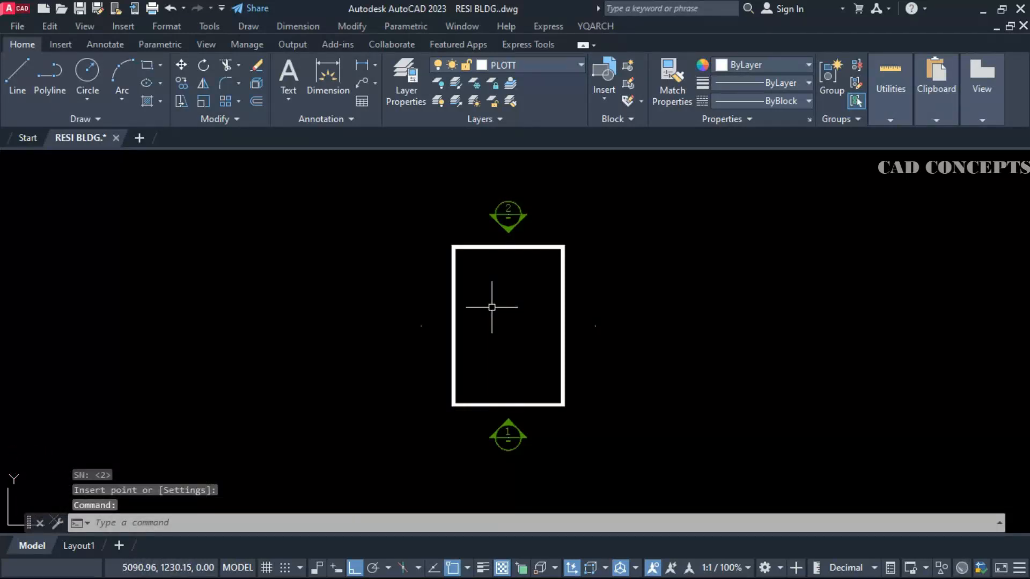
{"action": "key", "text": "Return"}
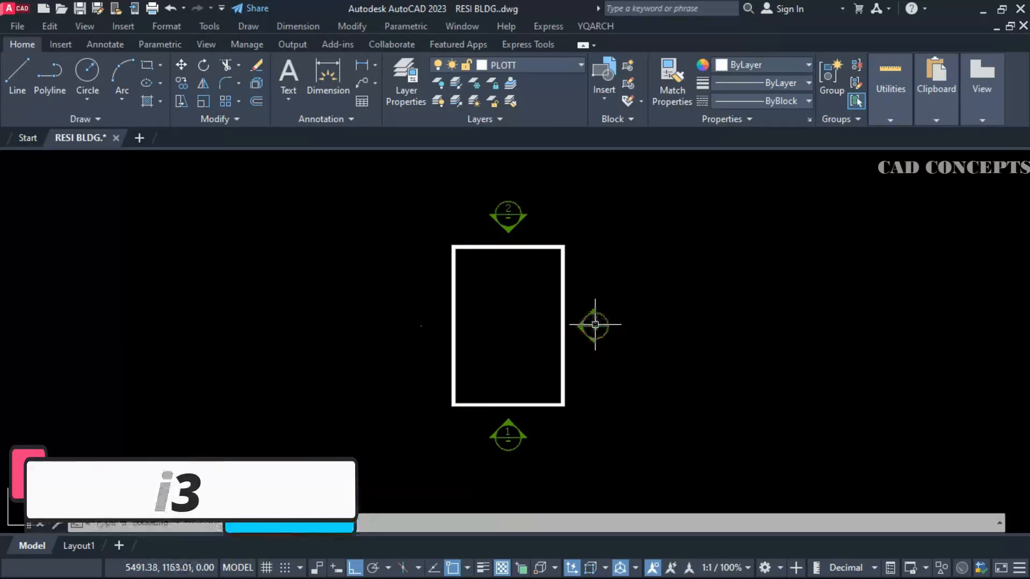
{"action": "left_click", "coordinate": [594, 324]}
{"action": "key", "text": "Return"}
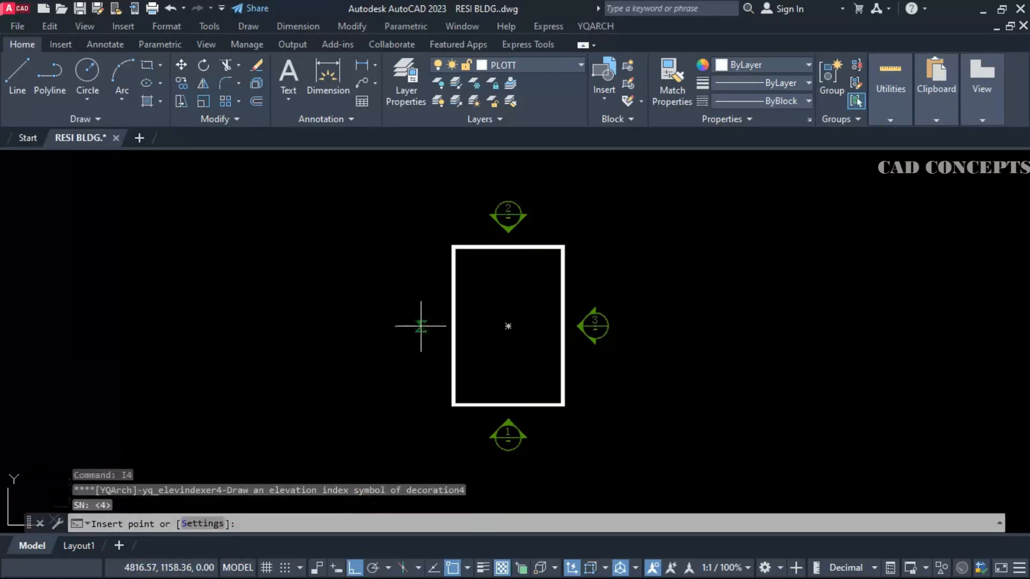
{"action": "left_click", "coordinate": [420, 326]}
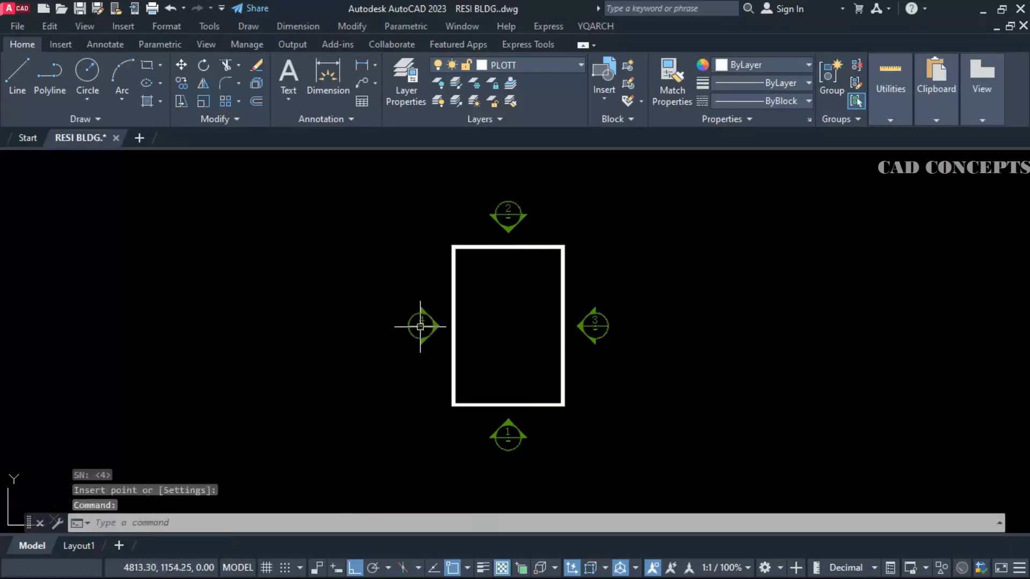
Step: Copy the point marker at elevation symbol 4 to the centre of the rectangle
{"action": "left_click", "coordinate": [376, 307]}
{"action": "type", "text": "c"}
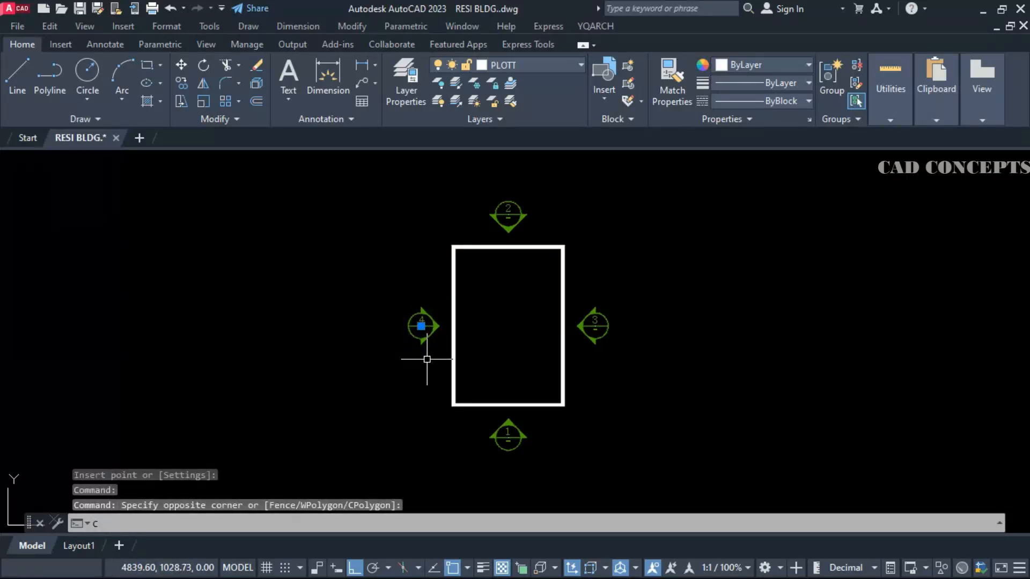
{"action": "type", "text": "o"}
{"action": "key", "text": "Return"}
{"action": "left_click", "coordinate": [420, 326]}
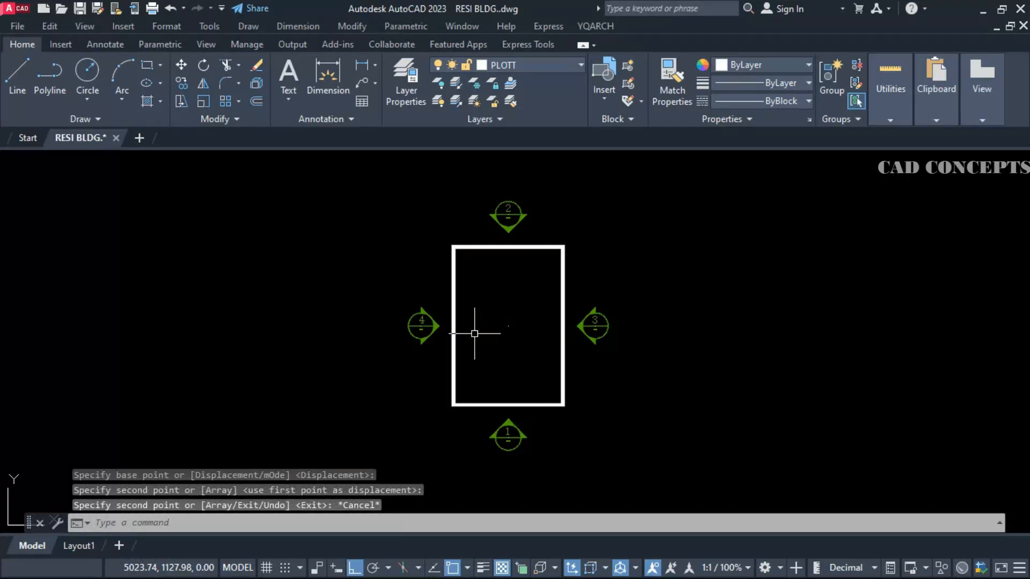
Step: Insert the four-in-one I0 elevation index symbol at the point in the centre of the rectangle
{"action": "type", "text": "10"}
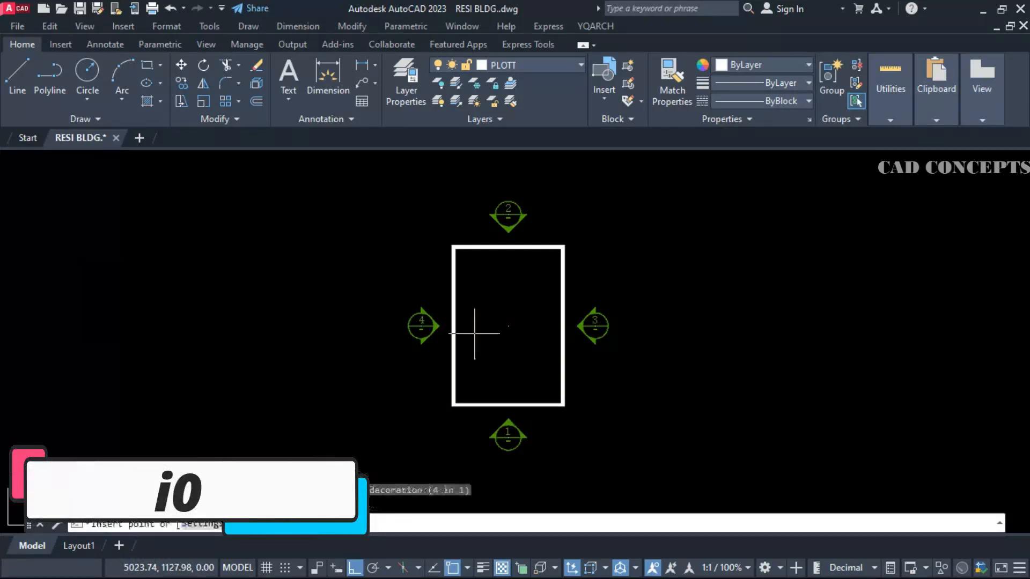
{"action": "left_click", "coordinate": [508, 325]}
{"action": "scroll", "coordinate": [487, 372], "scroll_direction": "up", "scroll_amount": 2}
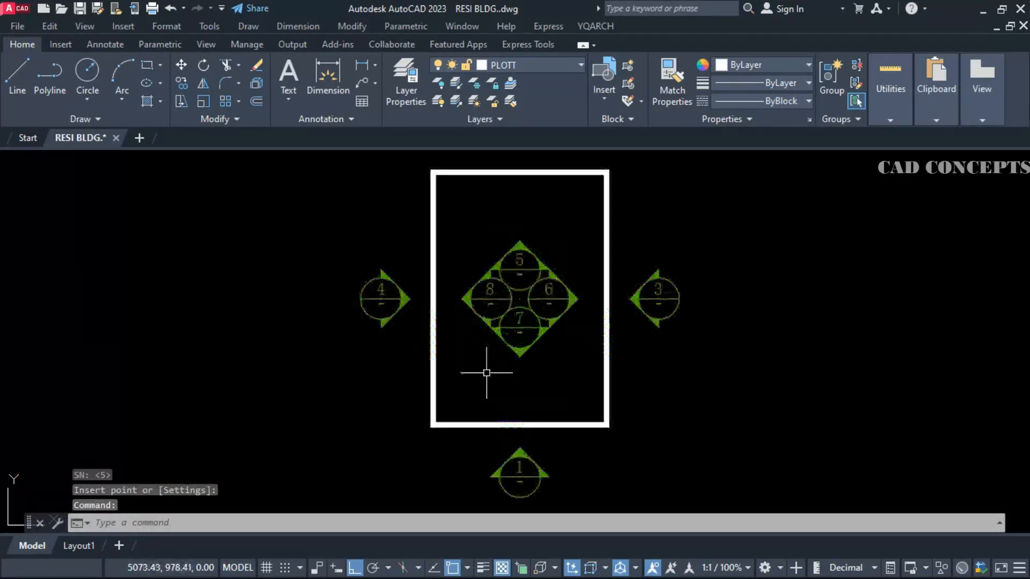
{"action": "middle_click_drag", "start_coordinate": [498, 360], "coordinate": [510, 425]}
{"action": "scroll", "coordinate": [500, 202], "scroll_direction": "up", "scroll_amount": 2}
{"action": "scroll", "coordinate": [487, 203], "scroll_direction": "down", "scroll_amount": 2}
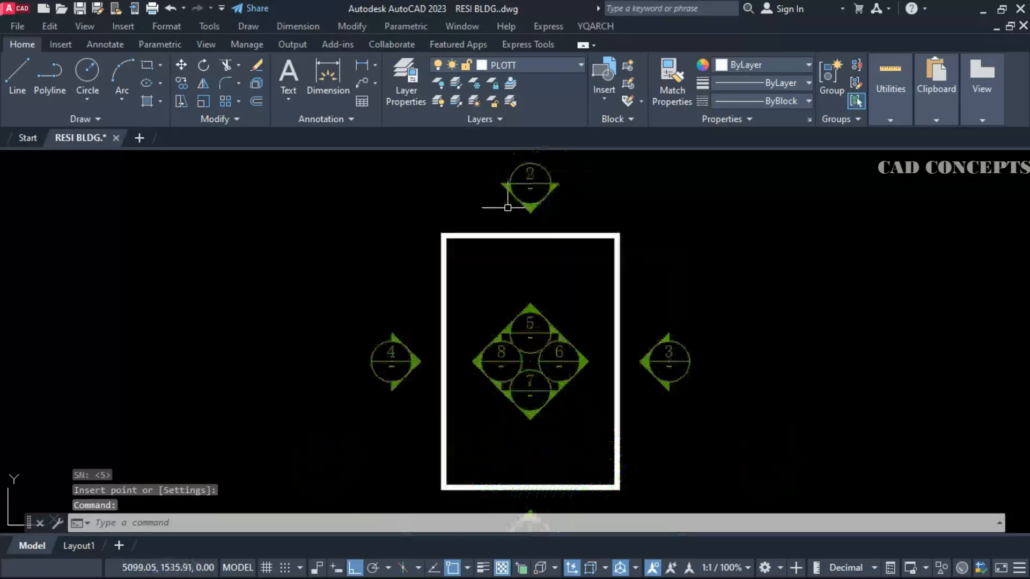
{"action": "scroll", "coordinate": [659, 358], "scroll_direction": "up", "scroll_amount": 2}
{"action": "scroll", "coordinate": [658, 358], "scroll_direction": "down", "scroll_amount": 2}
{"action": "scroll", "coordinate": [547, 407], "scroll_direction": "up", "scroll_amount": 2}
{"action": "scroll", "coordinate": [570, 466], "scroll_direction": "down", "scroll_amount": 2}
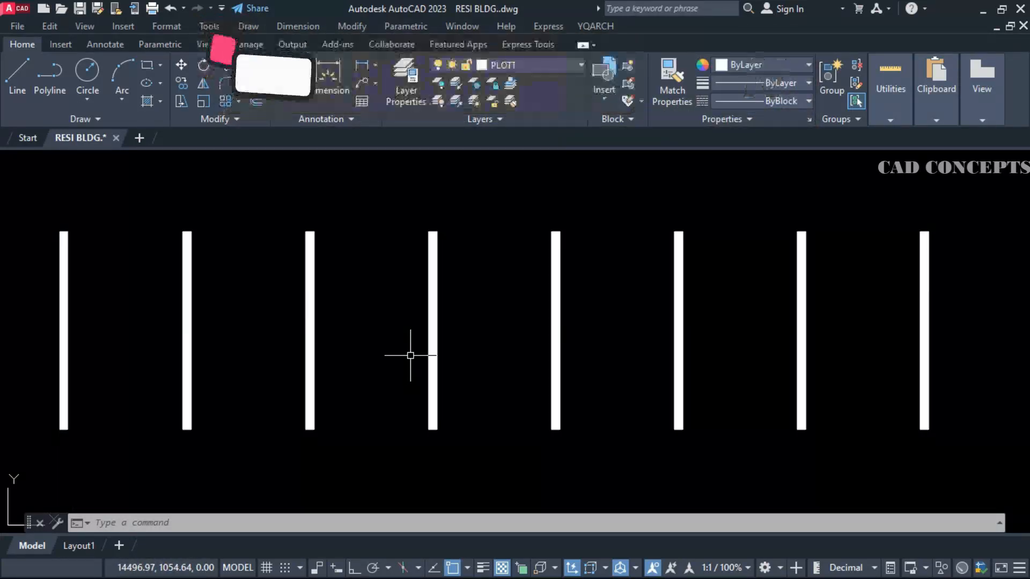
Step: Dimension the eight vertical bars by intersections with DDXX, keeping base dimension and definition point adjustment on, along a horizontal line crossing all bars
{"action": "type", "text": "DD"}
{"action": "key", "text": "Return"}
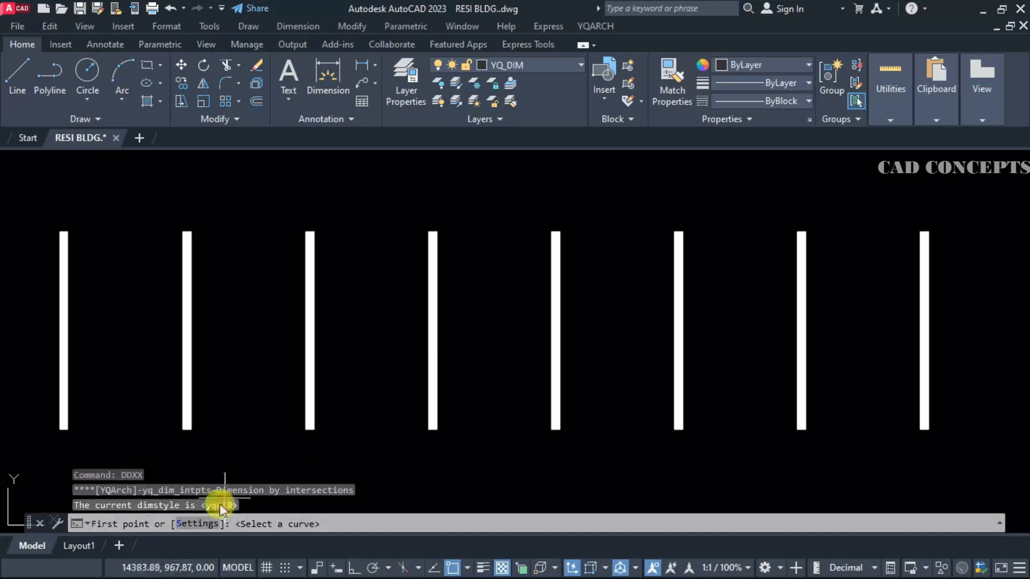
{"action": "left_click", "coordinate": [207, 523]}
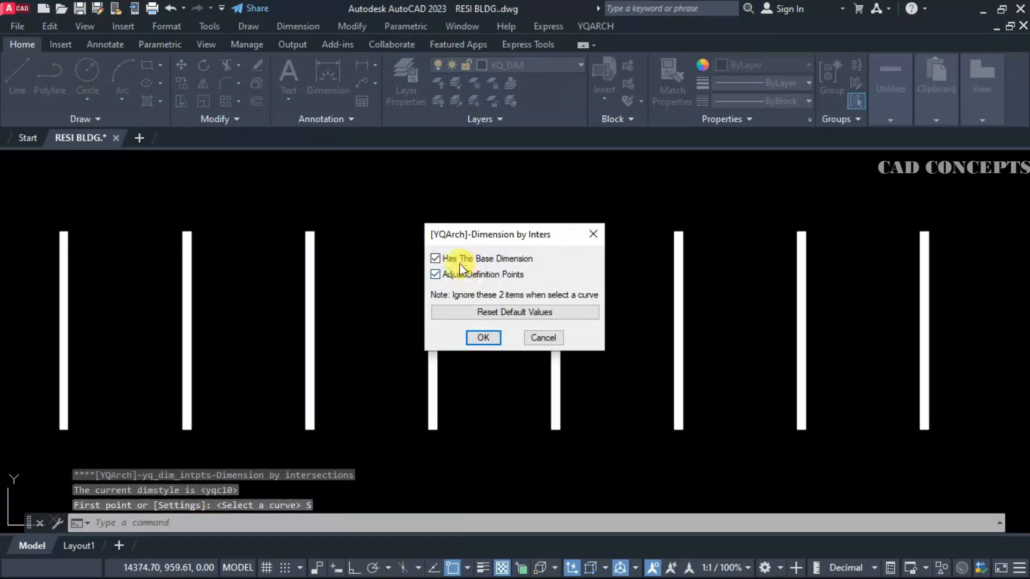
{"action": "left_click", "coordinate": [483, 337]}
{"action": "left_click", "coordinate": [15, 360]}
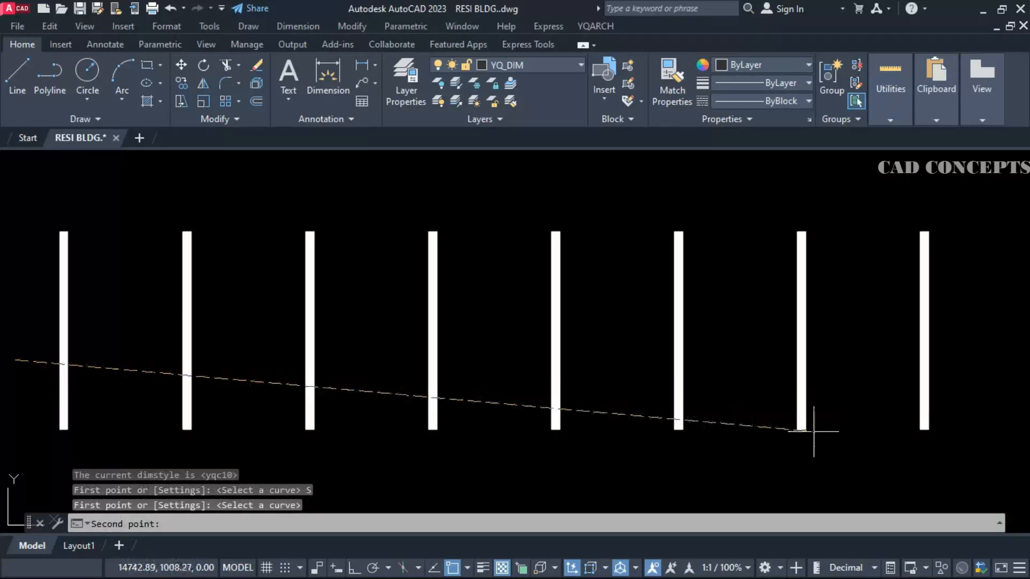
{"action": "key", "text": "F8"}
{"action": "left_click", "coordinate": [973, 349]}
Step: Align the chain and base dimensions above the upper ends of the bars and end the dimension command
{"action": "mouse_move", "coordinate": [973, 348]}
{"action": "middle_mouse_down"}
{"action": "mouse_move", "coordinate": [931, 287]}
{"action": "mouse_move", "coordinate": [945, 388]}
{"action": "middle_mouse_up"}
{"action": "scroll", "coordinate": [952, 340], "scroll_direction": "down", "scroll_amount": 2}
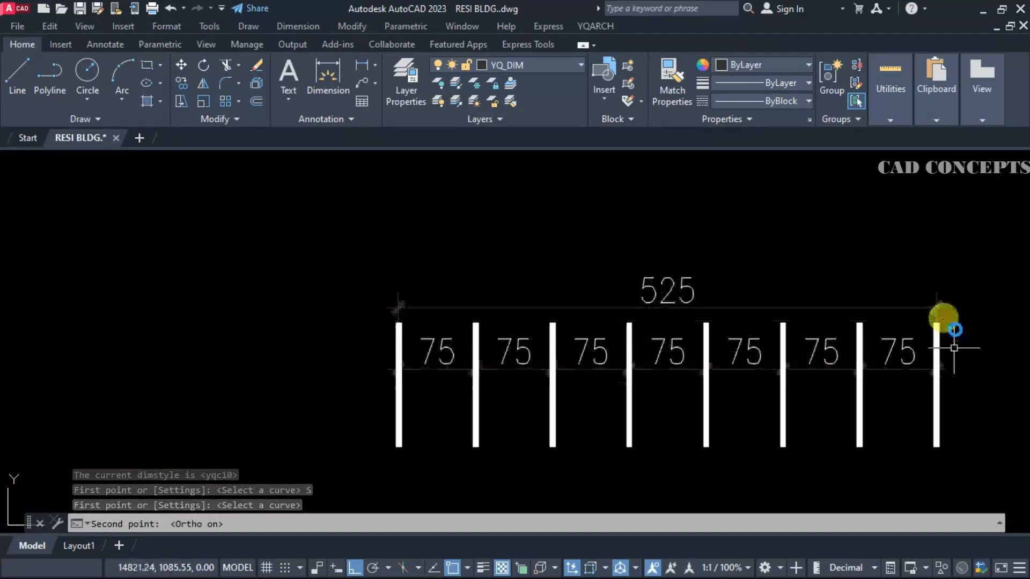
{"action": "middle_click_drag", "start_coordinate": [952, 340], "coordinate": [959, 275]}
{"action": "left_click", "coordinate": [958, 275]}
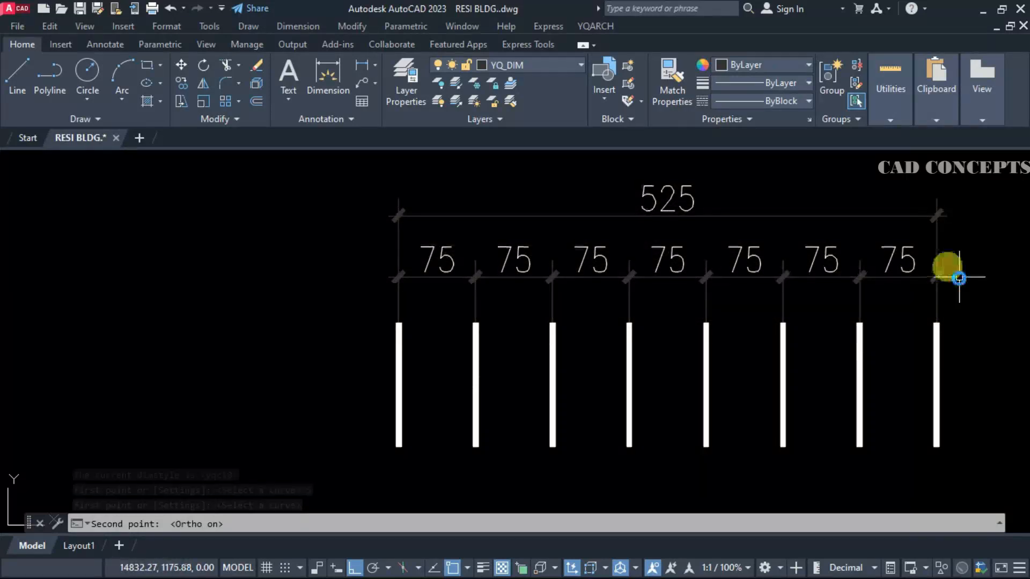
{"action": "left_click", "coordinate": [958, 225]}
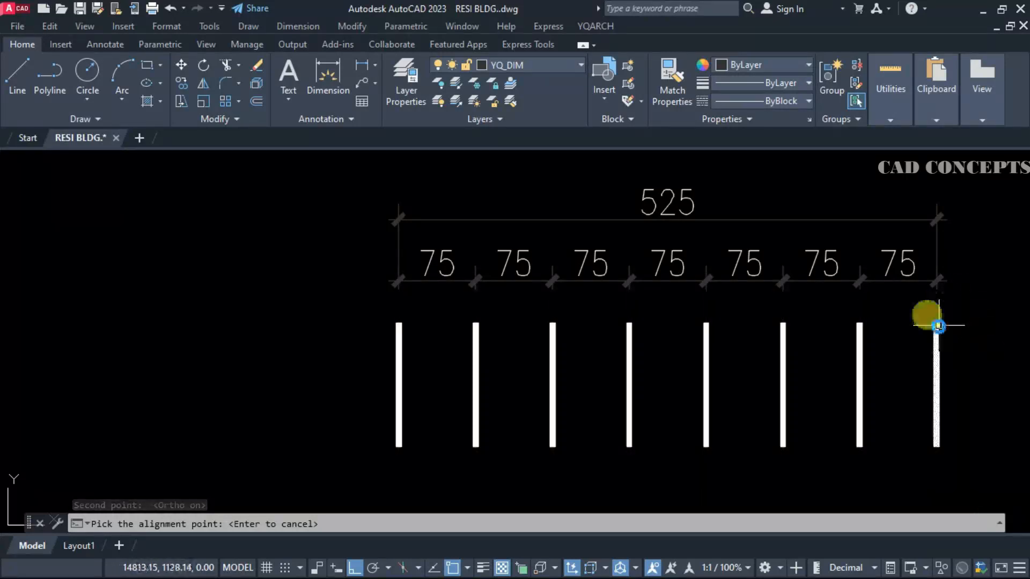
{"action": "key", "text": "Escape"}
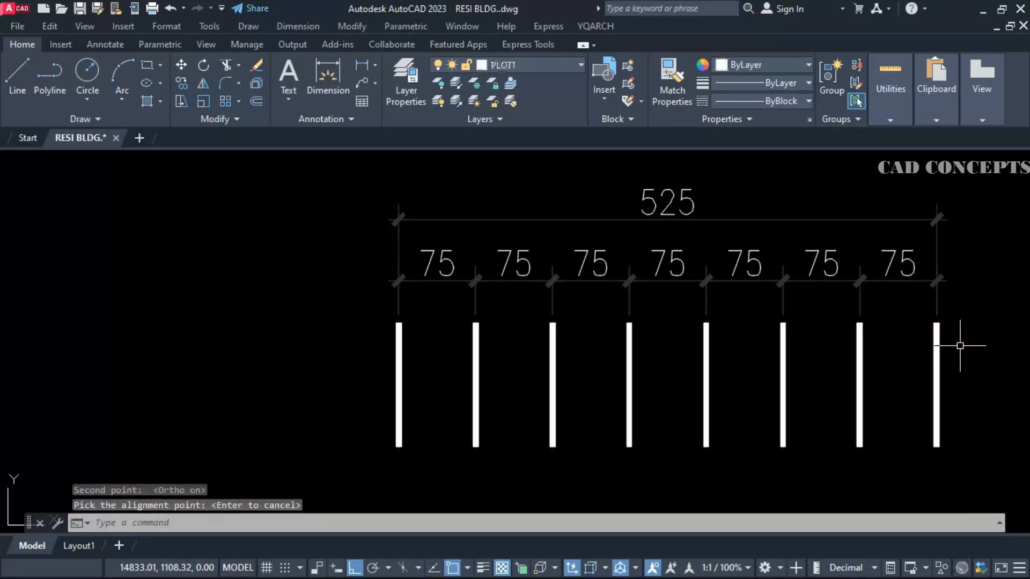
{"action": "mouse_move", "coordinate": [974, 356]}
{"action": "middle_mouse_down"}
{"action": "mouse_move", "coordinate": [850, 372]}
{"action": "mouse_move", "coordinate": [780, 368]}
{"action": "middle_mouse_up"}
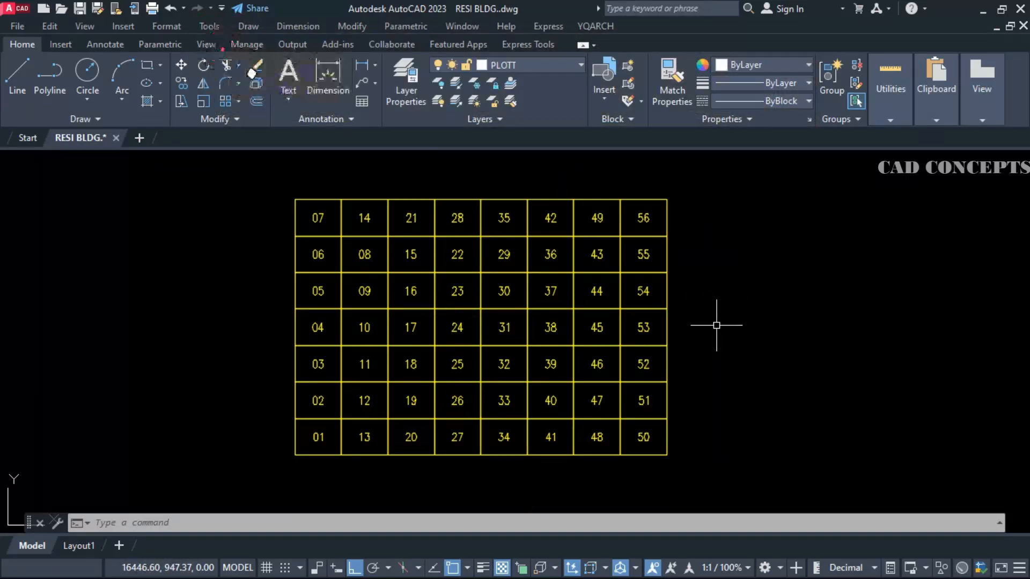
Step: Export all texts of the yellow numbered table with T2E, using the Output to Excel mode
{"action": "type", "text": "2E"}
{"action": "key", "text": "Return"}
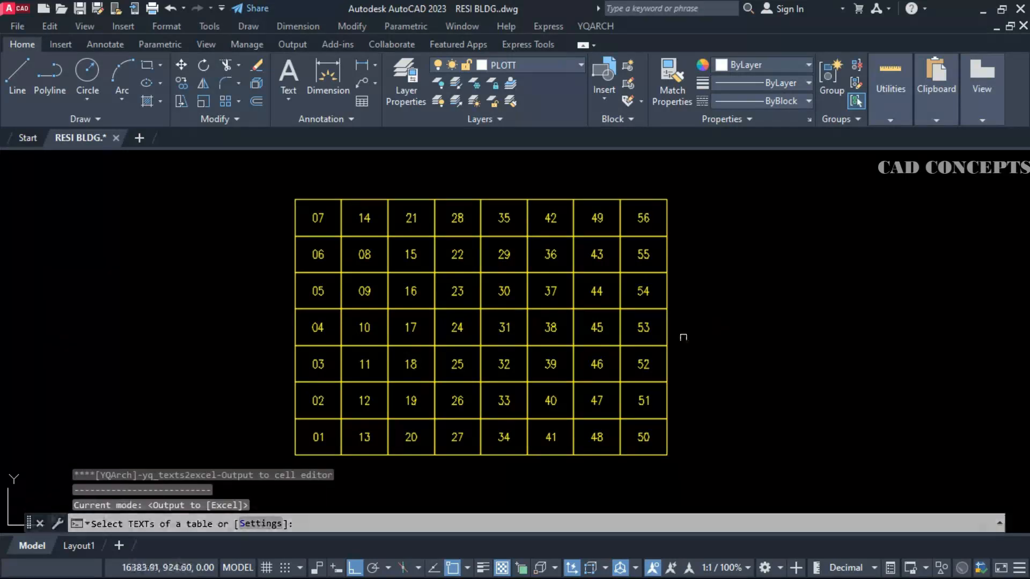
{"action": "left_click", "coordinate": [268, 522]}
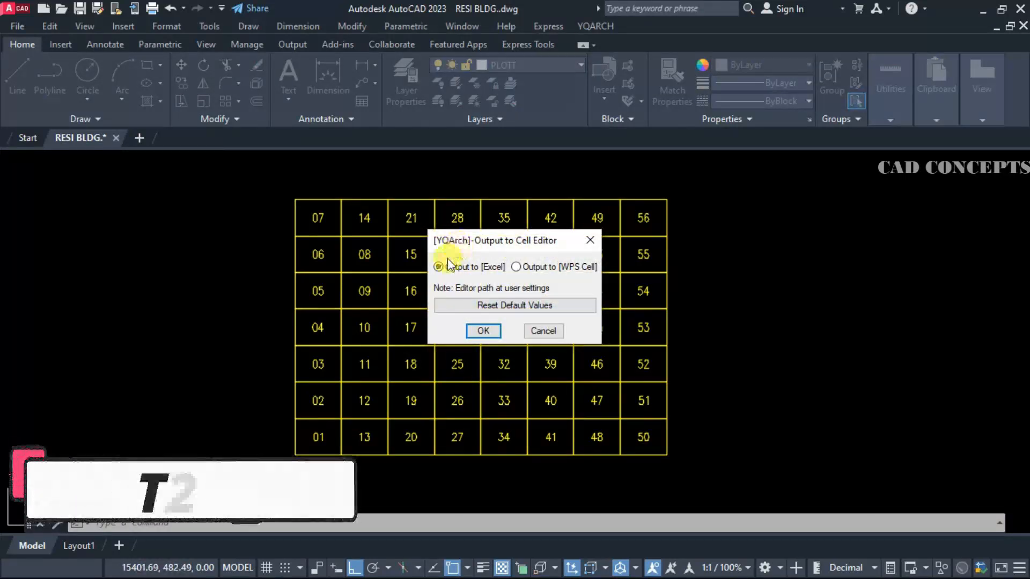
{"action": "left_click", "coordinate": [482, 330]}
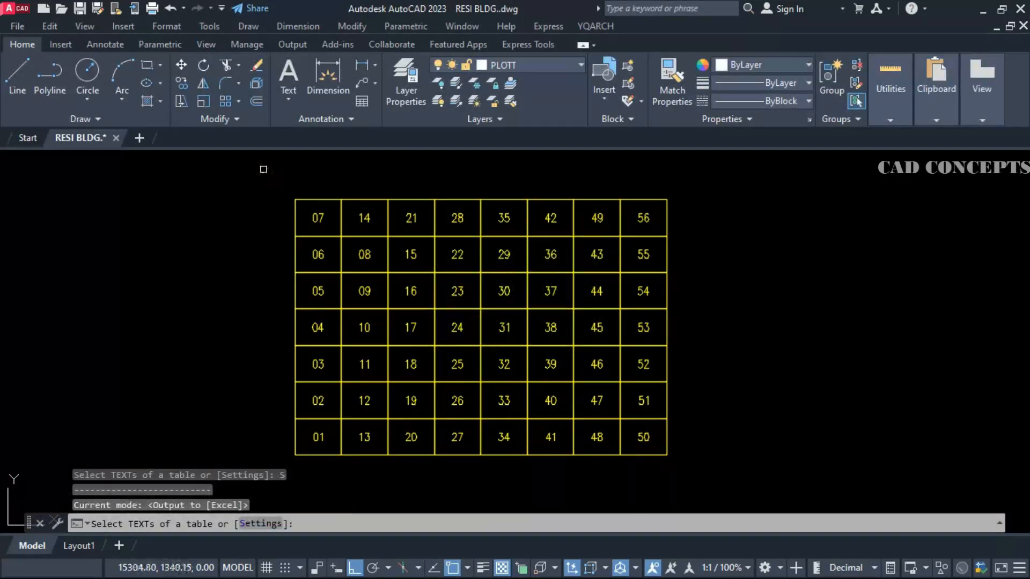
{"action": "left_click", "coordinate": [265, 165]}
{"action": "left_click", "coordinate": [722, 476]}
{"action": "key", "text": "Return"}
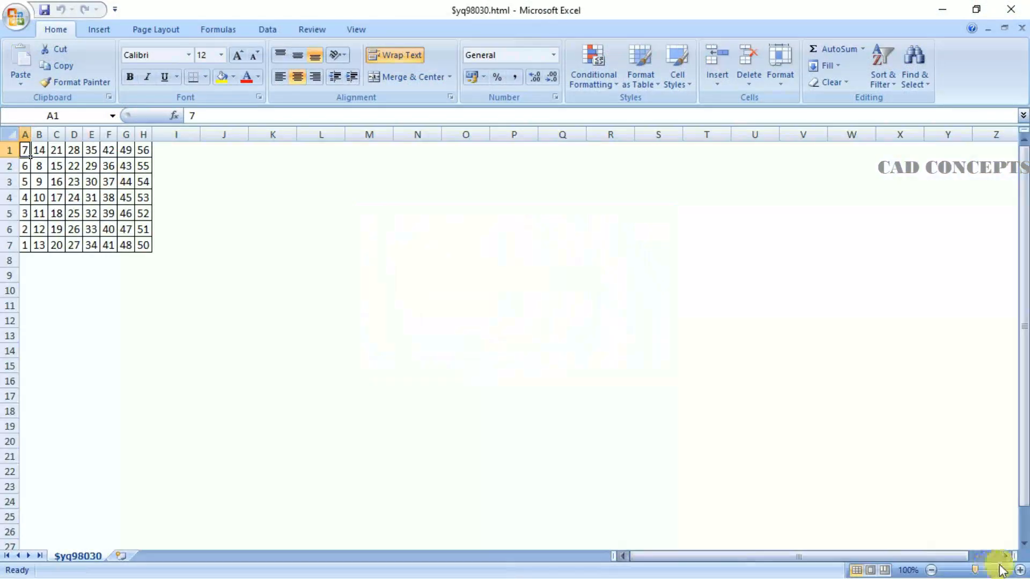
Step: Enlarge the exported Excel worksheet to 270% to examine its numbers
{"action": "left_click", "coordinate": [1019, 570]}
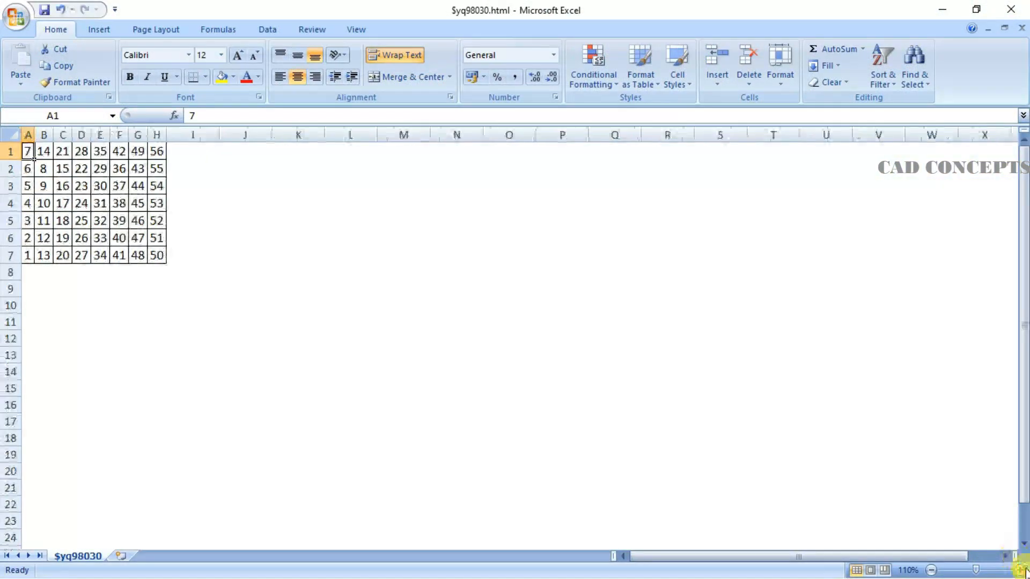
{"action": "left_click", "coordinate": [1019, 570]}
{"action": "left_click", "coordinate": [1020, 570]}
{"action": "left_click", "coordinate": [1019, 570]}
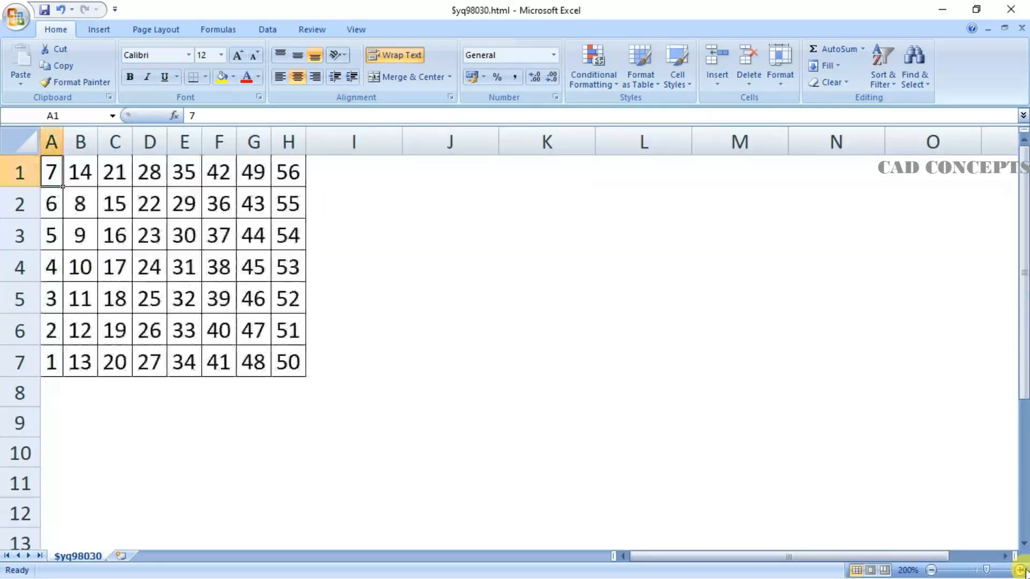
{"action": "left_click", "coordinate": [1020, 570]}
{"action": "left_click", "coordinate": [1019, 570]}
{"action": "left_click", "coordinate": [1019, 570]}
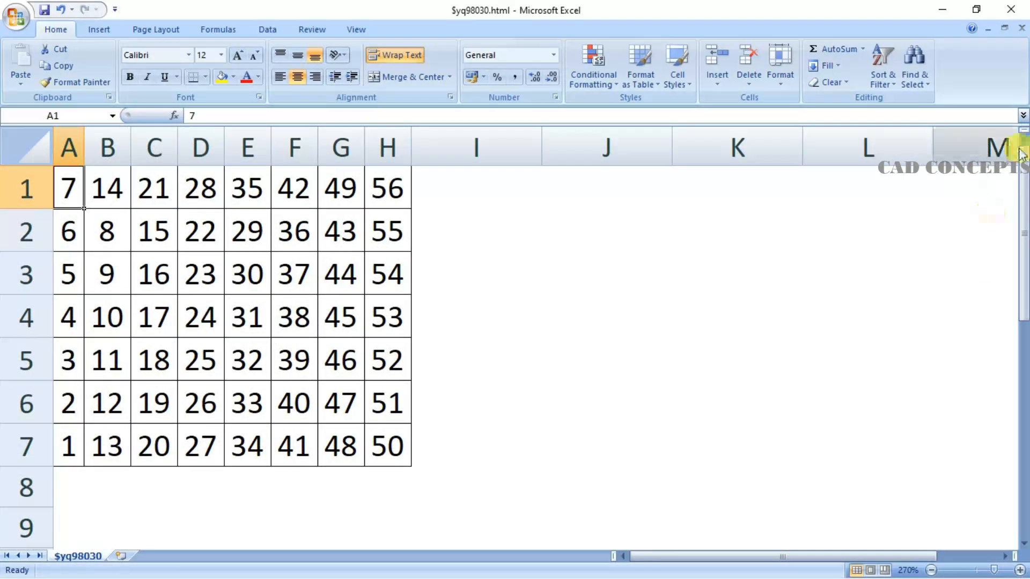
Step: Place the reduced Excel window beside the AutoCAD table at 150% zoom and compare the exported numbers with the drawing
{"action": "left_click", "coordinate": [976, 9]}
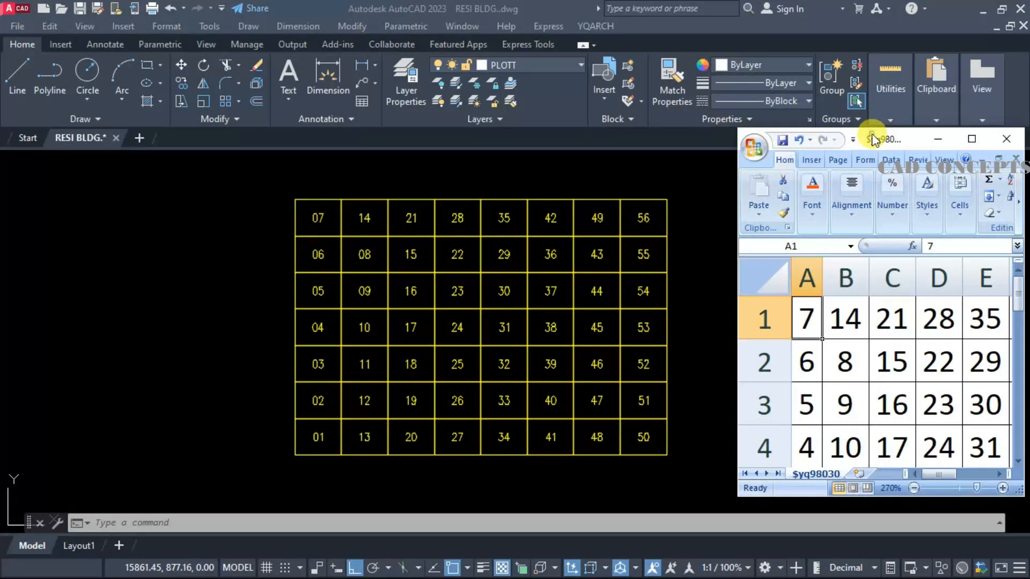
{"action": "left_click_drag", "start_coordinate": [870, 133], "coordinate": [824, 90]}
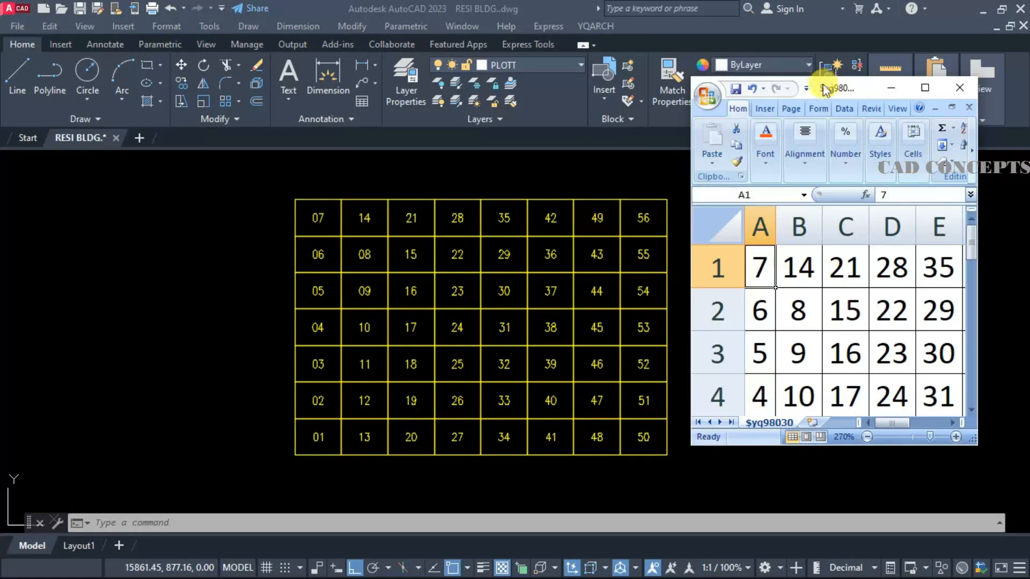
{"action": "left_click", "coordinate": [867, 437]}
{"action": "left_click", "coordinate": [867, 437]}
{"action": "left_click", "coordinate": [867, 437]}
{"action": "left_click", "coordinate": [867, 437]}
{"action": "left_click", "coordinate": [867, 437]}
{"action": "left_click", "coordinate": [867, 437]}
{"action": "left_click", "coordinate": [867, 437]}
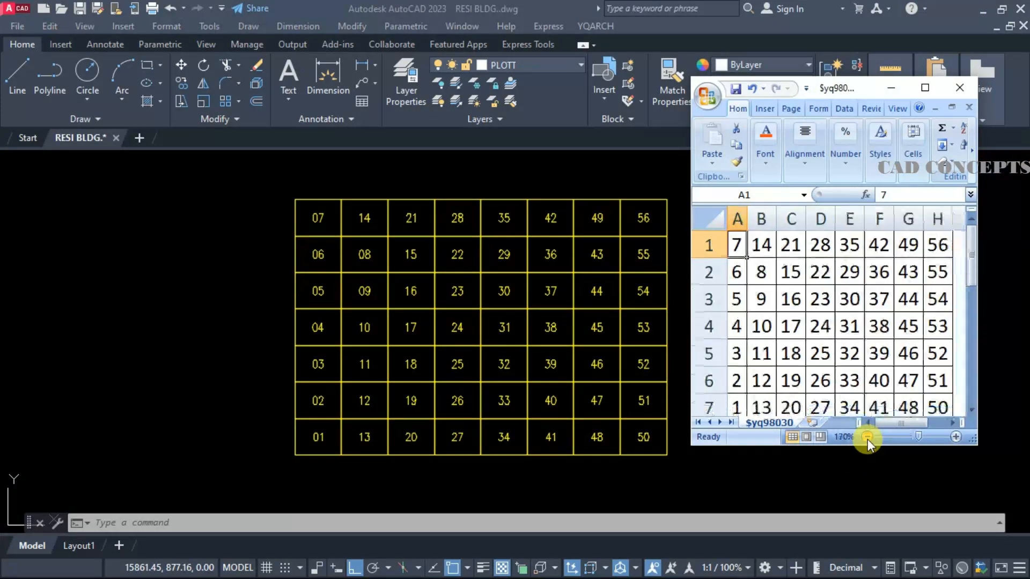
{"action": "left_click", "coordinate": [867, 437]}
{"action": "left_click", "coordinate": [867, 437]}
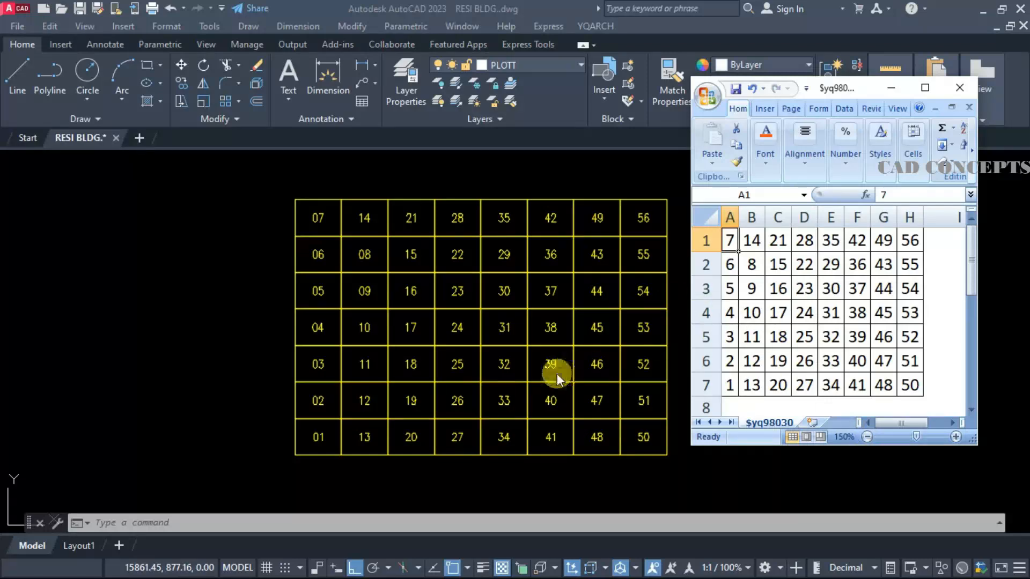
{"action": "left_click_drag", "start_coordinate": [820, 94], "coordinate": [850, 113]}
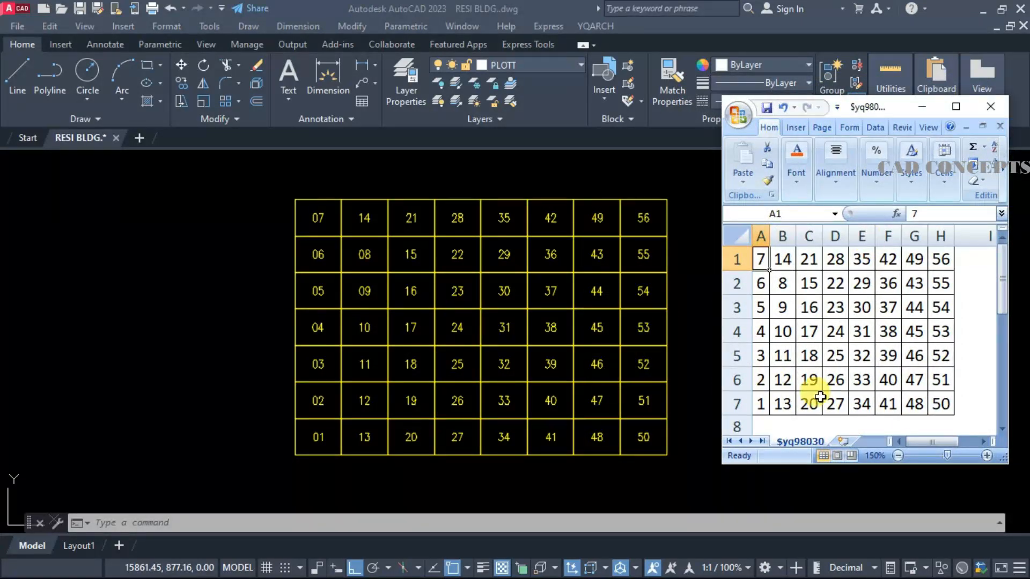
{"action": "scroll", "coordinate": [821, 397], "scroll_direction": "down", "scroll_amount": 1}
{"action": "scroll", "coordinate": [820, 396], "scroll_direction": "up", "scroll_amount": 1}
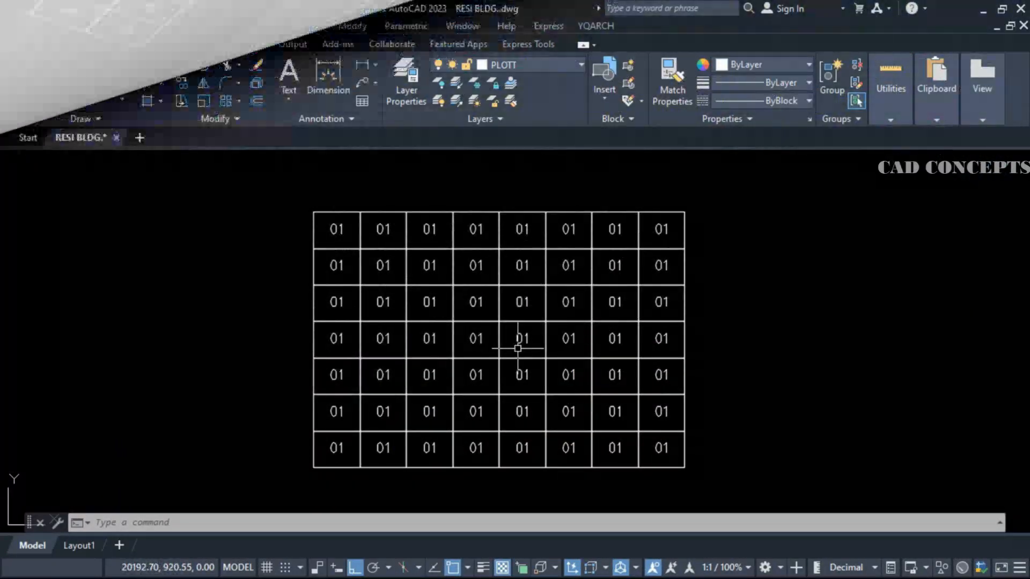
Step: Enclose all the 01 texts in the white grid with circles using TCIRCLE and a distance offset factor of 0.35
{"action": "middle_click_drag", "start_coordinate": [517, 349], "coordinate": [539, 343]}
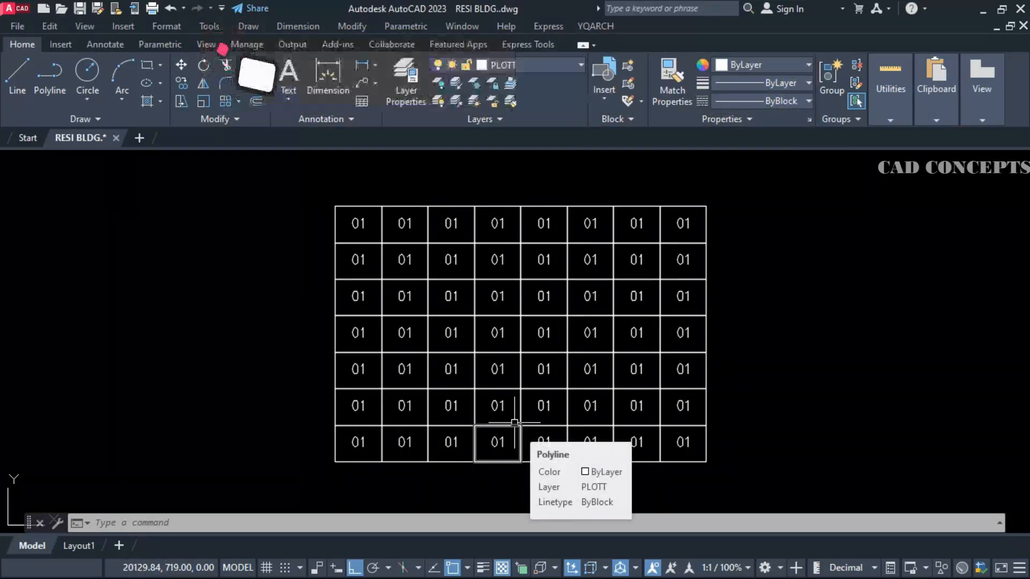
{"action": "type", "text": "TC"}
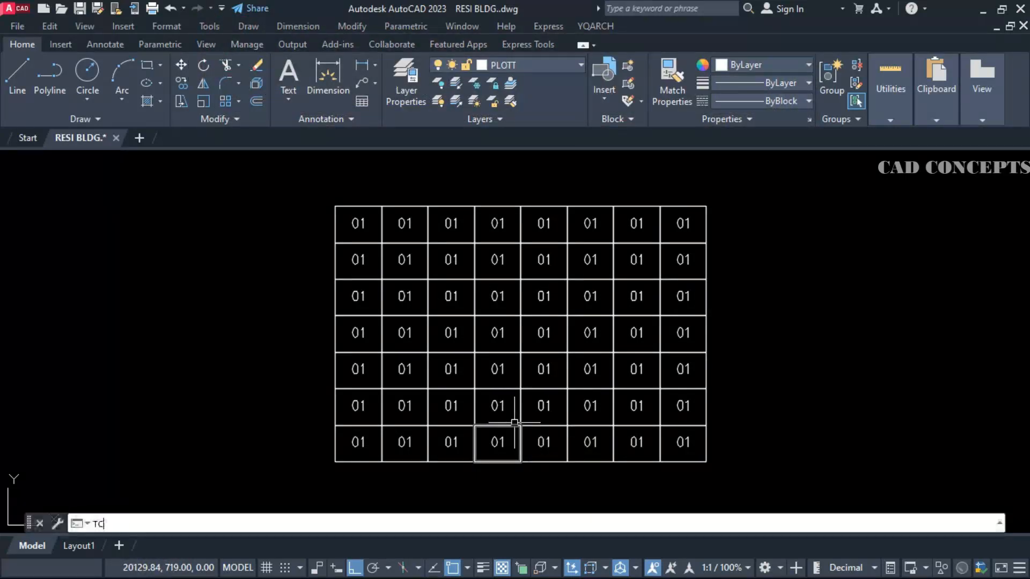
{"action": "scroll", "coordinate": [514, 422], "scroll_direction": "up", "scroll_amount": 2}
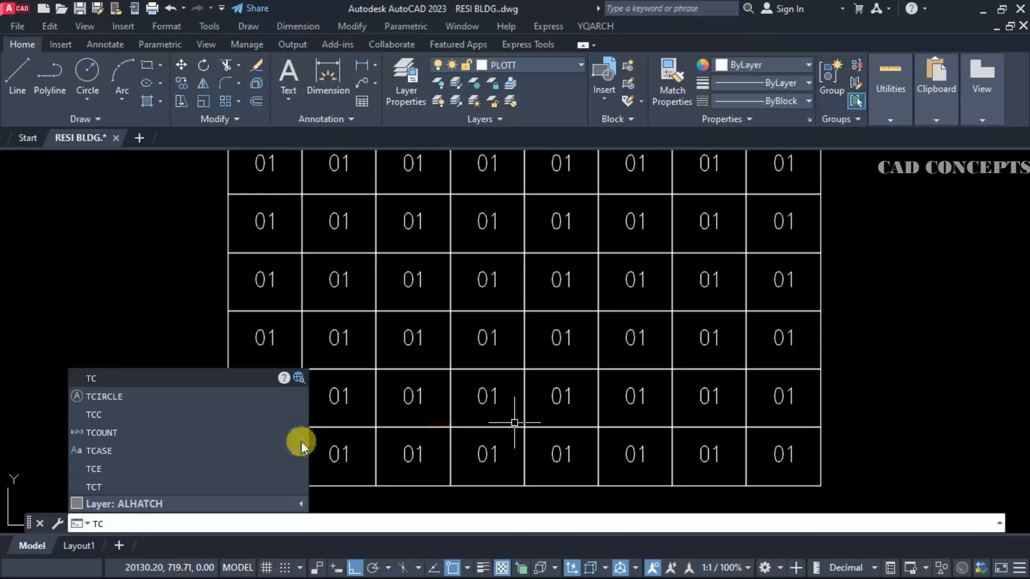
{"action": "left_click", "coordinate": [115, 398]}
{"action": "scroll", "coordinate": [372, 424], "scroll_direction": "down", "scroll_amount": 2}
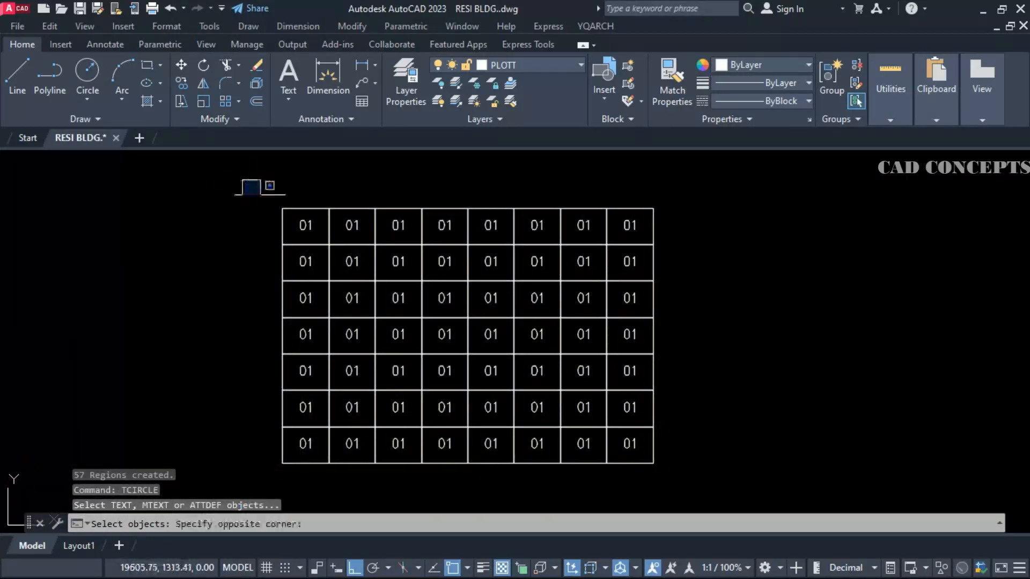
{"action": "left_click", "coordinate": [797, 488]}
{"action": "key", "text": "Return"}
{"action": "key", "text": "Return"}
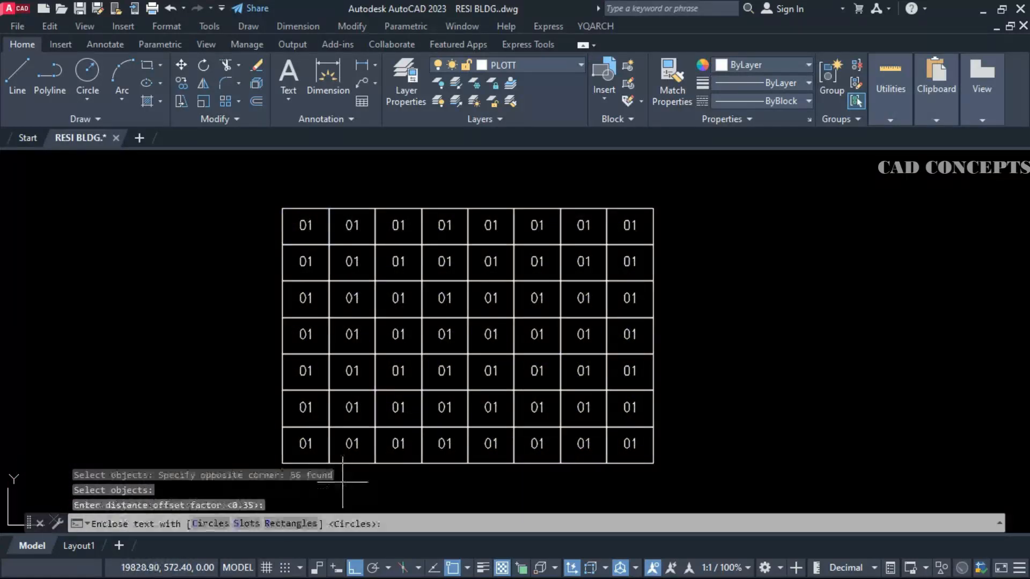
{"action": "left_click", "coordinate": [210, 523]}
{"action": "left_click", "coordinate": [419, 524]}
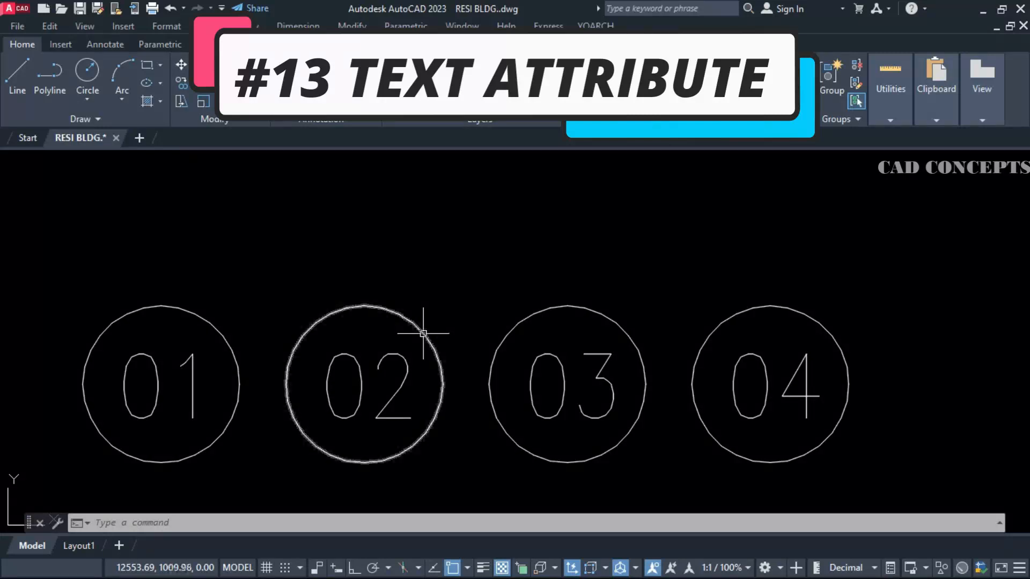
Step: Inspect the tag, prompt and default of the attribute definitions in circles 01, 02, 03 and 04
{"action": "double_click", "coordinate": [192, 364]}
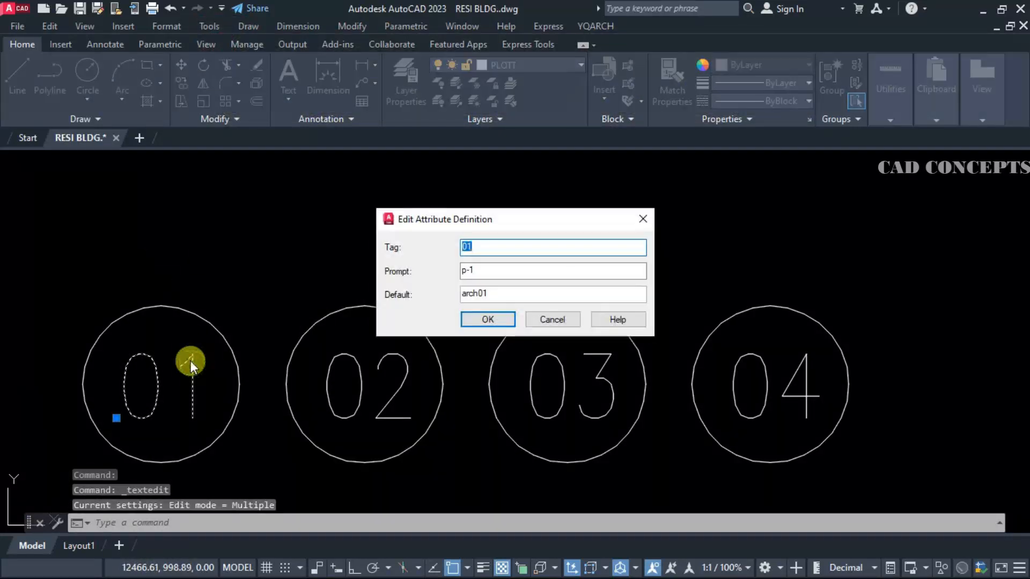
{"action": "key", "text": "Return"}
{"action": "left_click", "coordinate": [358, 367]}
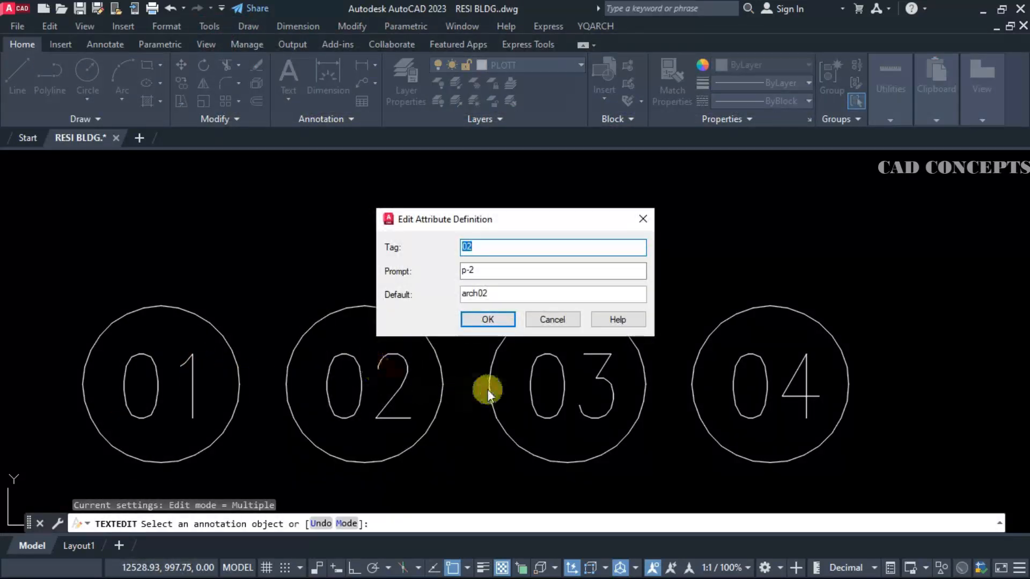
{"action": "key", "text": "Return"}
{"action": "left_click", "coordinate": [533, 384]}
{"action": "key", "text": "Return"}
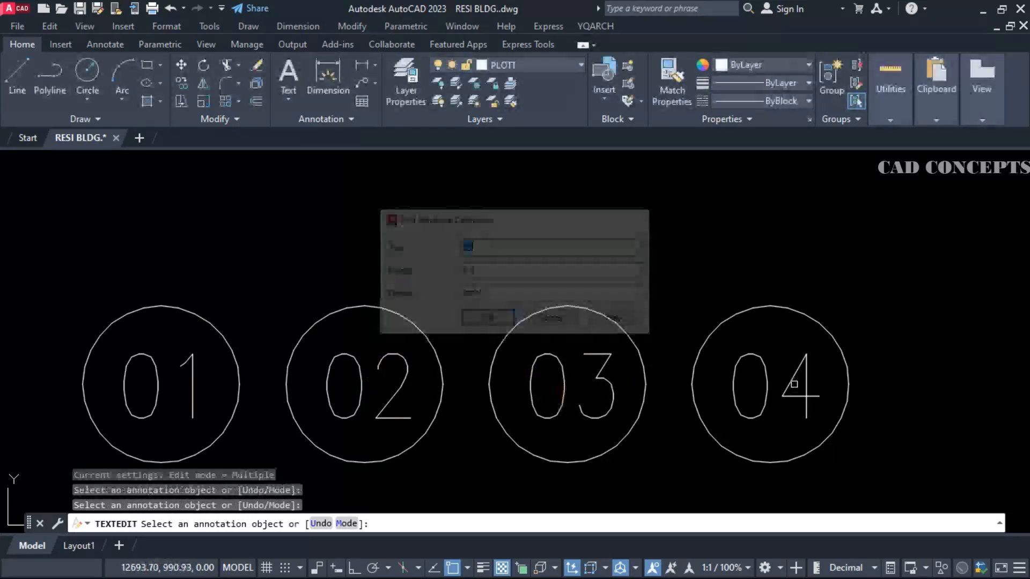
{"action": "left_click", "coordinate": [768, 379]}
{"action": "key", "text": "Return"}
{"action": "key", "text": "Escape"}
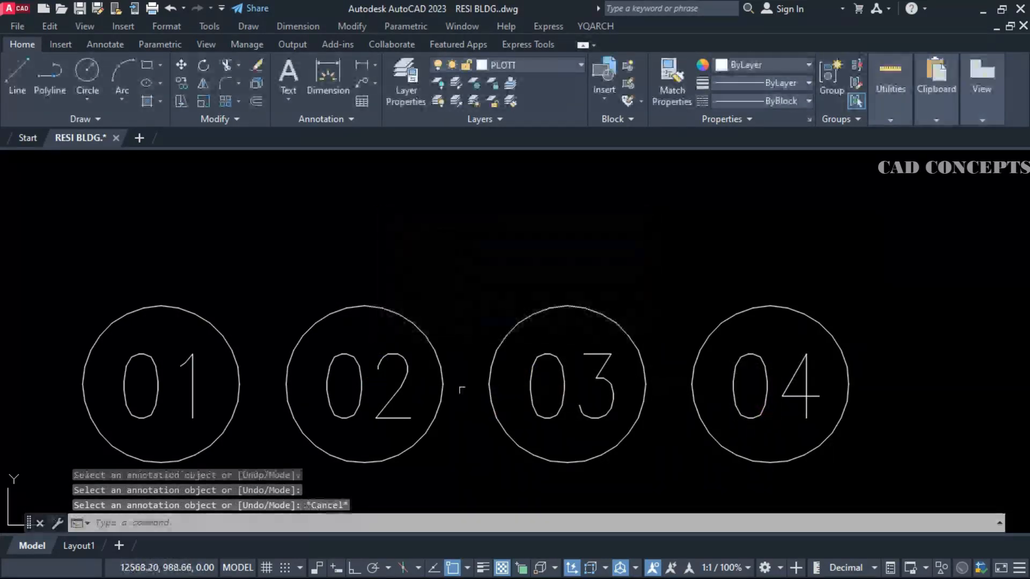
Step: Convert the attribute definitions in circles 01, 02, 03 and 04 to plain texts using TTSX with the Texts option
{"action": "type", "text": "ttxs"}
{"action": "key", "text": "Return"}
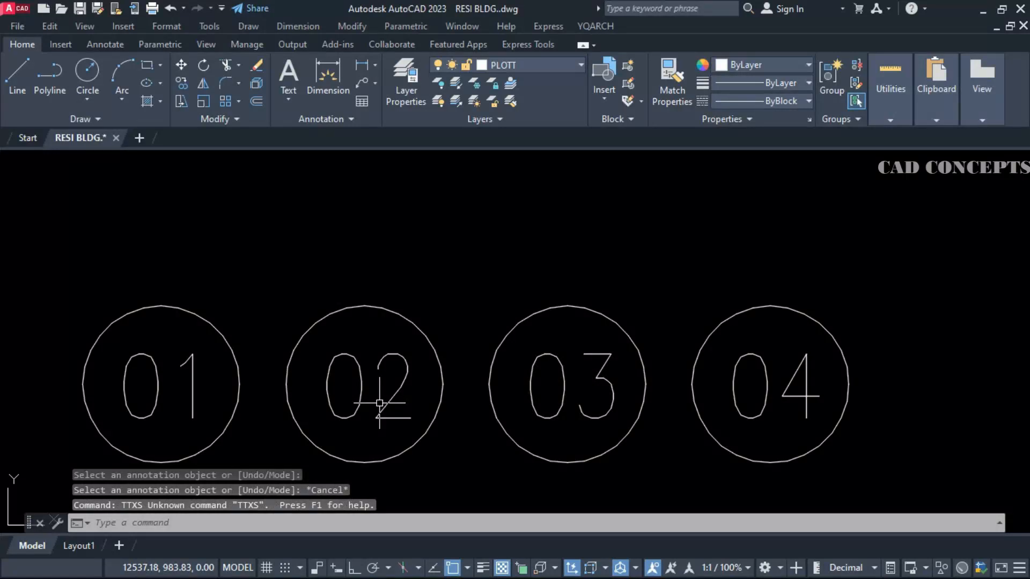
{"action": "type", "text": "ttsx"}
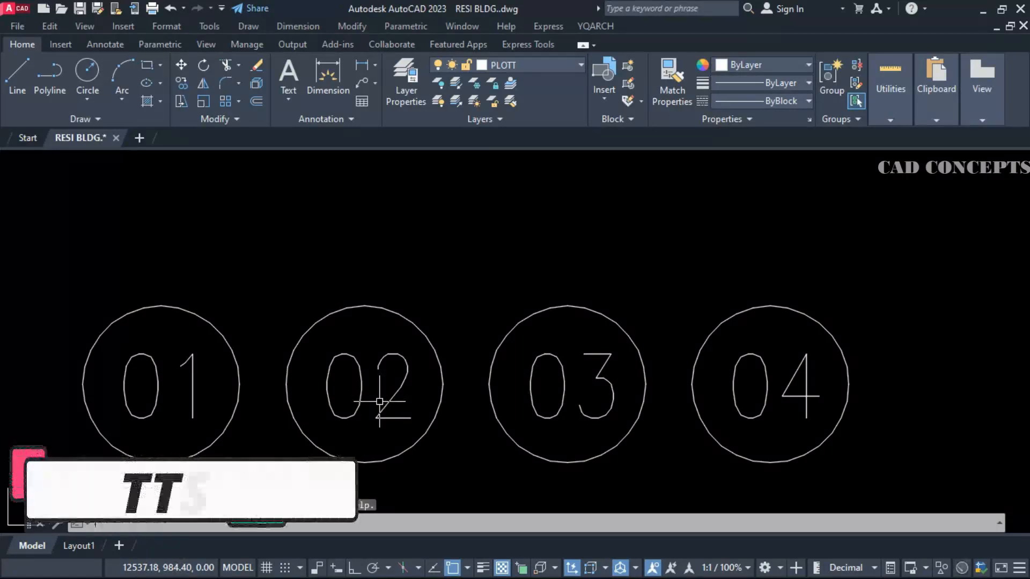
{"action": "key", "text": "Return"}
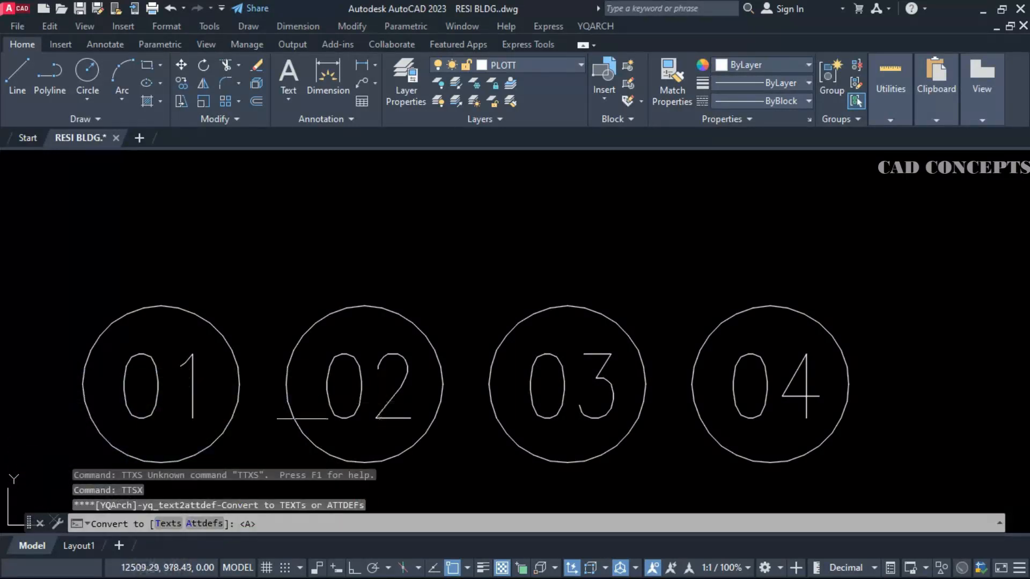
{"action": "left_click", "coordinate": [168, 524]}
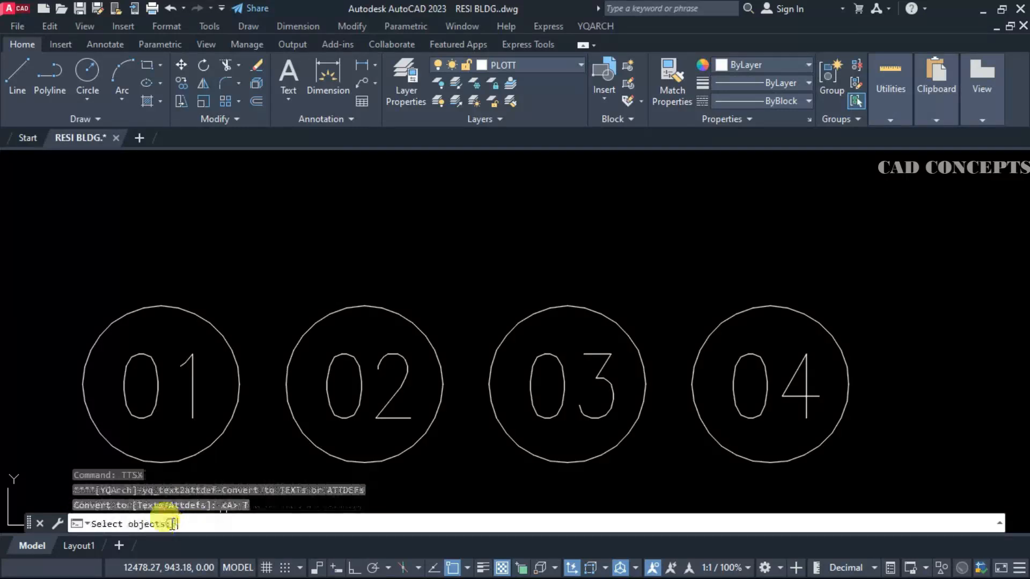
{"action": "left_click", "coordinate": [35, 293]}
{"action": "left_click", "coordinate": [821, 473]}
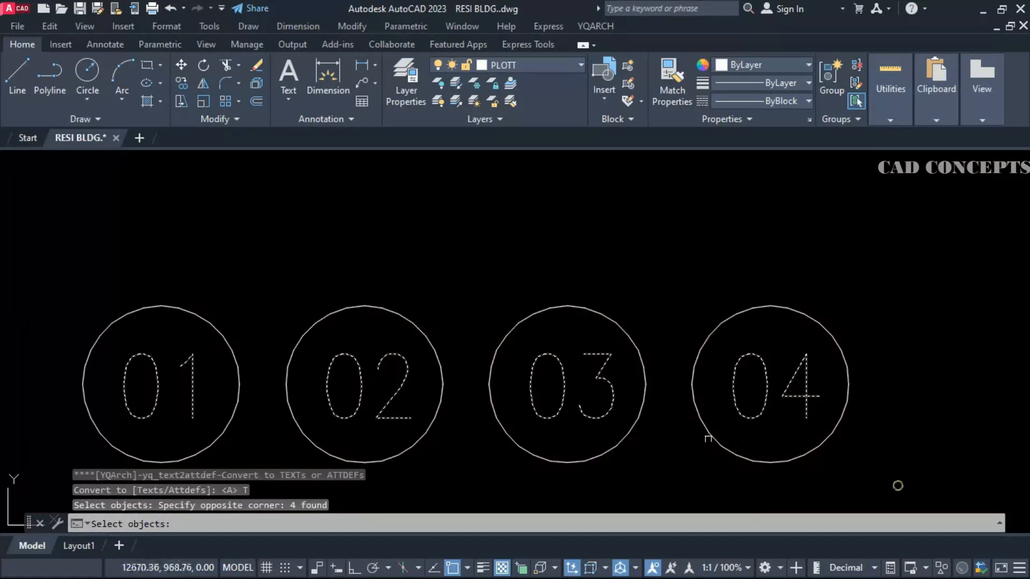
{"action": "key", "text": "Return"}
Step: Open the 02, 03 and 04 objects for editing to check which object type they are, leaving their contents unedited
{"action": "left_click", "coordinate": [413, 396]}
{"action": "left_click", "coordinate": [390, 395]}
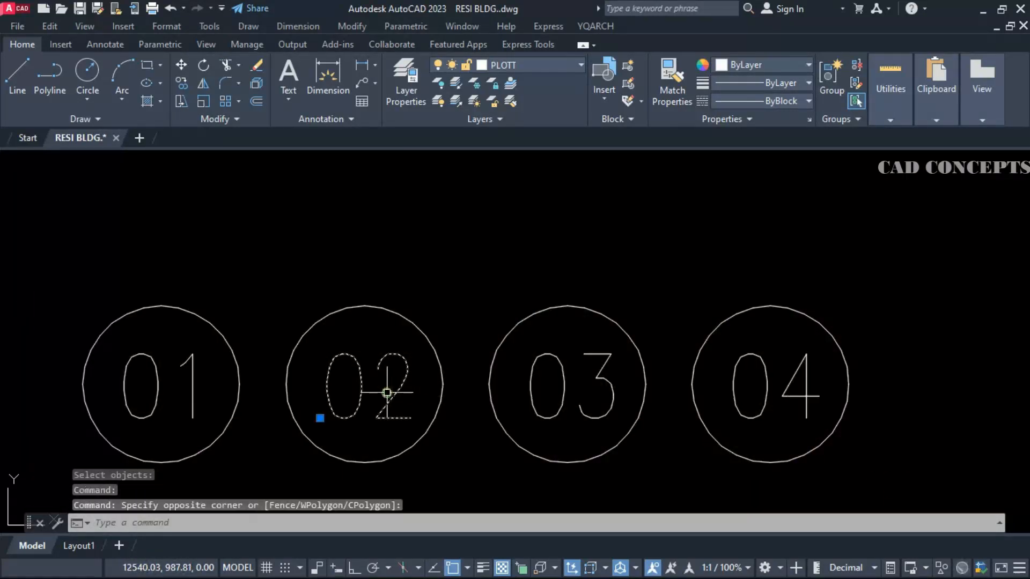
{"action": "double_click", "coordinate": [384, 407]}
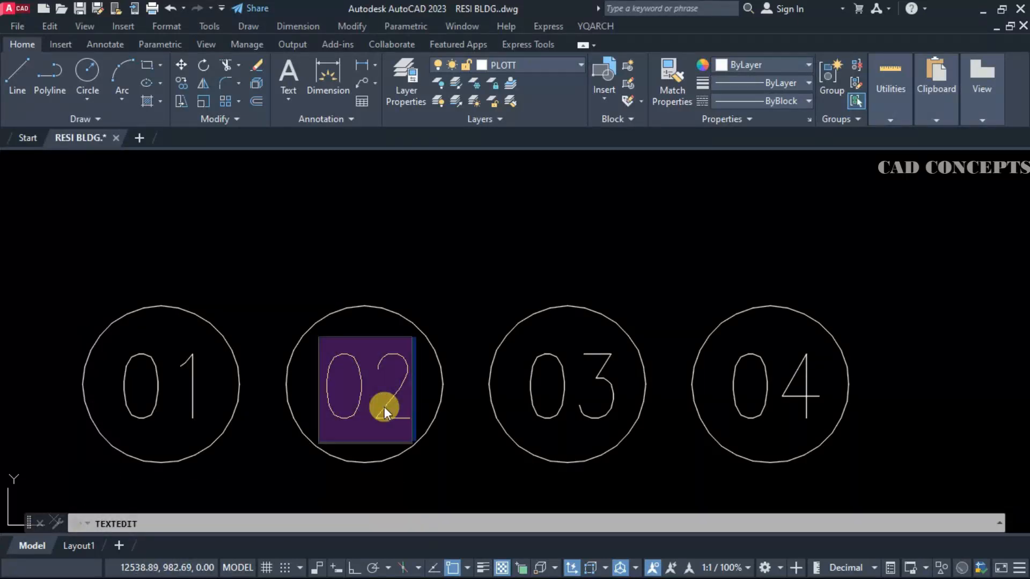
{"action": "key", "text": "Escape"}
{"action": "key", "text": "Escape"}
{"action": "left_click", "coordinate": [565, 391]}
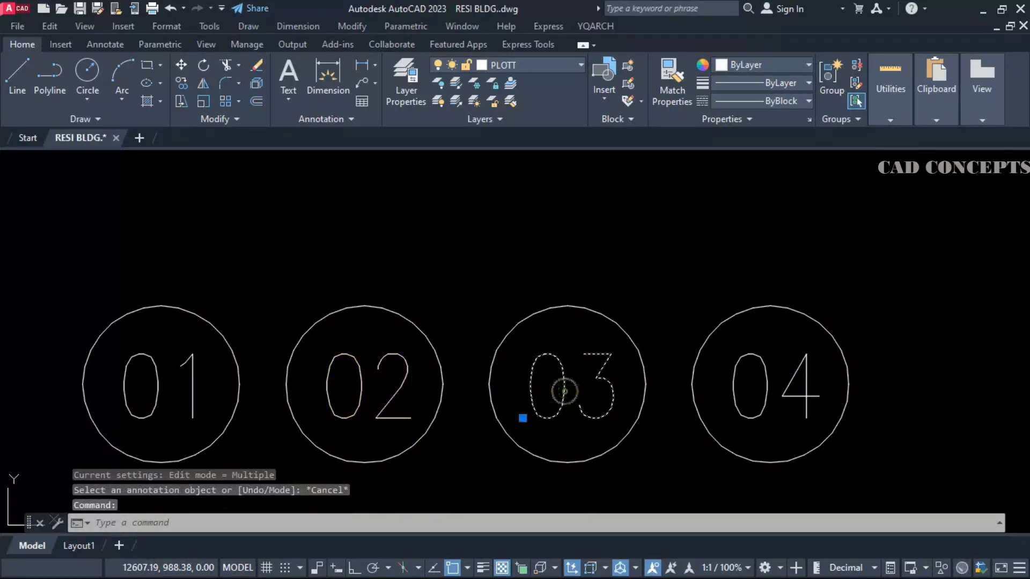
{"action": "double_click", "coordinate": [564, 391]}
{"action": "key", "text": "Escape"}
{"action": "left_click", "coordinate": [768, 387]}
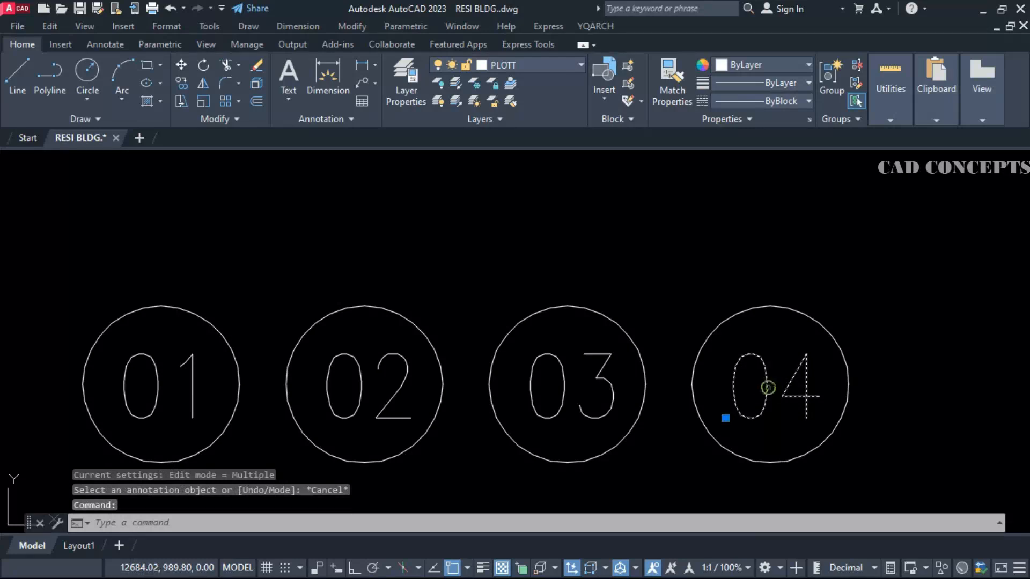
{"action": "double_click", "coordinate": [768, 386]}
{"action": "key", "text": "Escape"}
{"action": "key", "text": "Escape"}
Step: Convert the four circled texts back to attribute definitions using TTSX with the Attdefs option
{"action": "type", "text": "TT"}
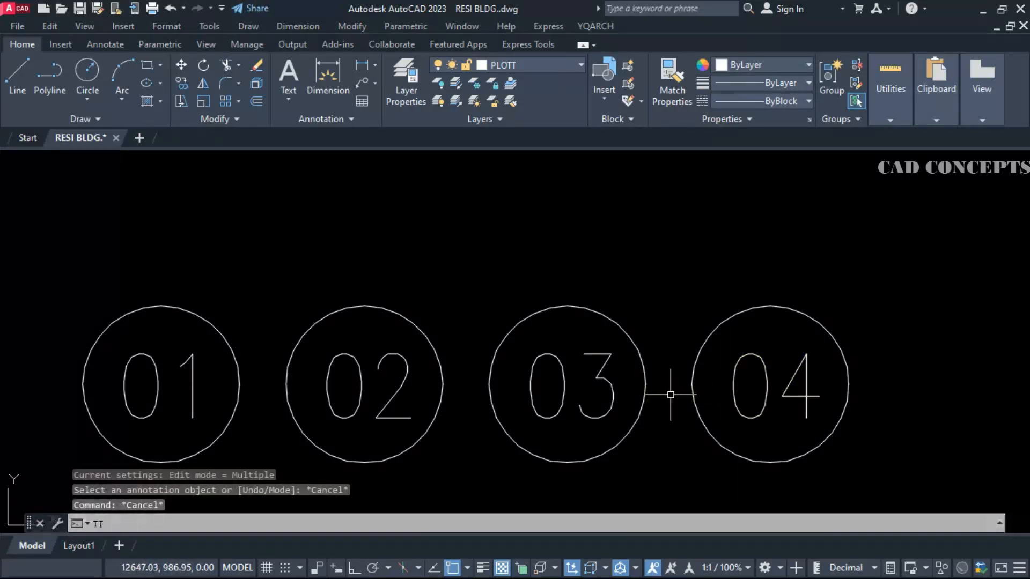
{"action": "type", "text": "SX"}
{"action": "key", "text": "Return"}
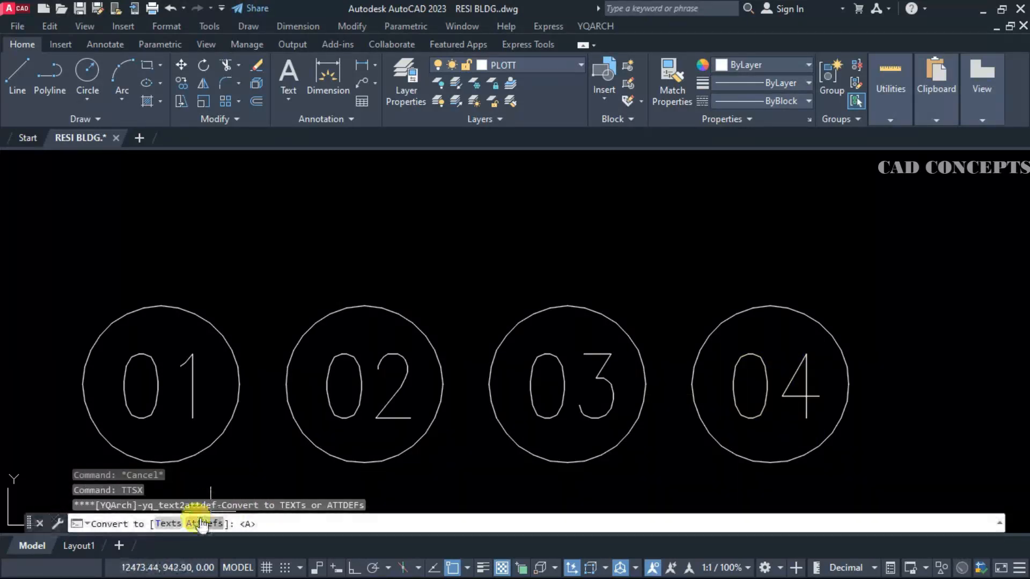
{"action": "left_click", "coordinate": [70, 276]}
{"action": "left_click", "coordinate": [946, 451]}
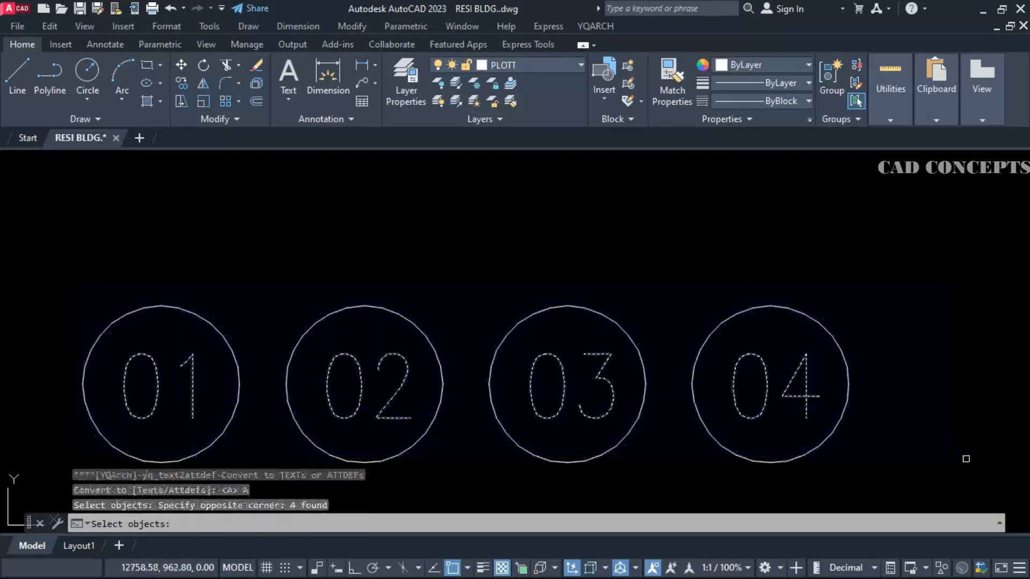
{"action": "key", "text": "Return"}
Step: Inspect the tag, prompt and default of the attribute definitions in circles 04, 02 and 01
{"action": "double_click", "coordinate": [766, 400]}
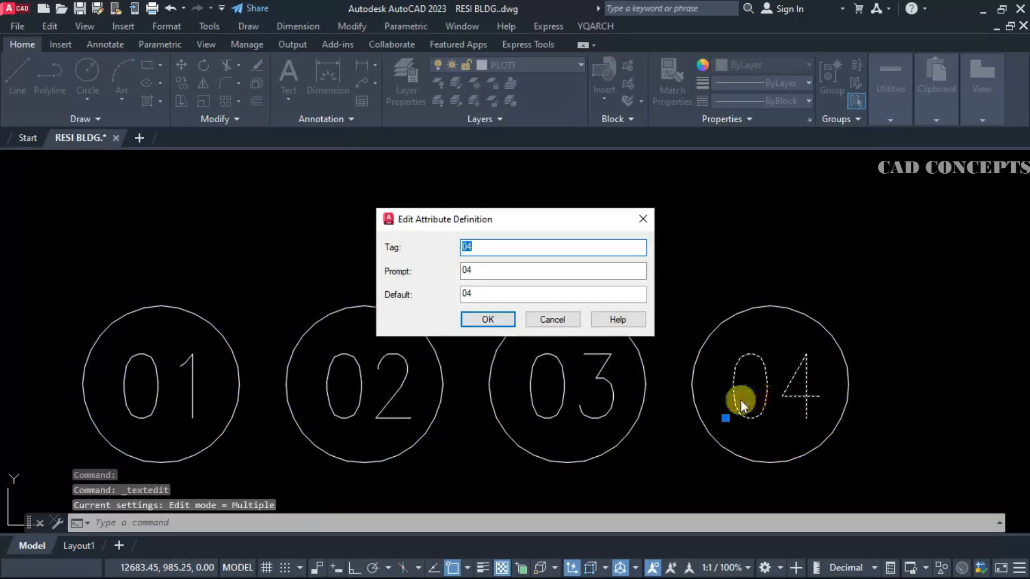
{"action": "key", "text": "Return"}
{"action": "key", "text": "Return"}
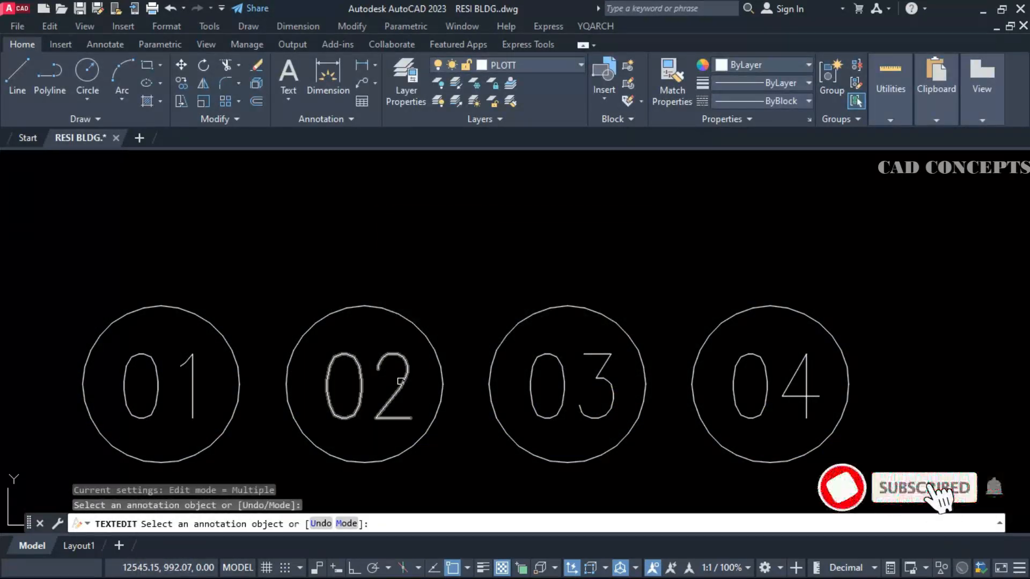
{"action": "double_click", "coordinate": [401, 379]}
{"action": "key", "text": "Return"}
{"action": "double_click", "coordinate": [200, 397]}
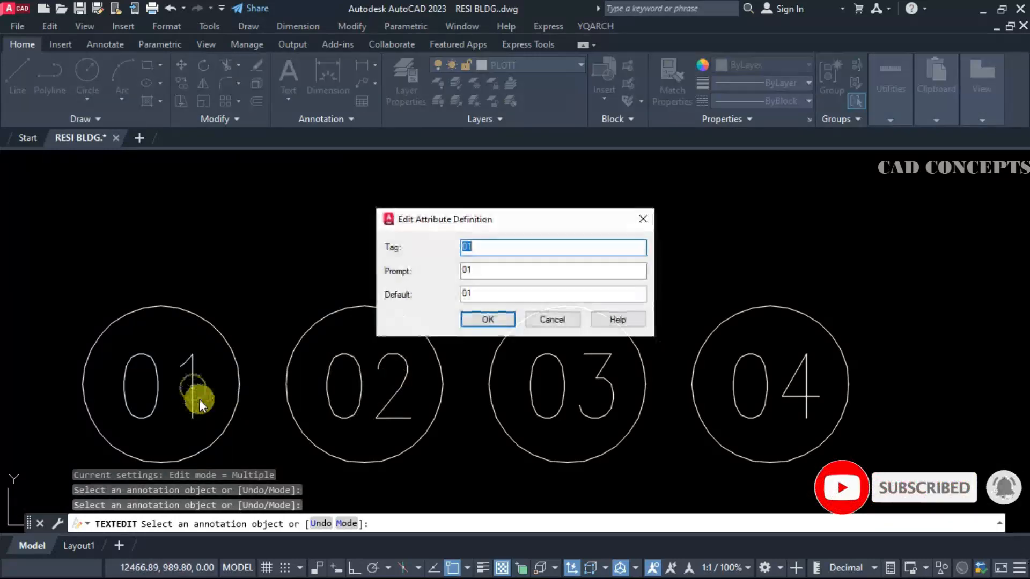
{"action": "key", "text": "Escape"}
{"action": "key", "text": "Escape"}
{"action": "key", "text": "Escape"}
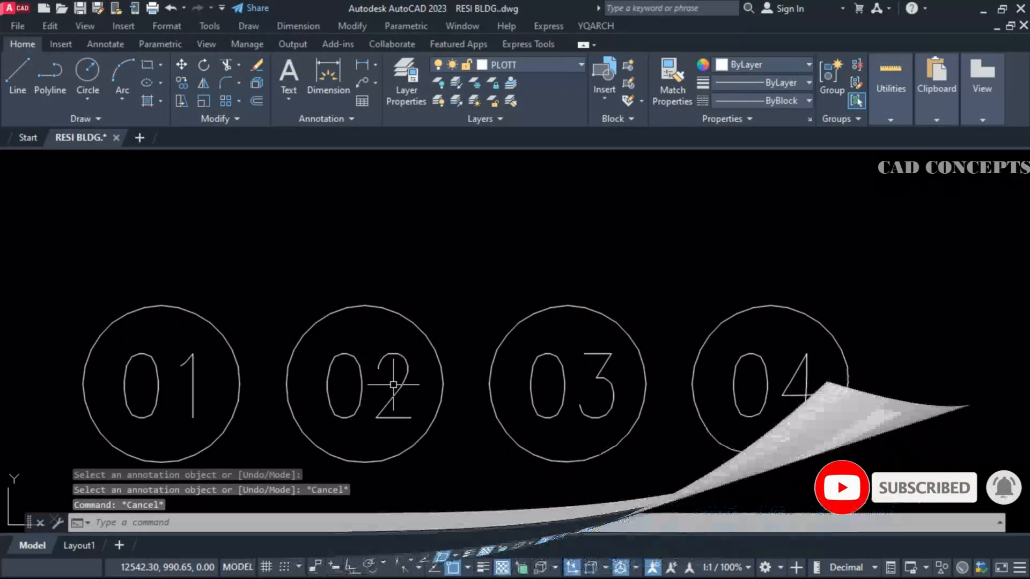
{"action": "middle_click_drag", "start_coordinate": [562, 360], "coordinate": [544, 421]}
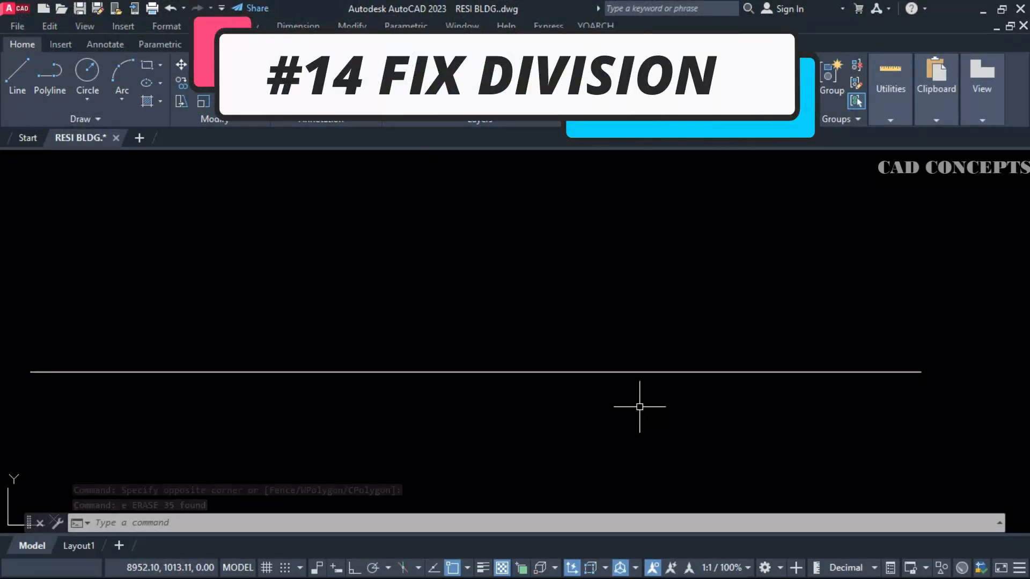
Step: Break the horizontal line into 10 equal parts with DF, inserting double lines 100 long with a gap of 10
{"action": "type", "text": "df"}
{"action": "key", "text": "Return"}
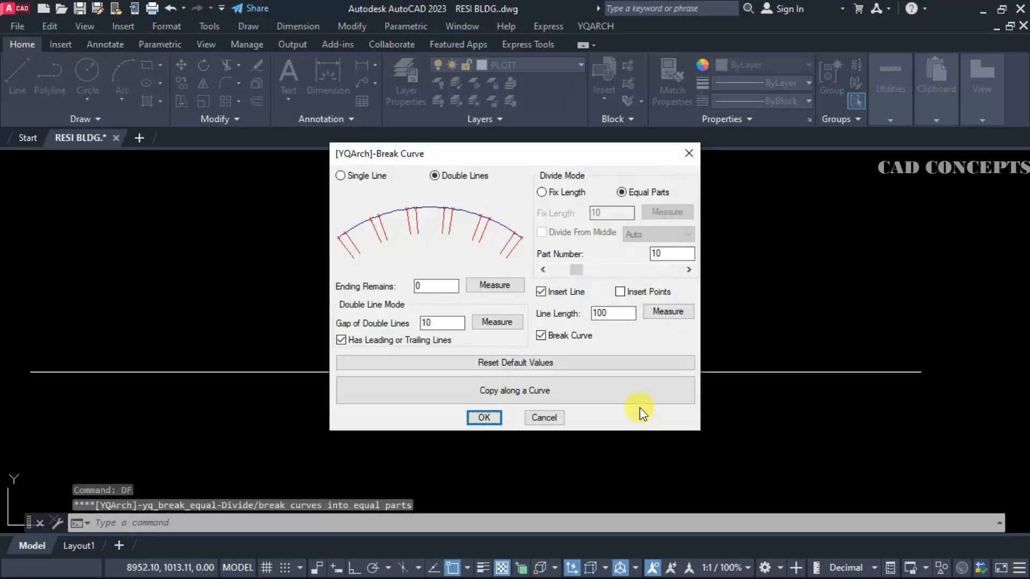
{"action": "left_click", "coordinate": [349, 177]}
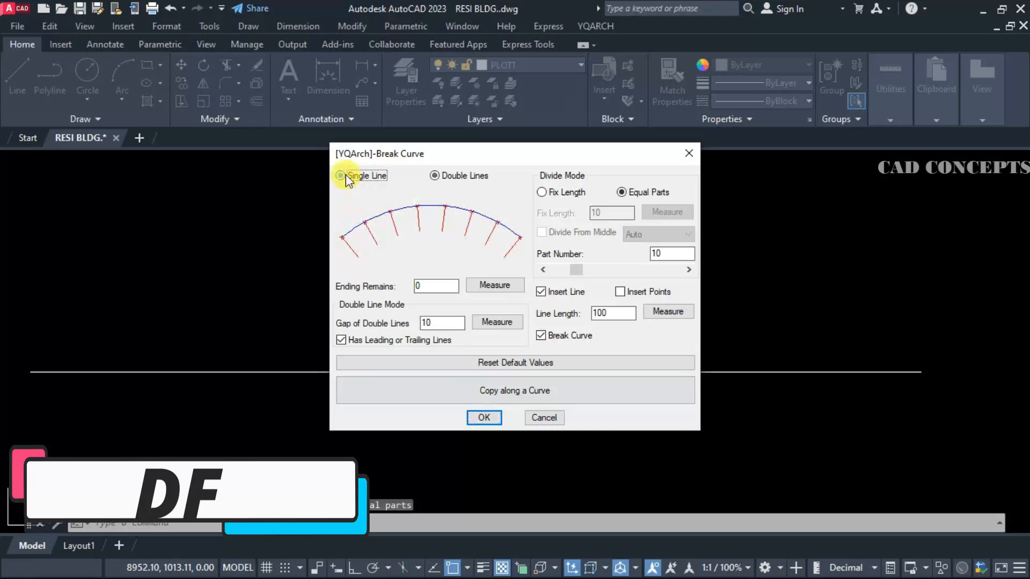
{"action": "left_click", "coordinate": [434, 177]}
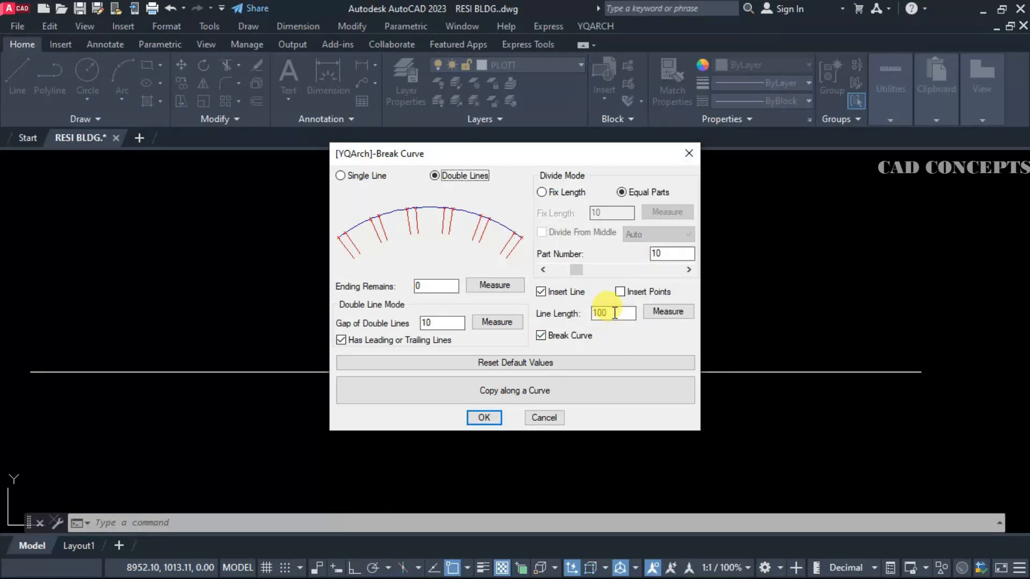
{"action": "left_click", "coordinate": [483, 418]}
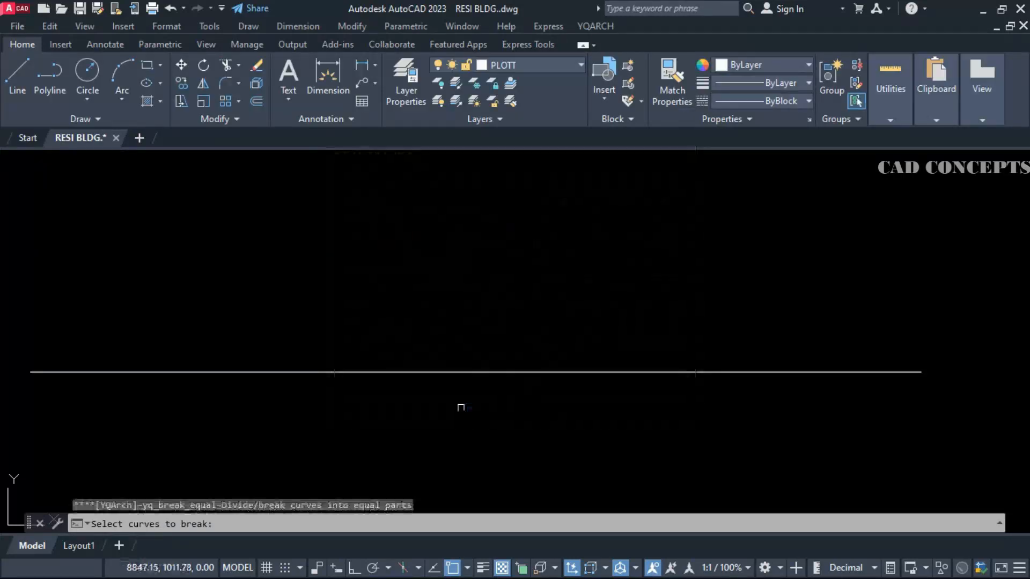
{"action": "left_click", "coordinate": [446, 372]}
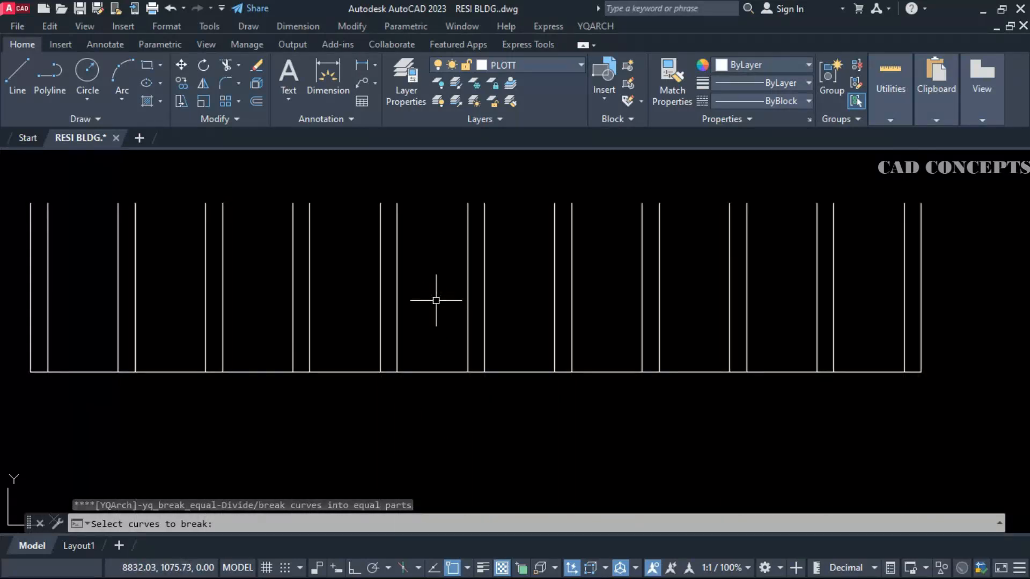
Step: Select several neighbouring segments of the divided base line to examine where it is broken
{"action": "left_click", "coordinate": [302, 370]}
{"action": "left_click", "coordinate": [273, 372]}
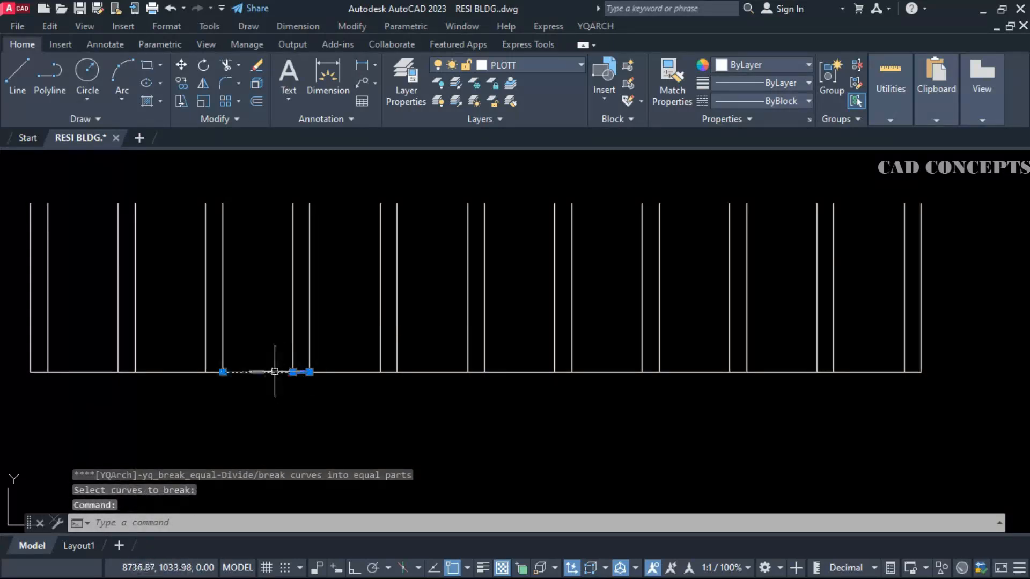
{"action": "left_click", "coordinate": [345, 372]}
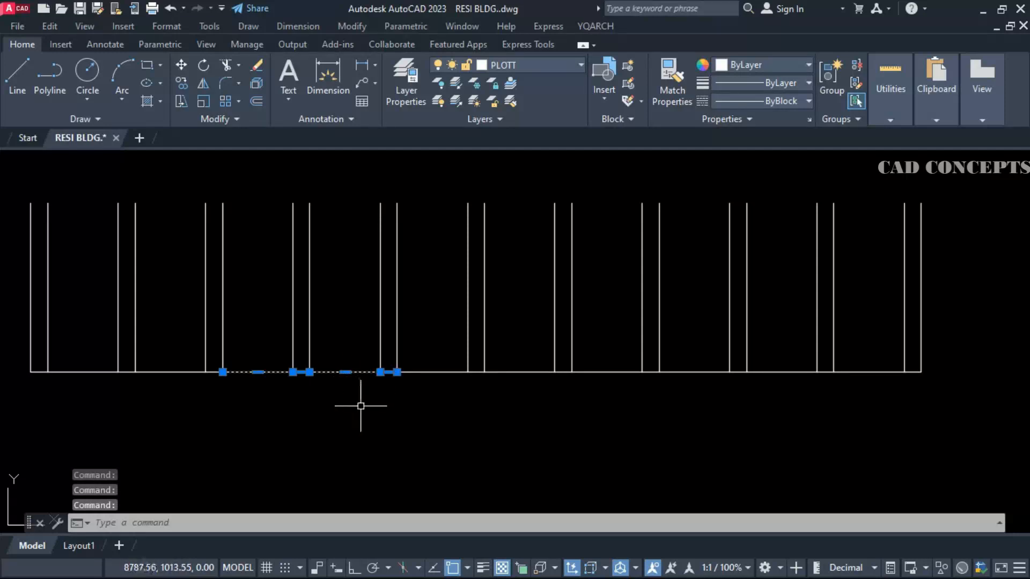
Step: Dimension the spacing of all the double lines by intersections with DDXX, aligning the dimensions at the base line's end
{"action": "type", "text": "ddxx"}
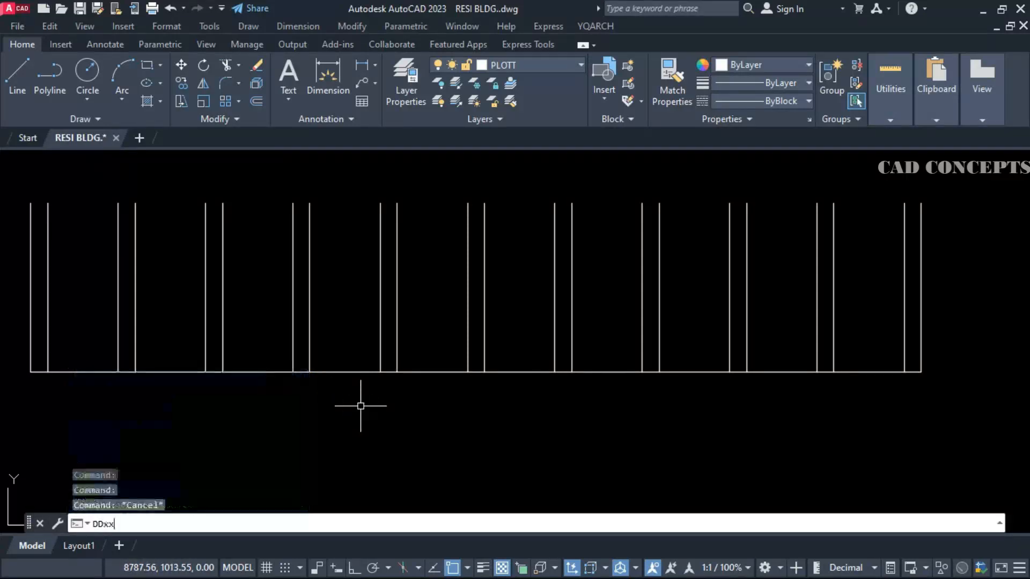
{"action": "key", "text": "Return"}
{"action": "left_click", "coordinate": [22, 320]}
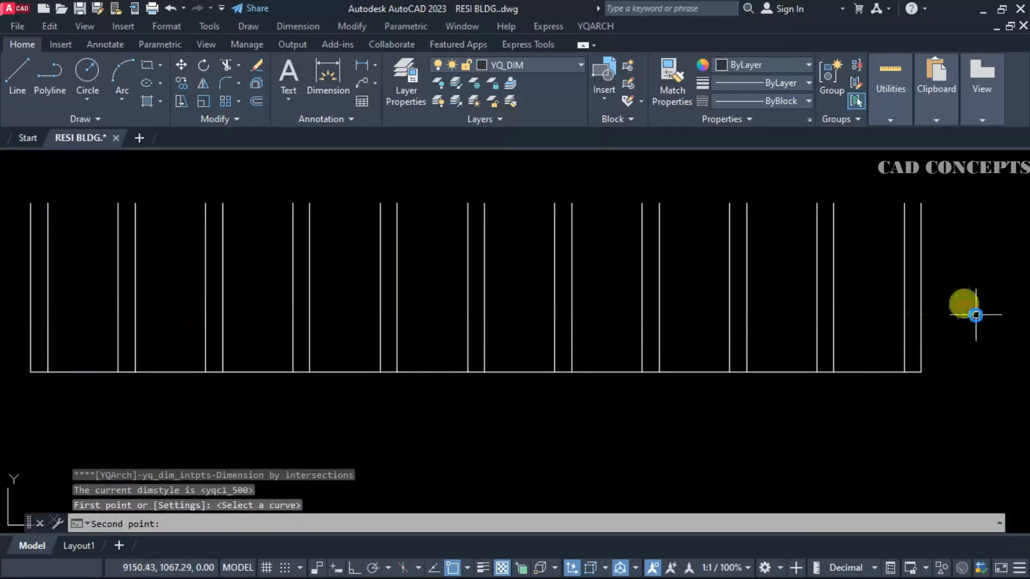
{"action": "left_click", "coordinate": [976, 287]}
{"action": "left_click", "coordinate": [975, 287]}
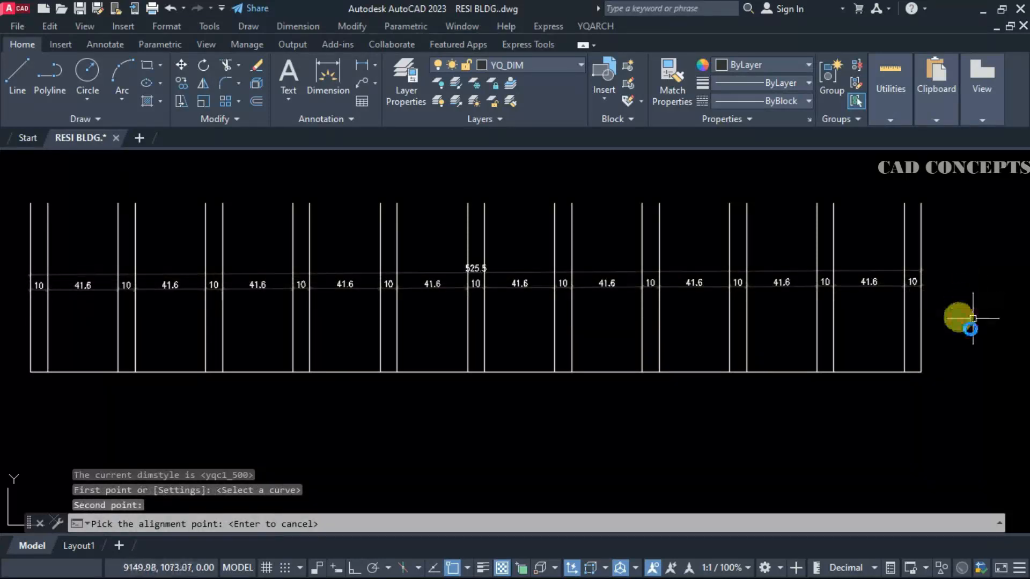
{"action": "left_click", "coordinate": [923, 375]}
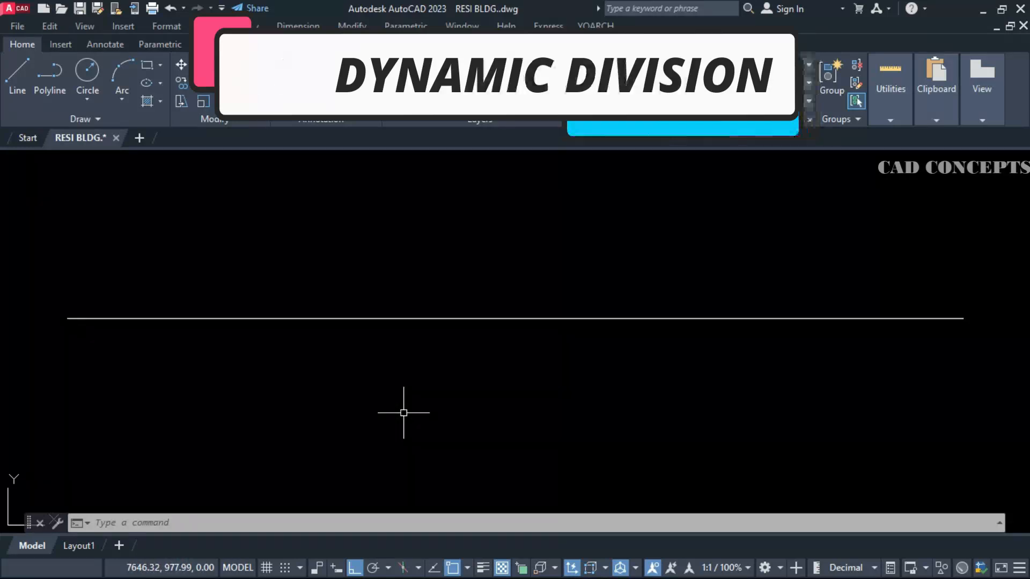
Step: Divide the horizontal line between its endpoints into 18 equal parts using DFX in dynamic mode, with Ortho off
{"action": "type", "text": "dfx"}
{"action": "key", "text": "Return"}
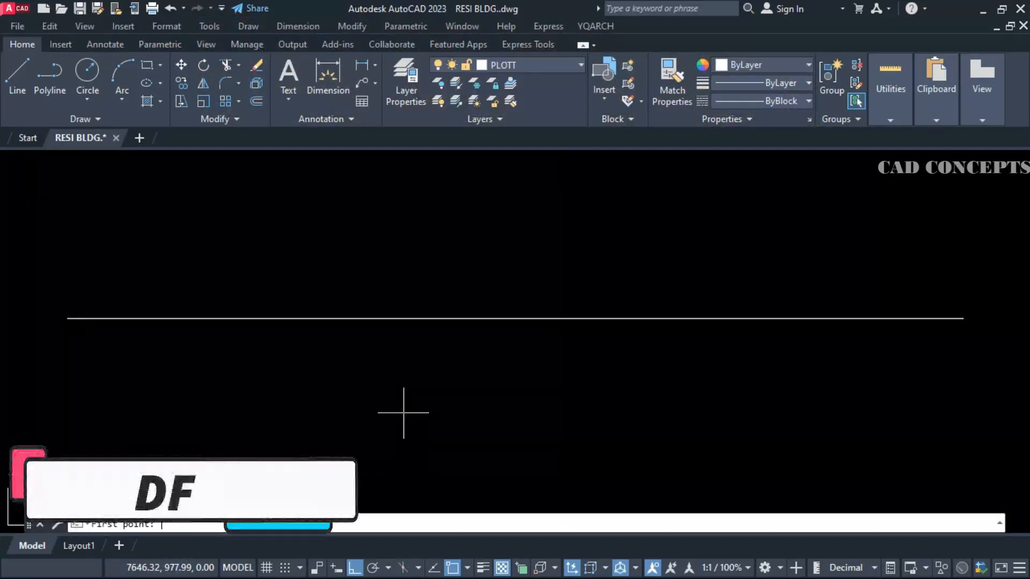
{"action": "left_click", "coordinate": [72, 320]}
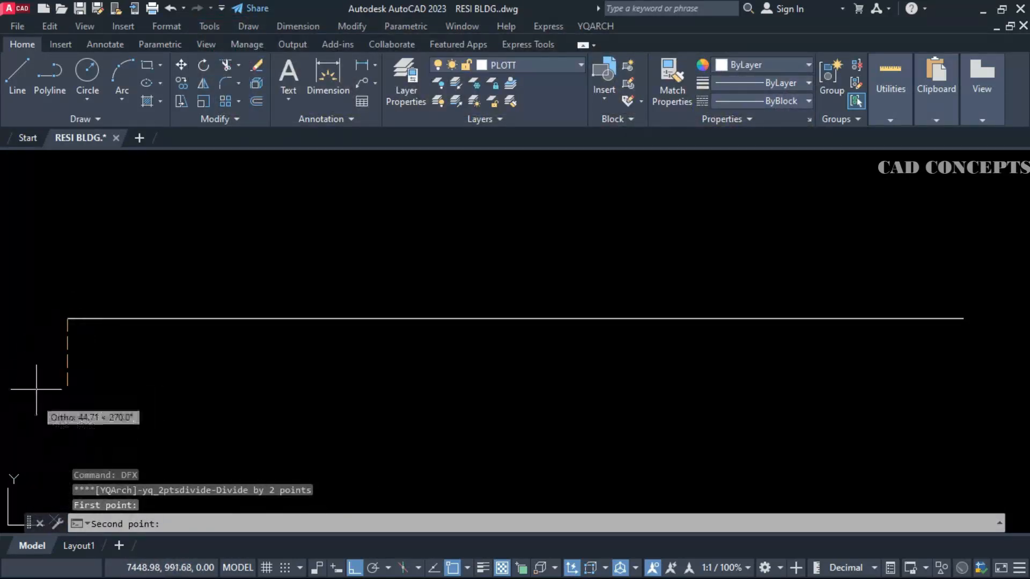
{"action": "key", "text": "F8"}
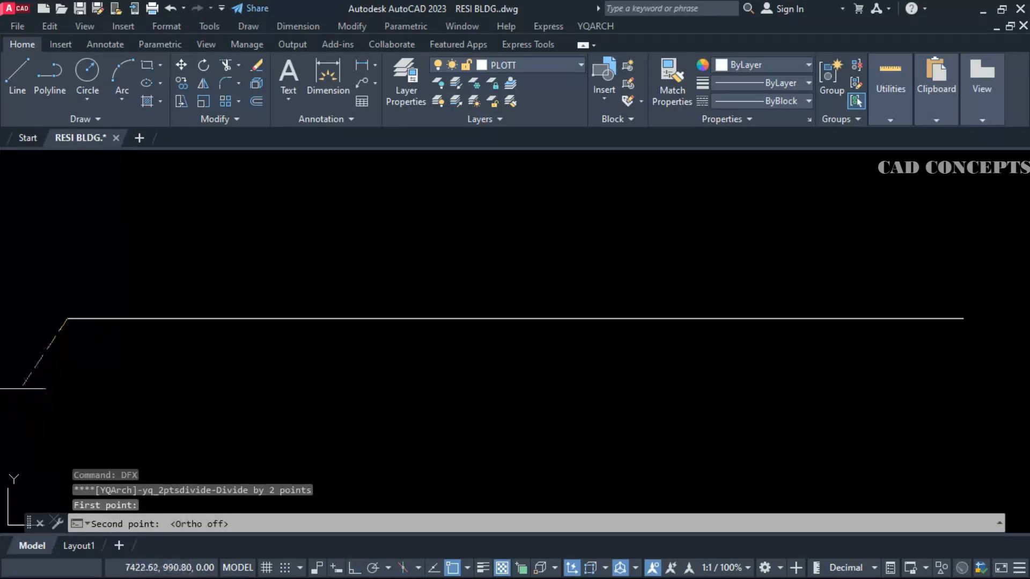
{"action": "left_click", "coordinate": [963, 319]}
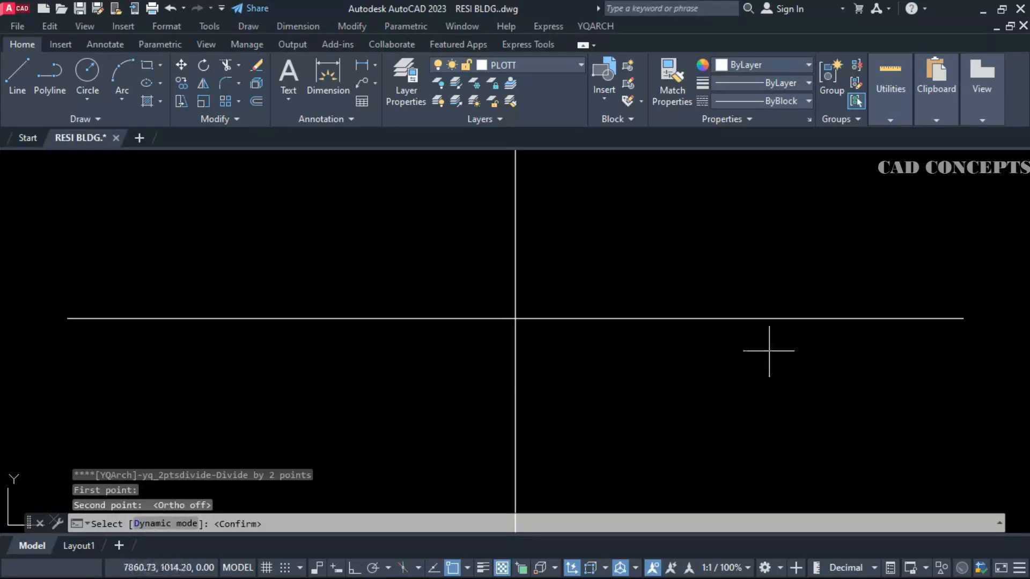
{"action": "left_click", "coordinate": [161, 524]}
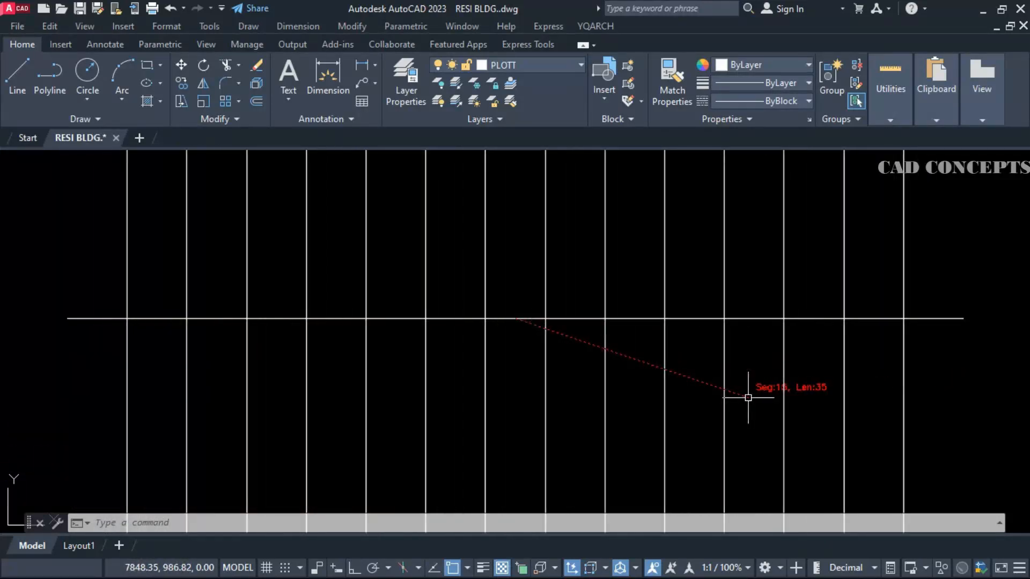
{"action": "middle_click_drag", "start_coordinate": [670, 385], "coordinate": [669, 419]}
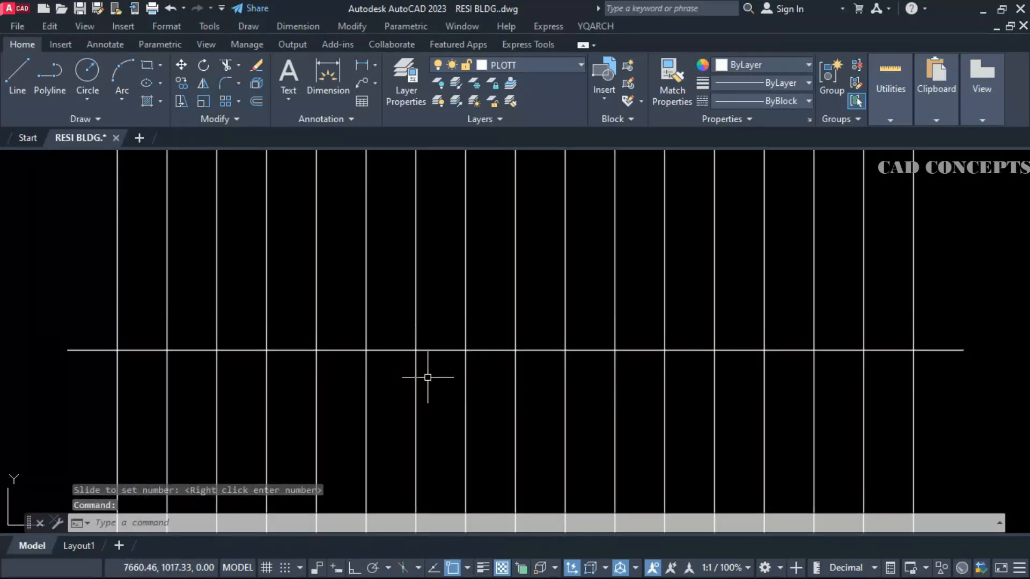
Step: Dimension the spacing of the vertical division lines by intersections with DDXX, picking points across them above the horizontal line
{"action": "type", "text": "ddxx"}
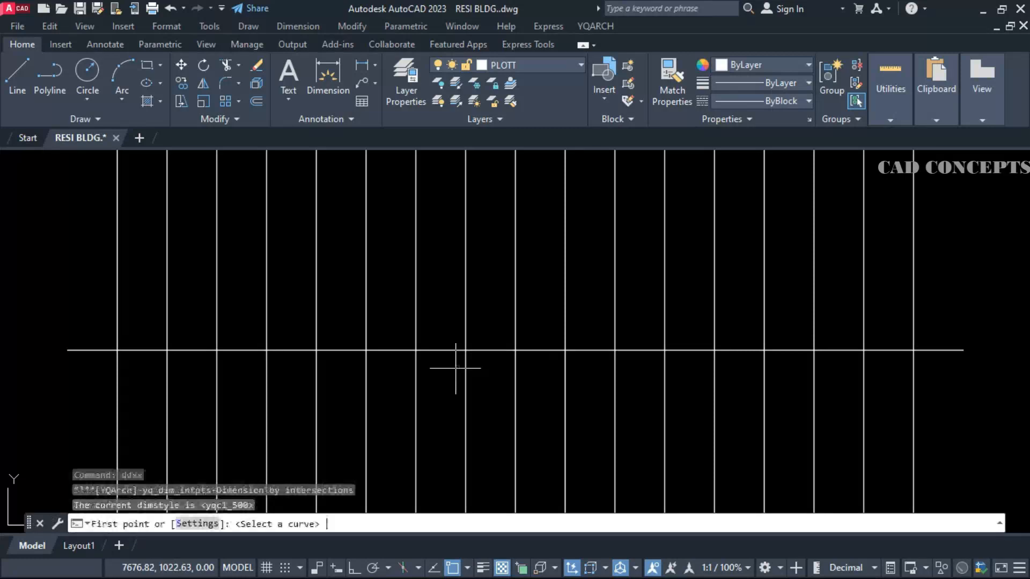
{"action": "left_click", "coordinate": [953, 288]}
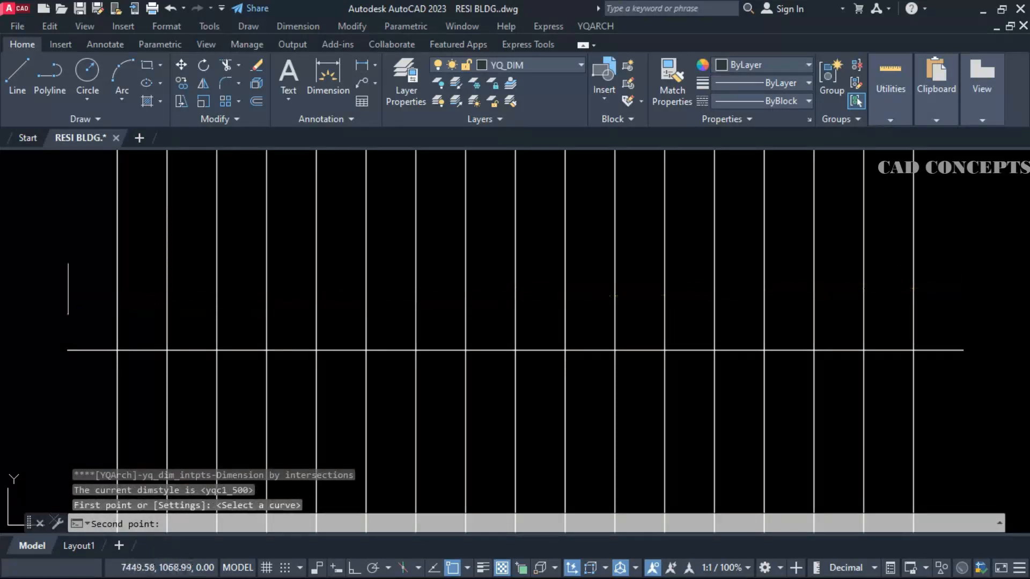
{"action": "left_click", "coordinate": [68, 289]}
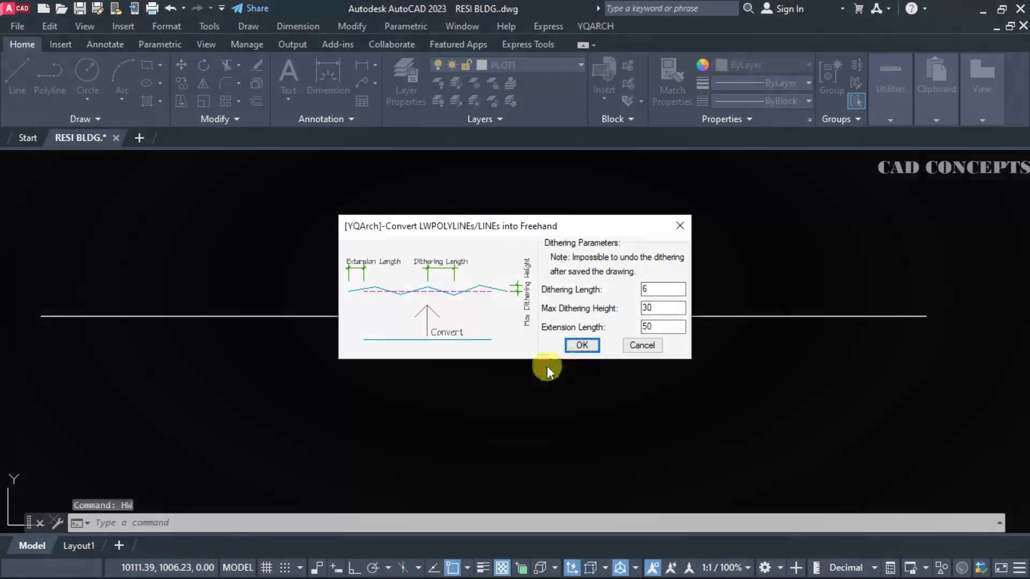
Step: Convert the horizontal line into a freehand line with HW, using dithering length 6, maximum dithering height 30 and extension length 50
{"action": "key", "text": "Return"}
{"action": "left_click", "coordinate": [533, 315]}
{"action": "key", "text": "Return"}
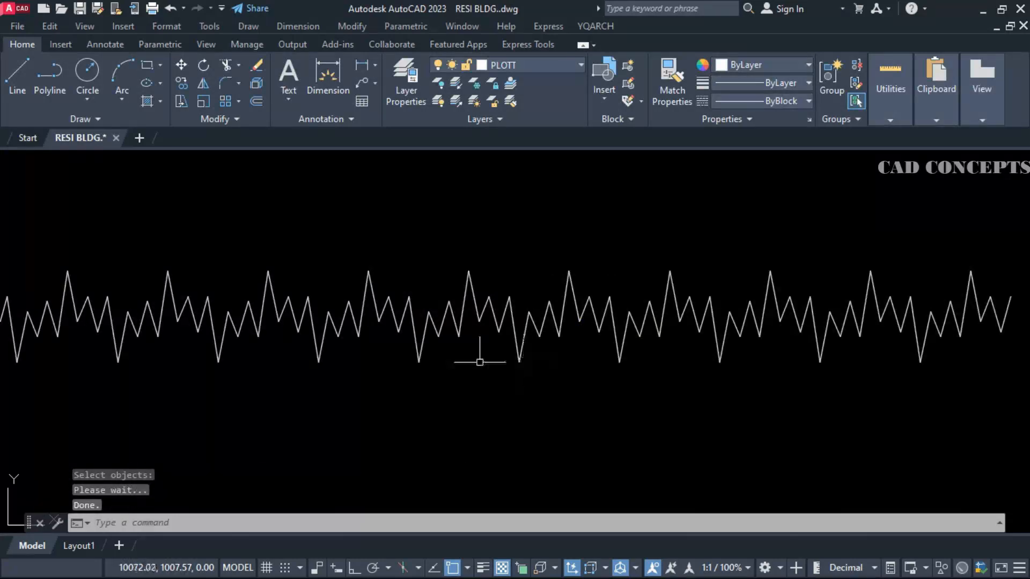
{"action": "scroll", "coordinate": [438, 368], "scroll_direction": "down", "scroll_amount": 2}
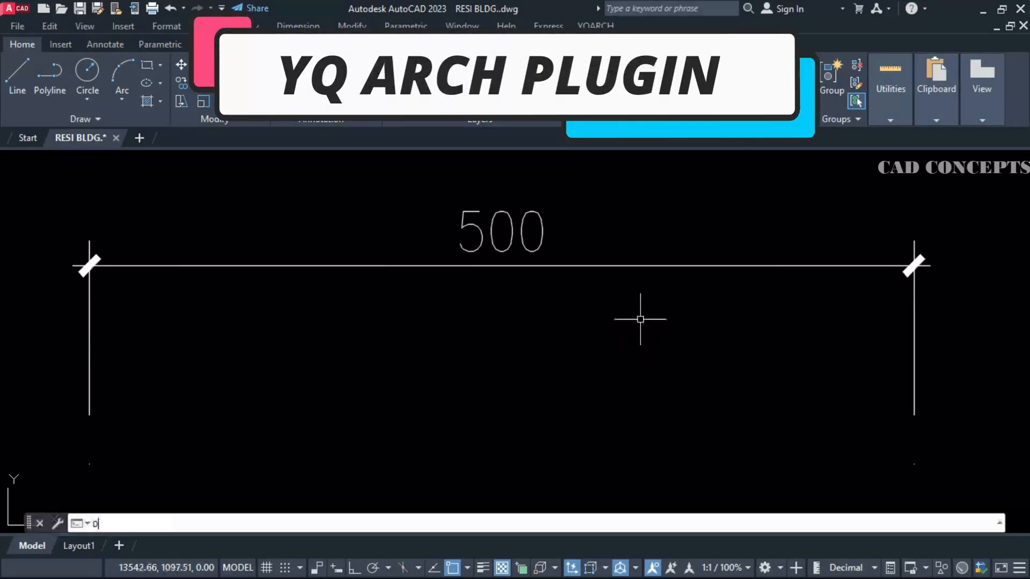
Step: Split the 500 dimension into consecutive 100 segments by picking split points along its dimension line
{"action": "key", "text": "Return"}
{"action": "type", "text": "S"}
{"action": "key", "text": "Return"}
{"action": "left_click", "coordinate": [484, 329]}
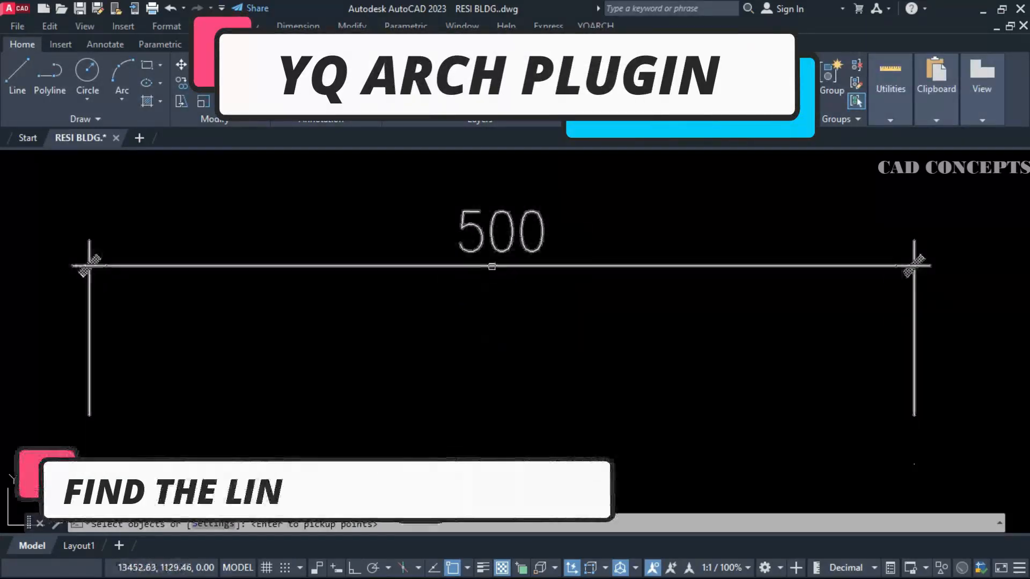
{"action": "left_click", "coordinate": [419, 265]}
{"action": "left_click", "coordinate": [584, 265]}
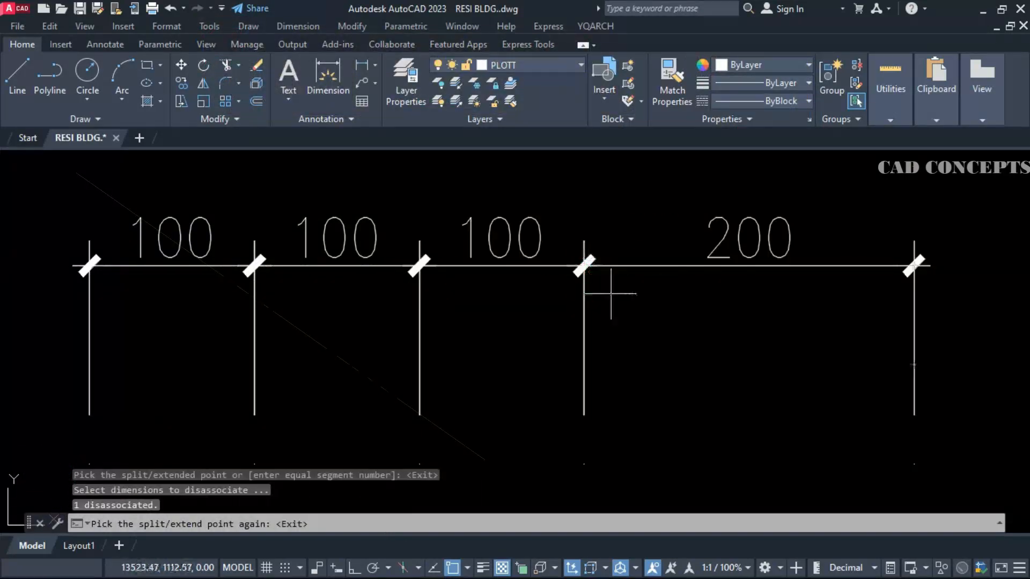
{"action": "left_click", "coordinate": [749, 265]}
{"action": "key", "text": "Return"}
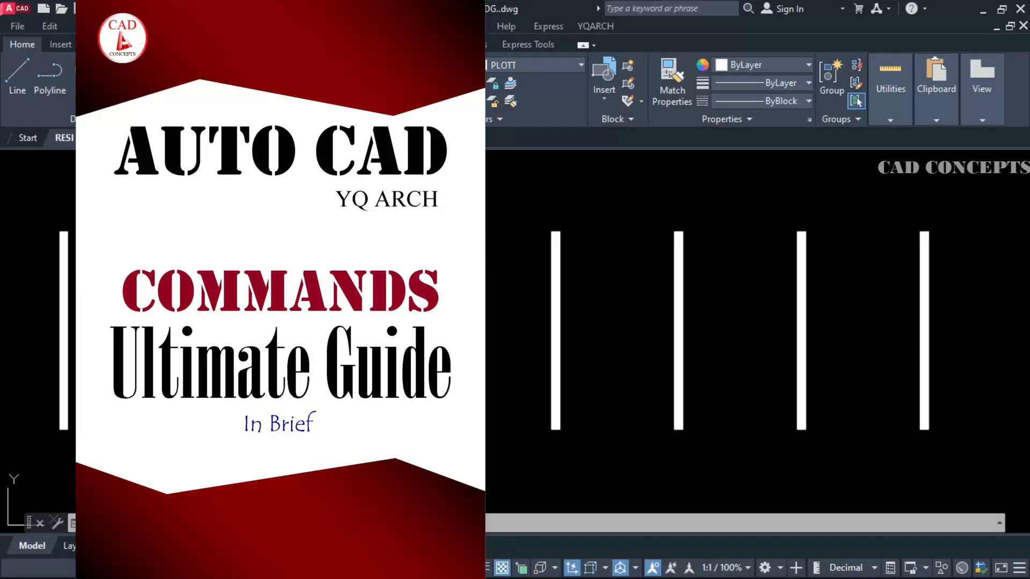
Step: Dimension the row of vertical bars by intersections, accepting the command's settings and including an overall dimension
{"action": "key", "text": "Return"}
{"action": "type", "text": "s"}
{"action": "key", "text": "Return"}
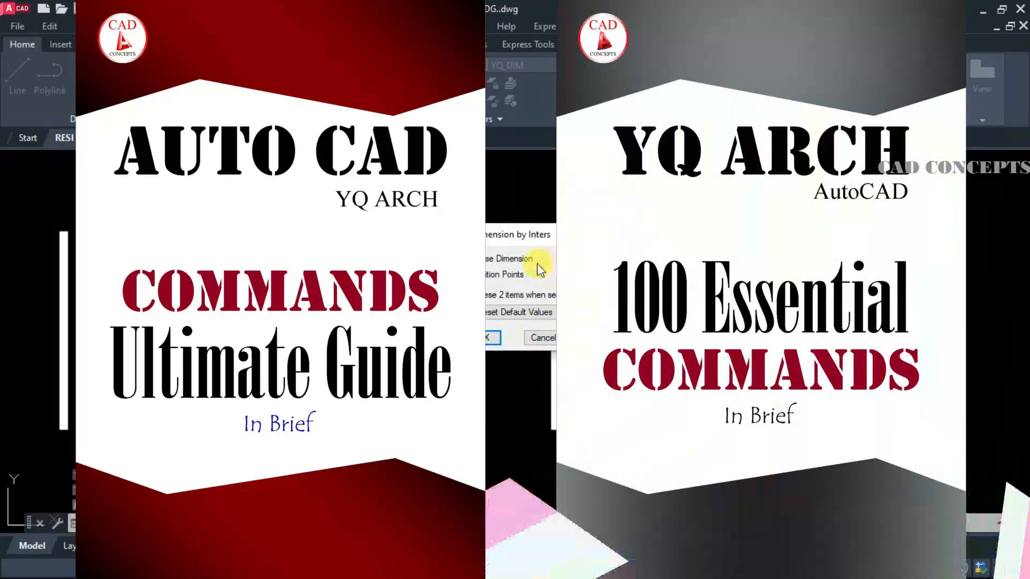
{"action": "left_click", "coordinate": [482, 338]}
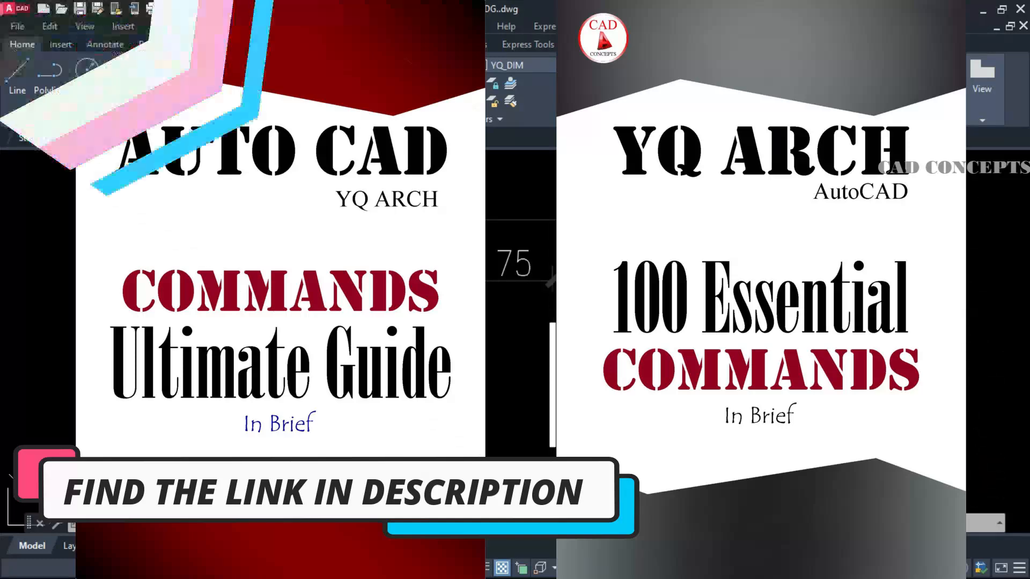
{"action": "key", "text": "Escape"}
{"action": "middle_click_drag", "start_coordinate": [957, 371], "coordinate": [769, 378]}
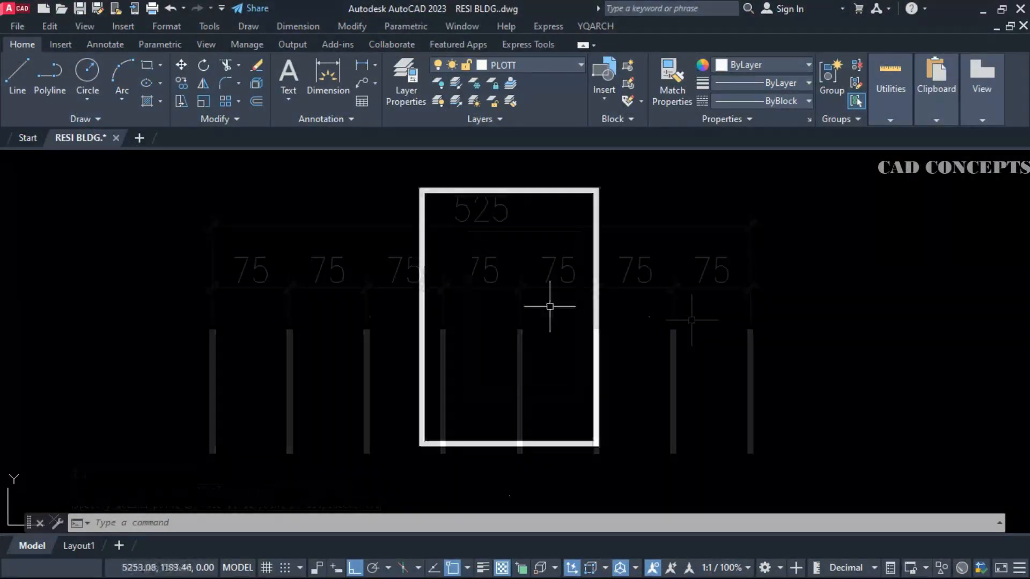
Step: Insert single index symbols numbered 1 to 4 below, above, right and left of the rectangle, each arrow pointing towards it
{"action": "middle_click_drag", "start_coordinate": [550, 306], "coordinate": [553, 323]}
{"action": "type", "text": "I"}
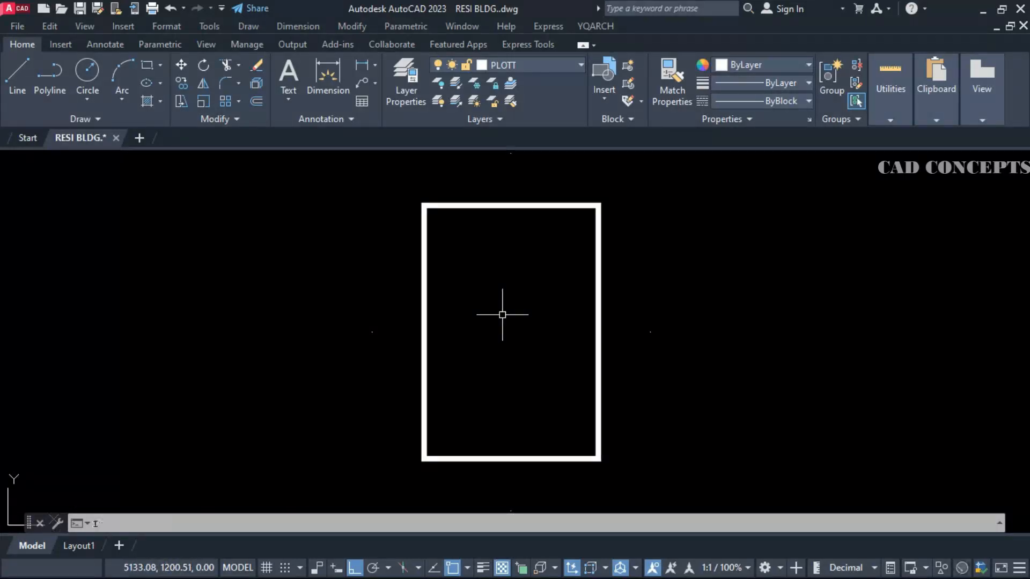
{"action": "type", "text": "I"}
{"action": "key", "text": "Return"}
{"action": "scroll", "coordinate": [502, 315], "scroll_direction": "down", "scroll_amount": 2}
{"action": "left_click", "coordinate": [202, 523]}
{"action": "type", "text": "1"}
{"action": "key", "text": "Return"}
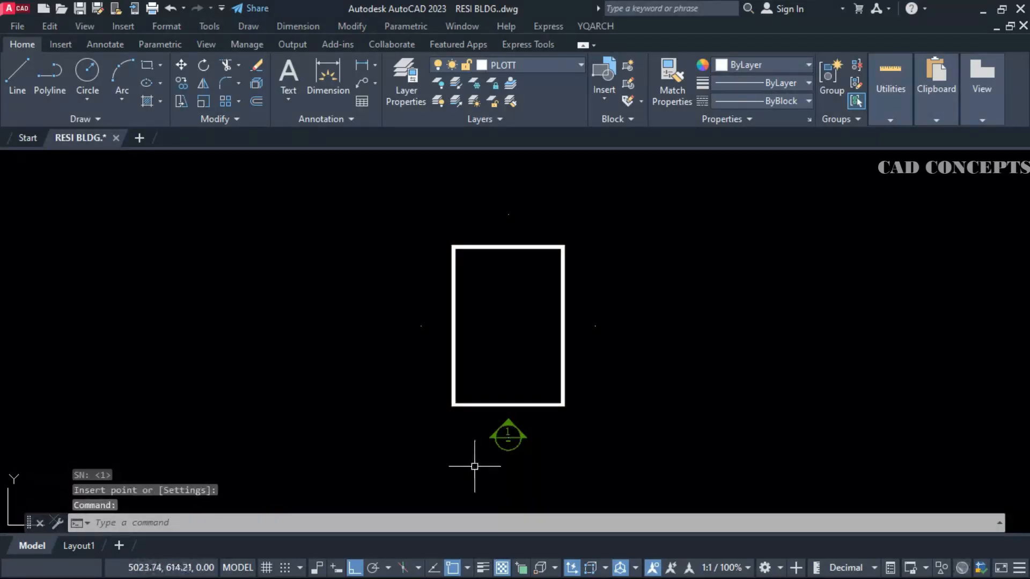
{"action": "type", "text": "I2"}
{"action": "key", "text": "Return"}
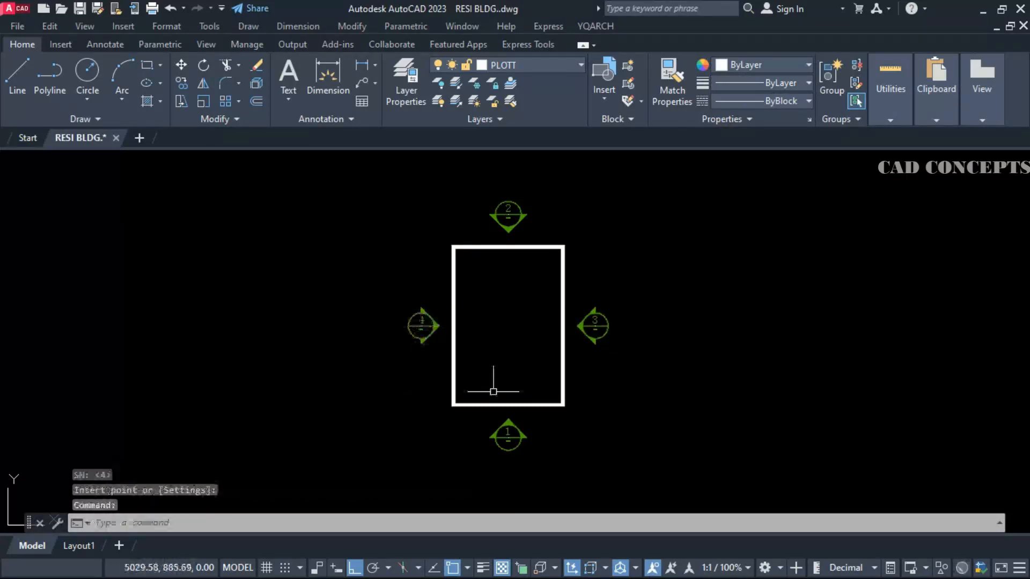
Step: Copy the placement point at symbol 4 to the rectangle's centre and insert a four-way index symbol there with I4, starting at 5
{"action": "type", "text": "co"}
{"action": "key", "text": "Return"}
{"action": "double_click", "coordinate": [420, 326]}
{"action": "key", "text": "Escape"}
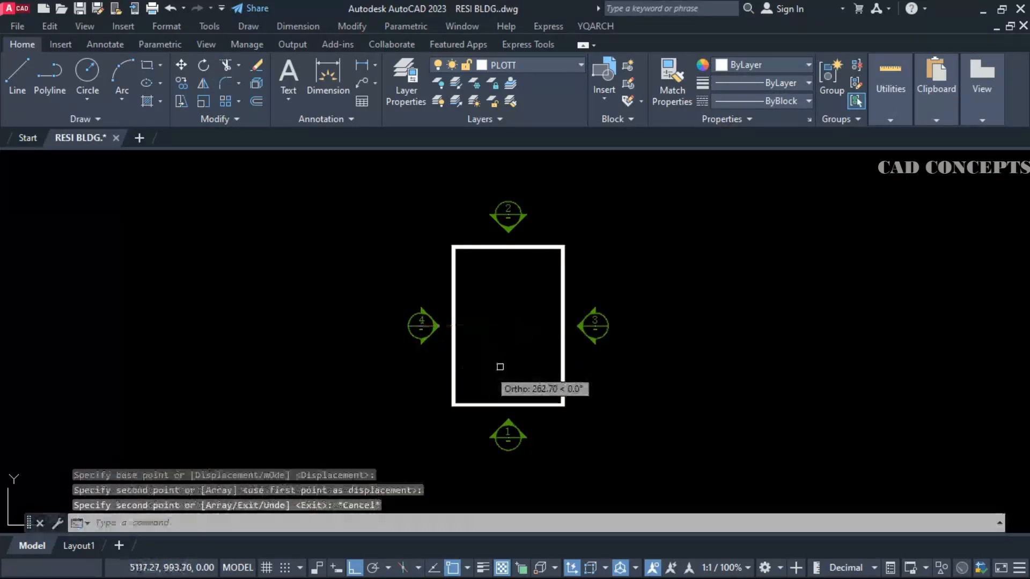
{"action": "type", "text": "I4"}
{"action": "key", "text": "Return"}
{"action": "left_click", "coordinate": [508, 327]}
{"action": "scroll", "coordinate": [486, 373], "scroll_direction": "up", "scroll_amount": 2}
{"action": "scroll", "coordinate": [504, 365], "scroll_direction": "down", "scroll_amount": 2}
{"action": "scroll", "coordinate": [507, 228], "scroll_direction": "up", "scroll_amount": 3}
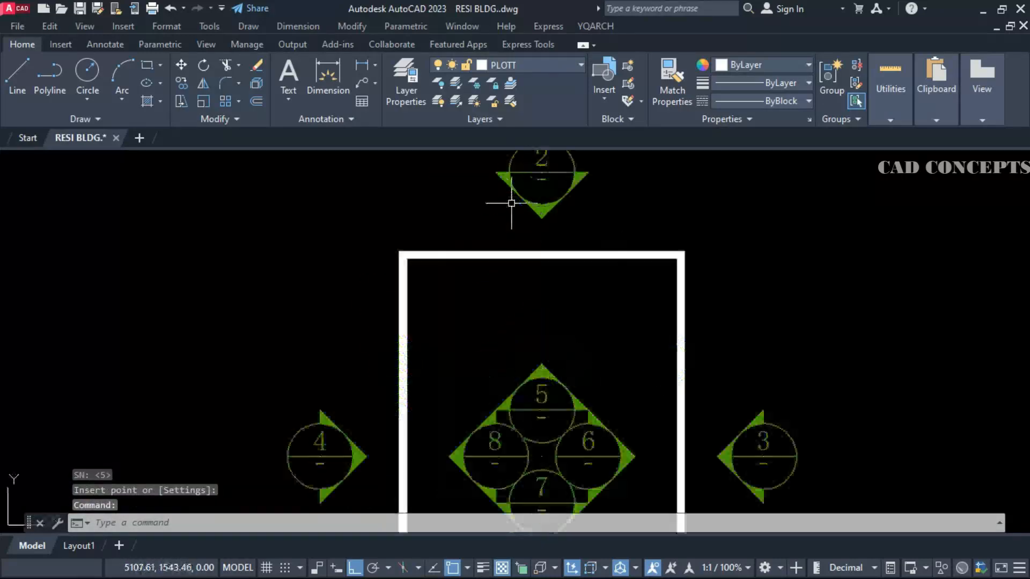
{"action": "scroll", "coordinate": [508, 212], "scroll_direction": "down", "scroll_amount": 3}
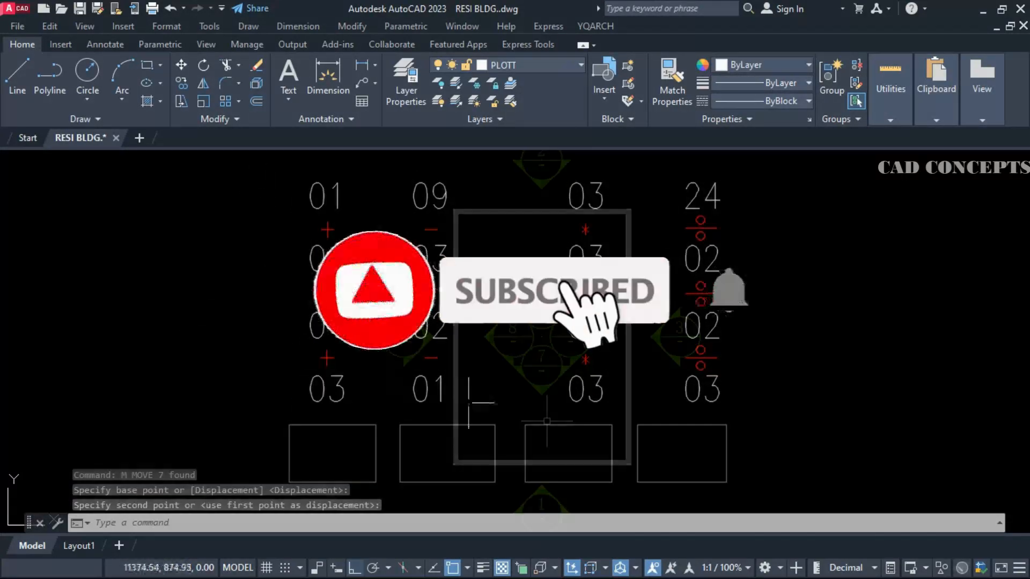
Step: Move the multiplication column of numbers and operator signs slightly to the left, between the subtraction and division columns
{"action": "left_click", "coordinate": [639, 404]}
{"action": "left_click", "coordinate": [539, 185]}
{"action": "type", "text": "m"}
{"action": "key", "text": "Return"}
{"action": "left_click", "coordinate": [589, 287]}
{"action": "left_click", "coordinate": [574, 288]}
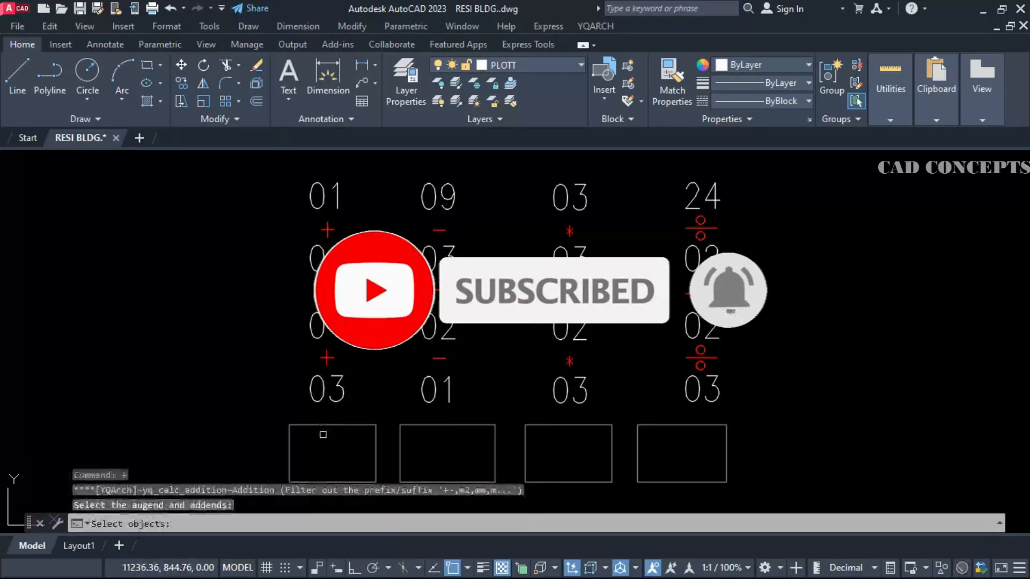
Step: Add up the numbers in the first column with the + command and place the sum in the box beneath it
{"action": "left_click", "coordinate": [296, 166]}
{"action": "left_click", "coordinate": [358, 453]}
{"action": "key", "text": "Return"}
{"action": "left_click", "coordinate": [288, 424]}
{"action": "left_click", "coordinate": [376, 482]}
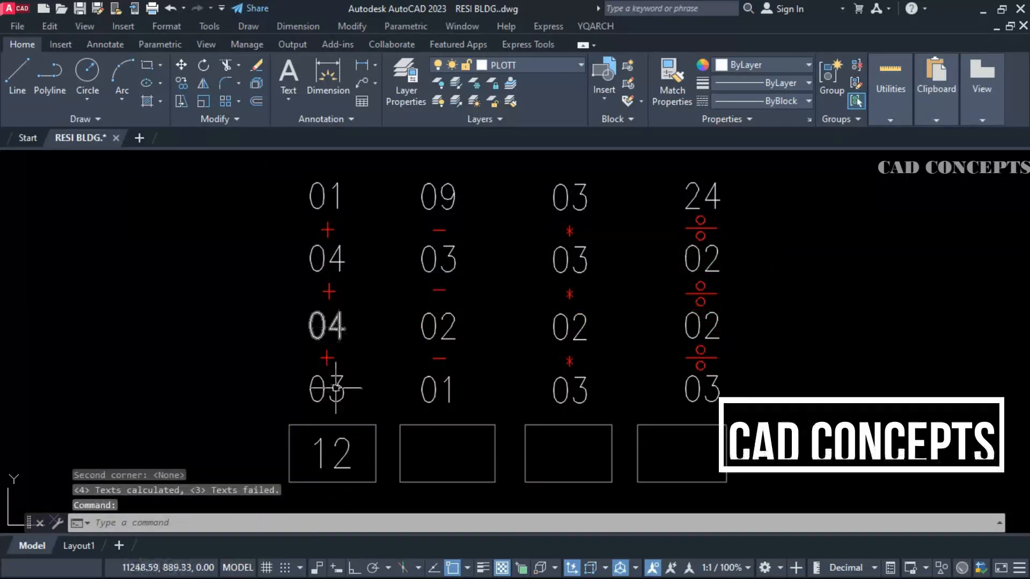
Step: Subtract the numbers in the second column with the - command
{"action": "type", "text": "add"}
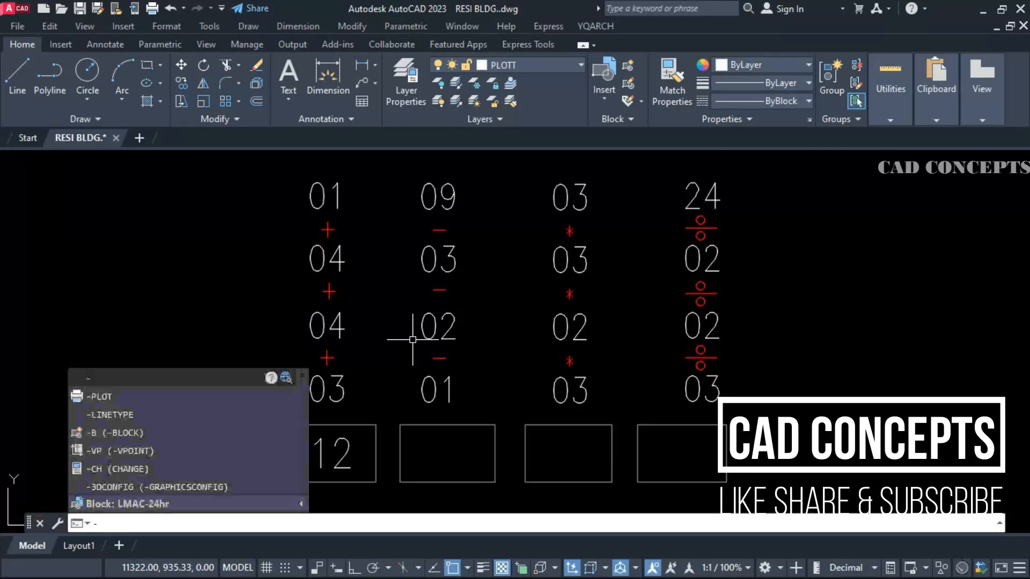
{"action": "key", "text": "Return"}
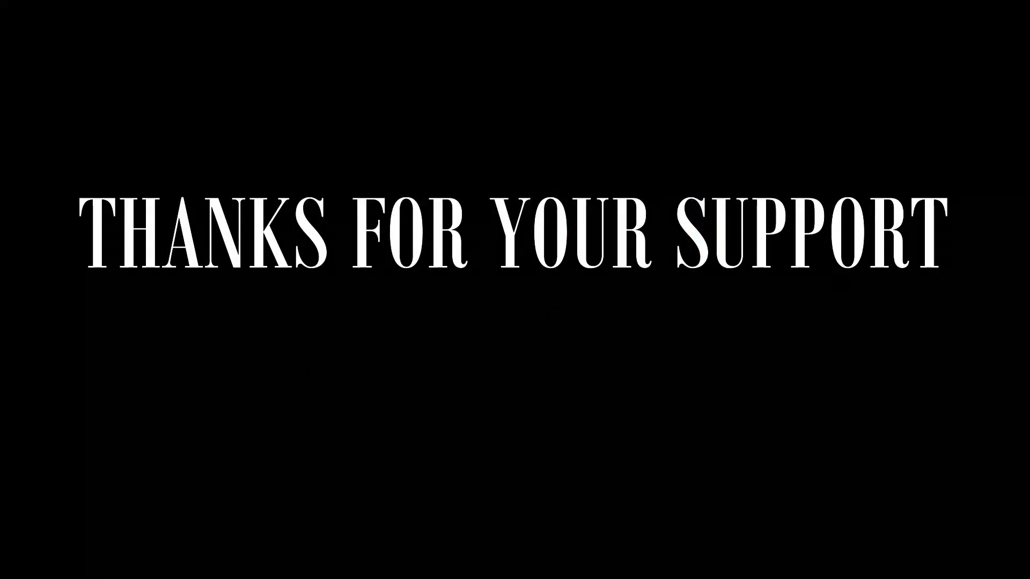